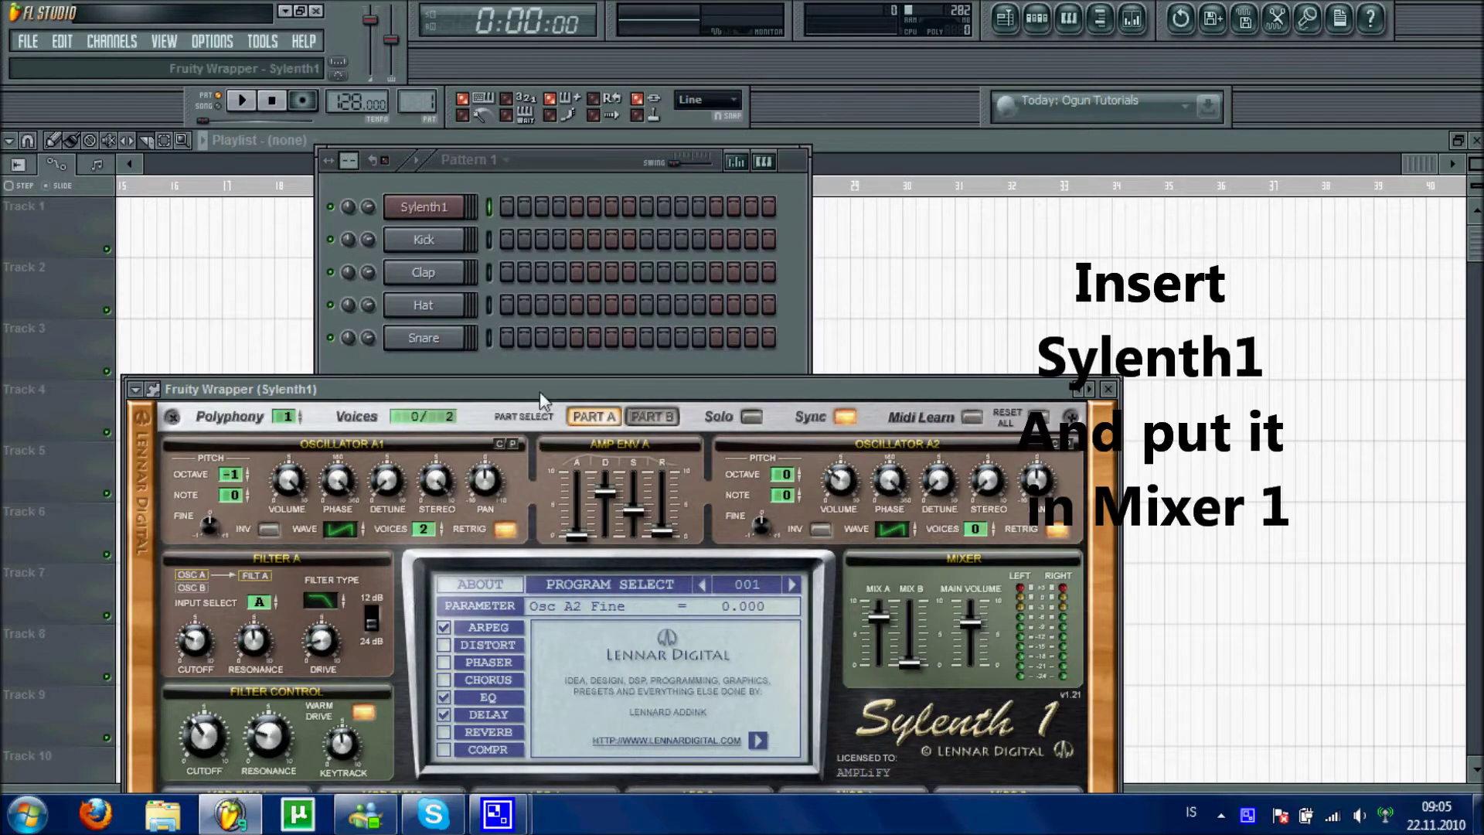
# Load the LD Orange X preset into the Sylenth1 plugin.
pyautogui.moveTo(539, 391); pyautogui.dragTo(581, 156)
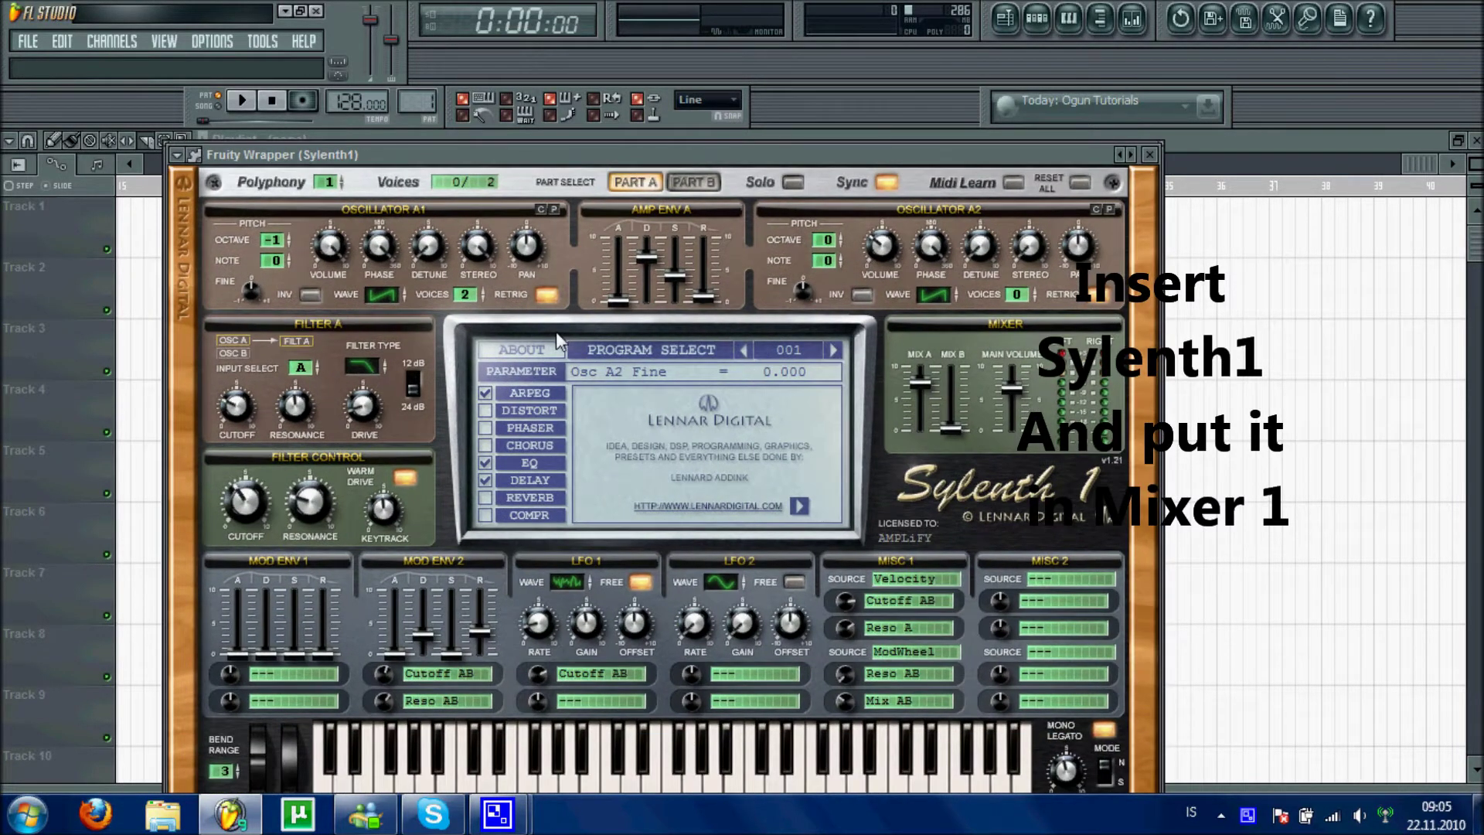
pyautogui.click(179, 154)
pyautogui.moveTo(203, 207)
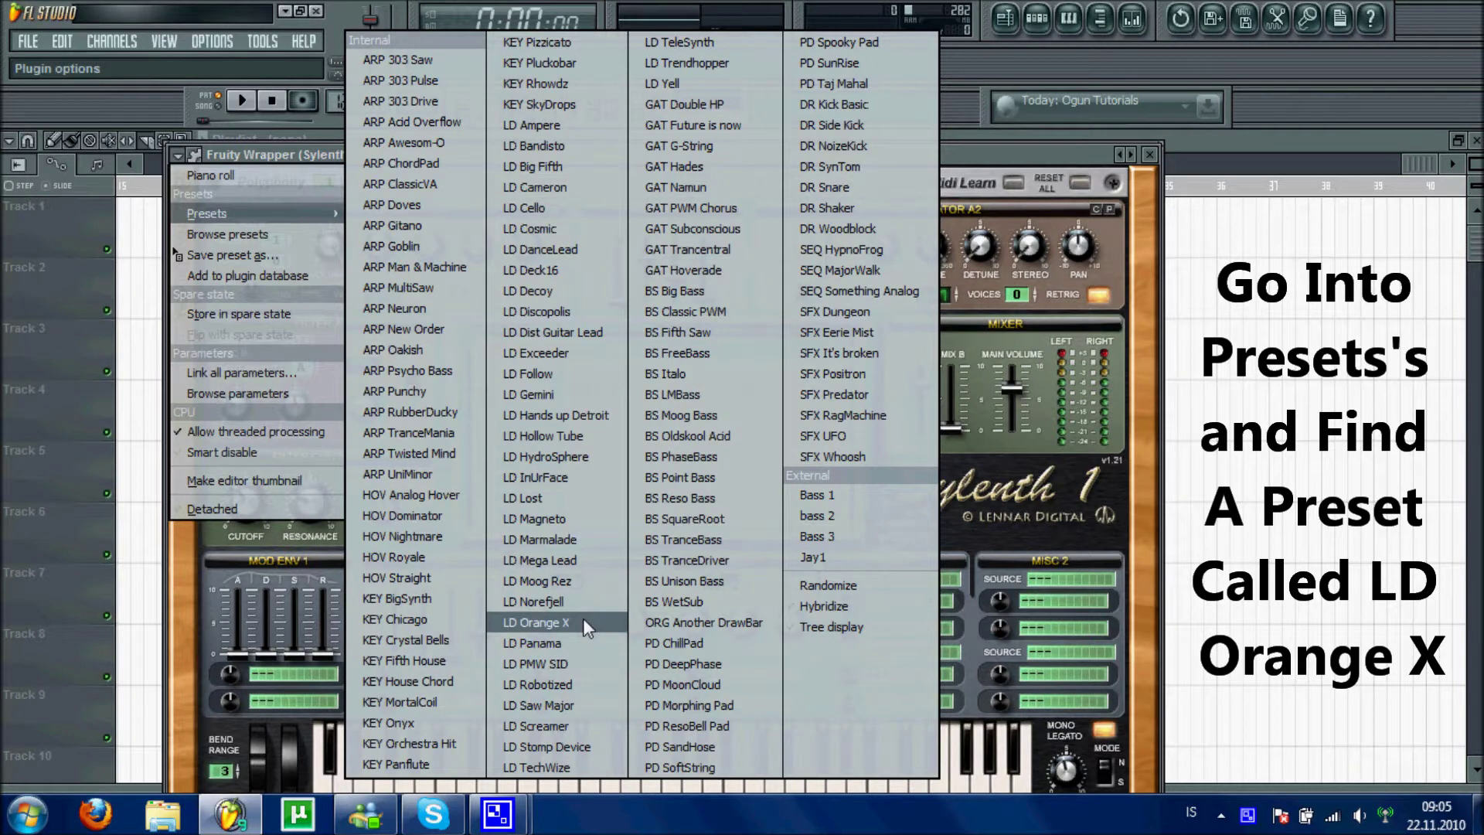
pyautogui.click(553, 623)
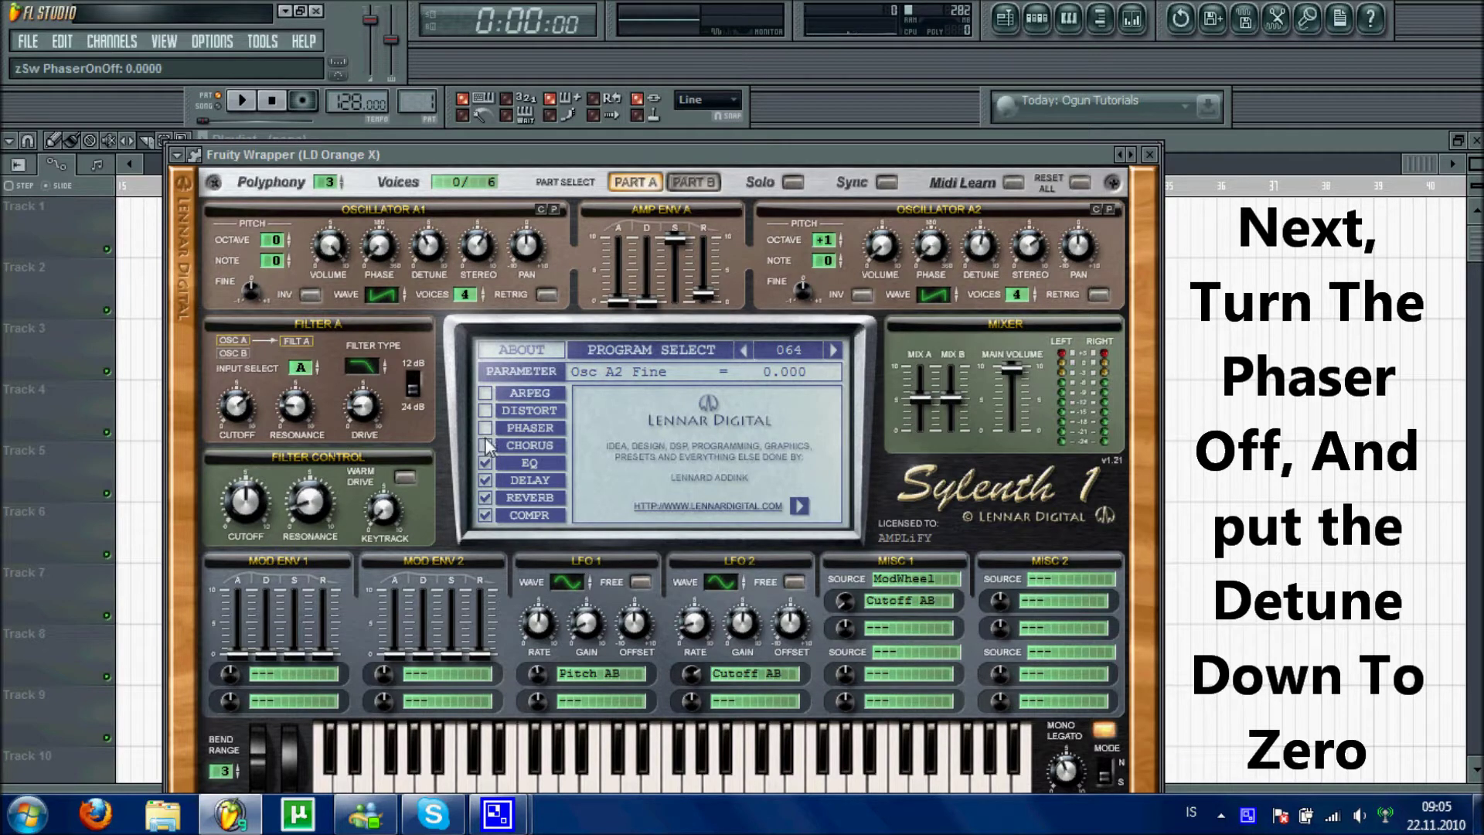
# Turn Oscillator A1's Detune down to zero and raise the Filter A and Filter Control cutoffs to their 21341.30 Hz maximum.
pyautogui.click(431, 246)
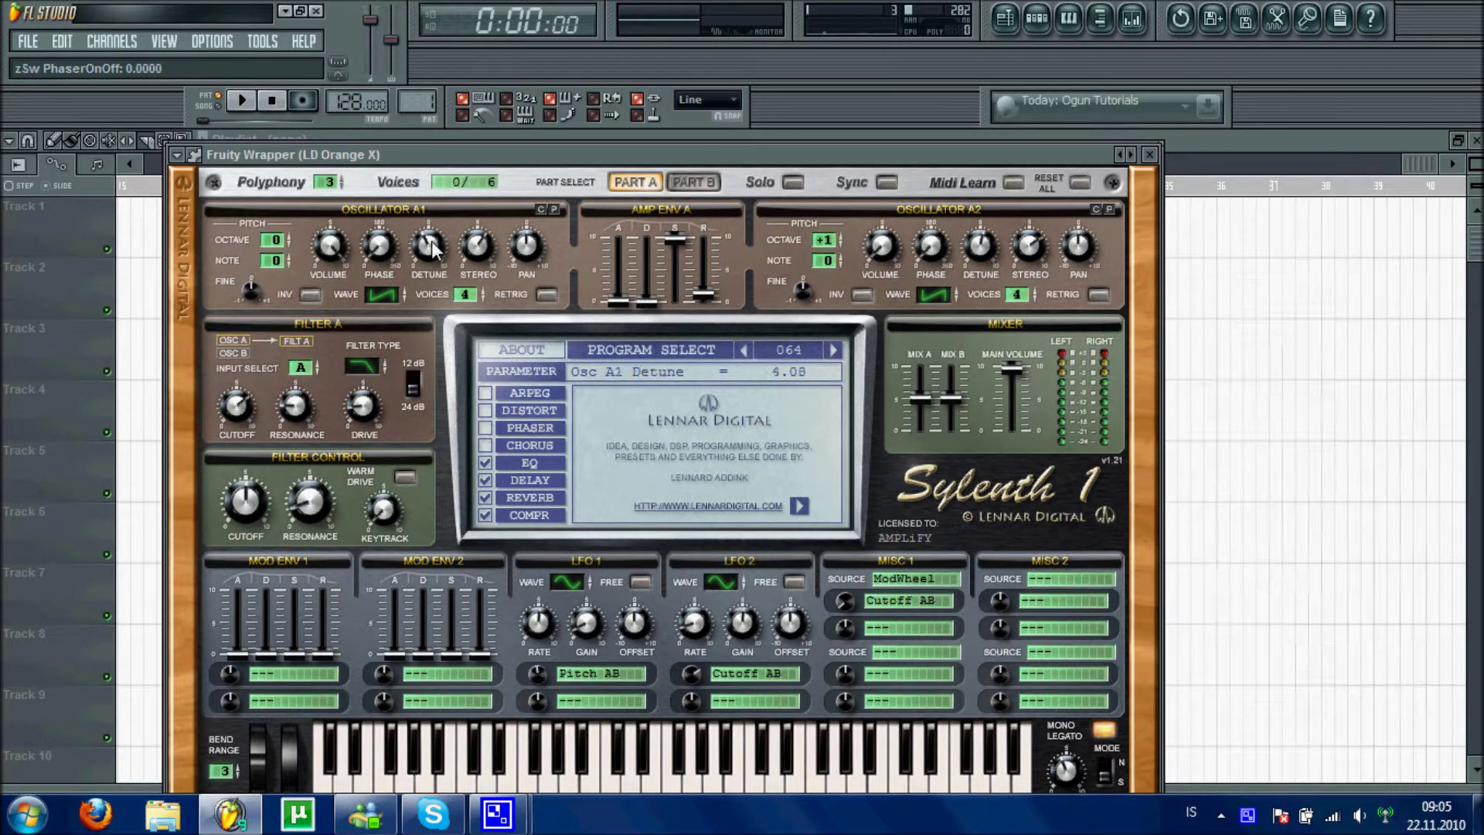
pyautogui.moveTo(428, 266); pyautogui.dragTo(425, 310)
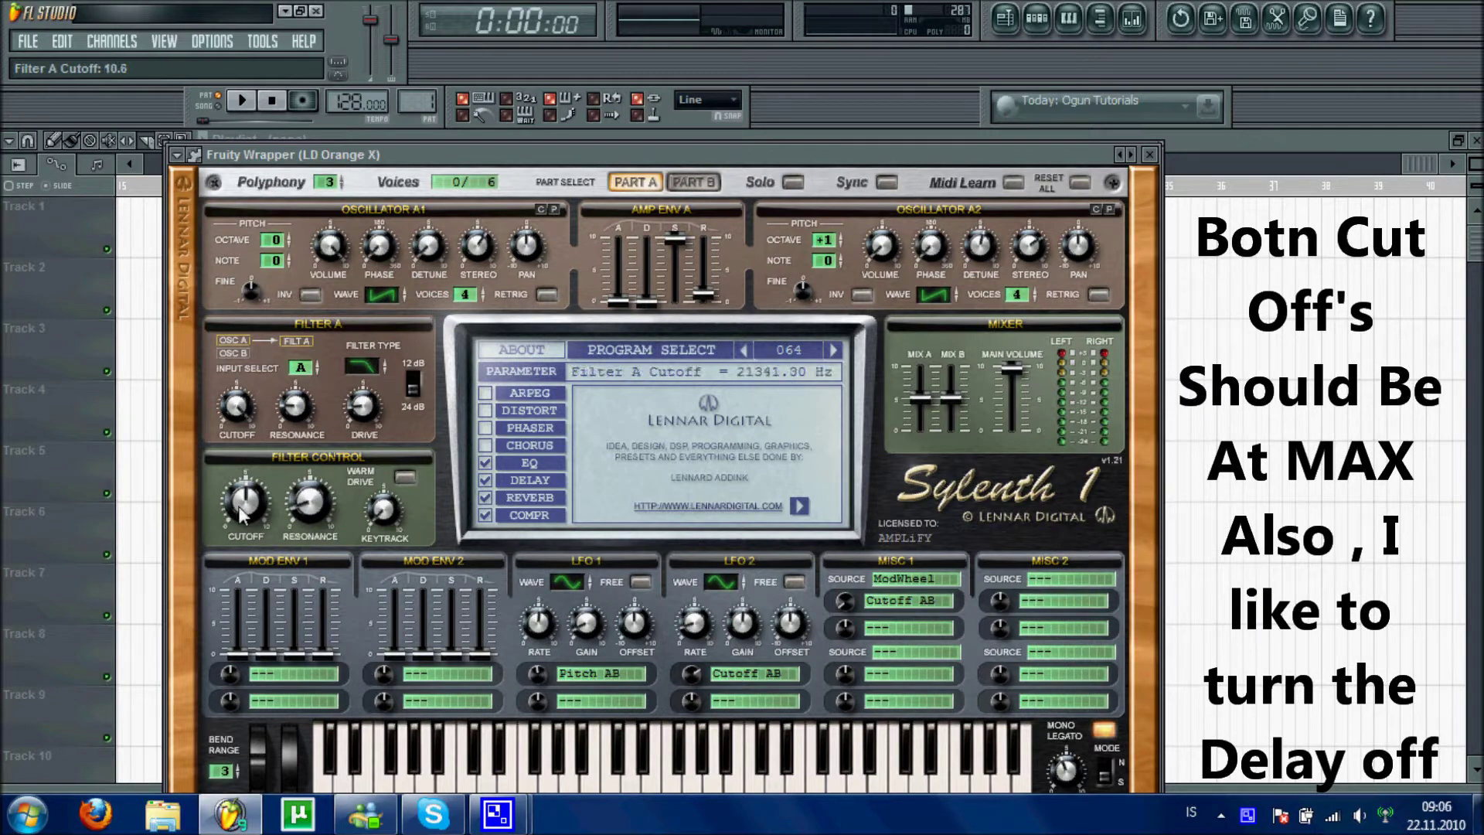
pyautogui.moveTo(244, 449); pyautogui.dragTo(365, 376)
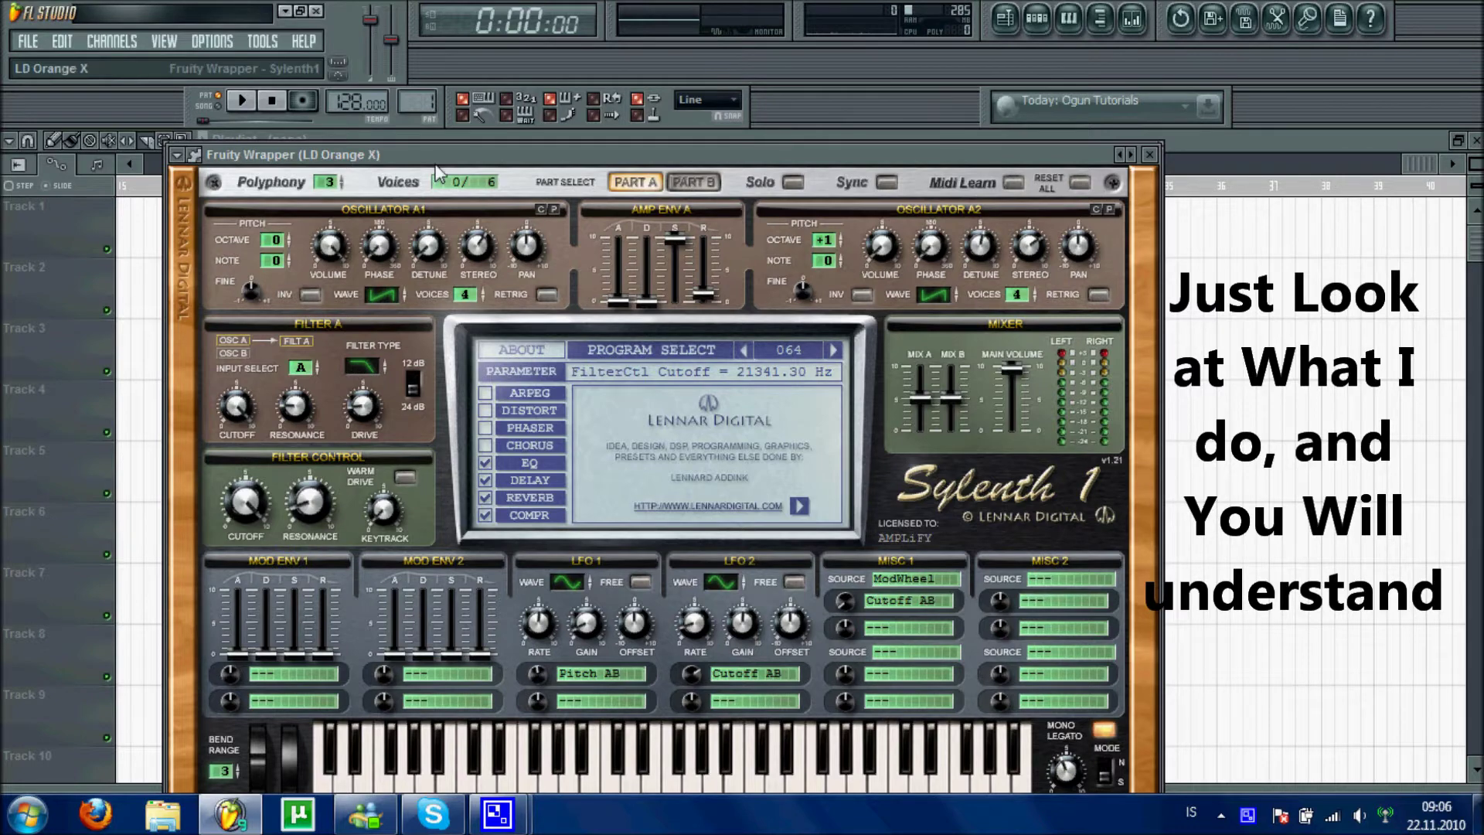
# Draw a rhythmic bassline of seven short A2 notes across bar 1 in the LD Orange X channel's piano roll.
pyautogui.press('F6')
pyautogui.rightClick(461, 202)
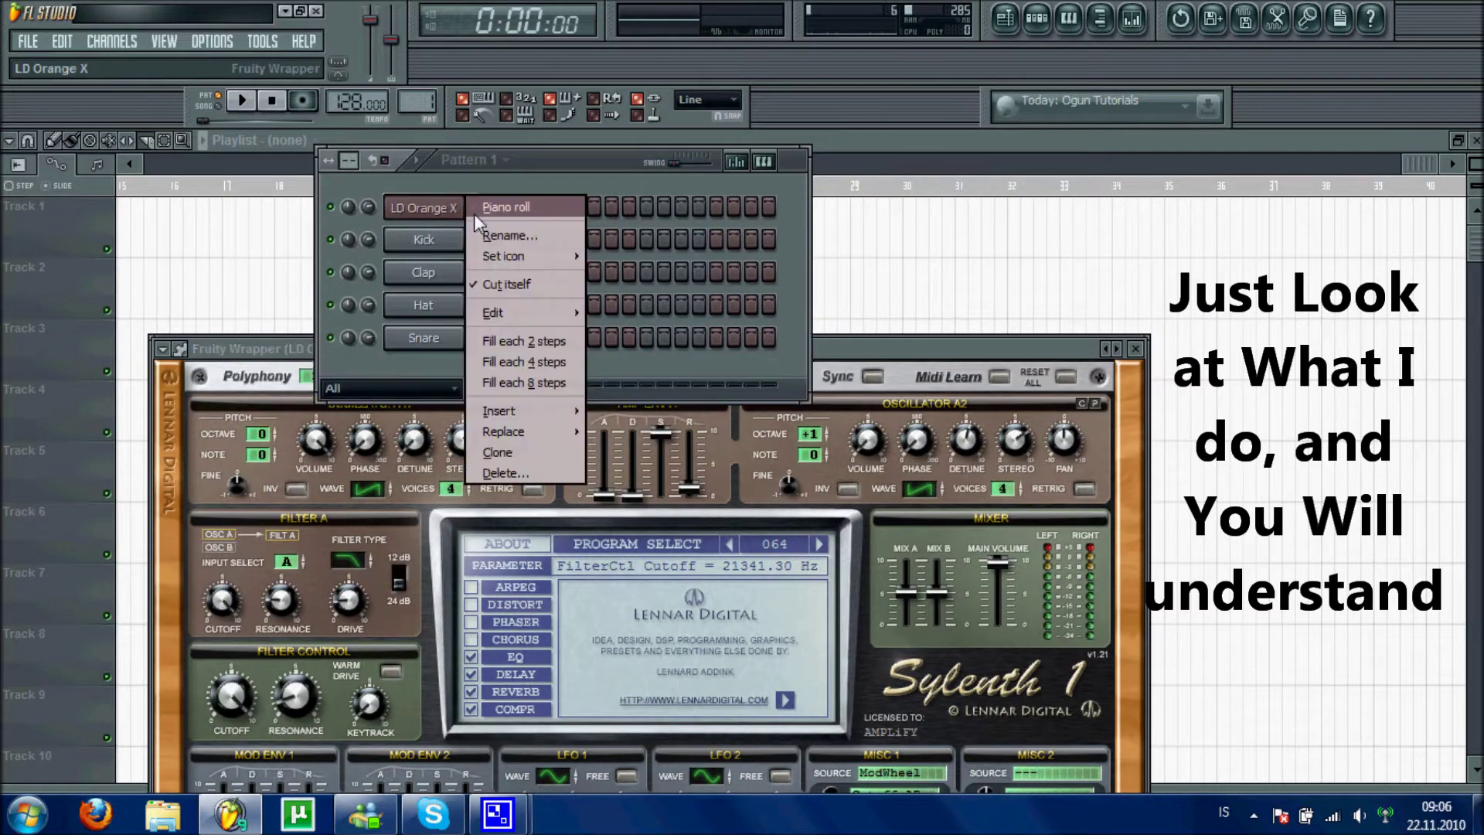
pyautogui.click(474, 214)
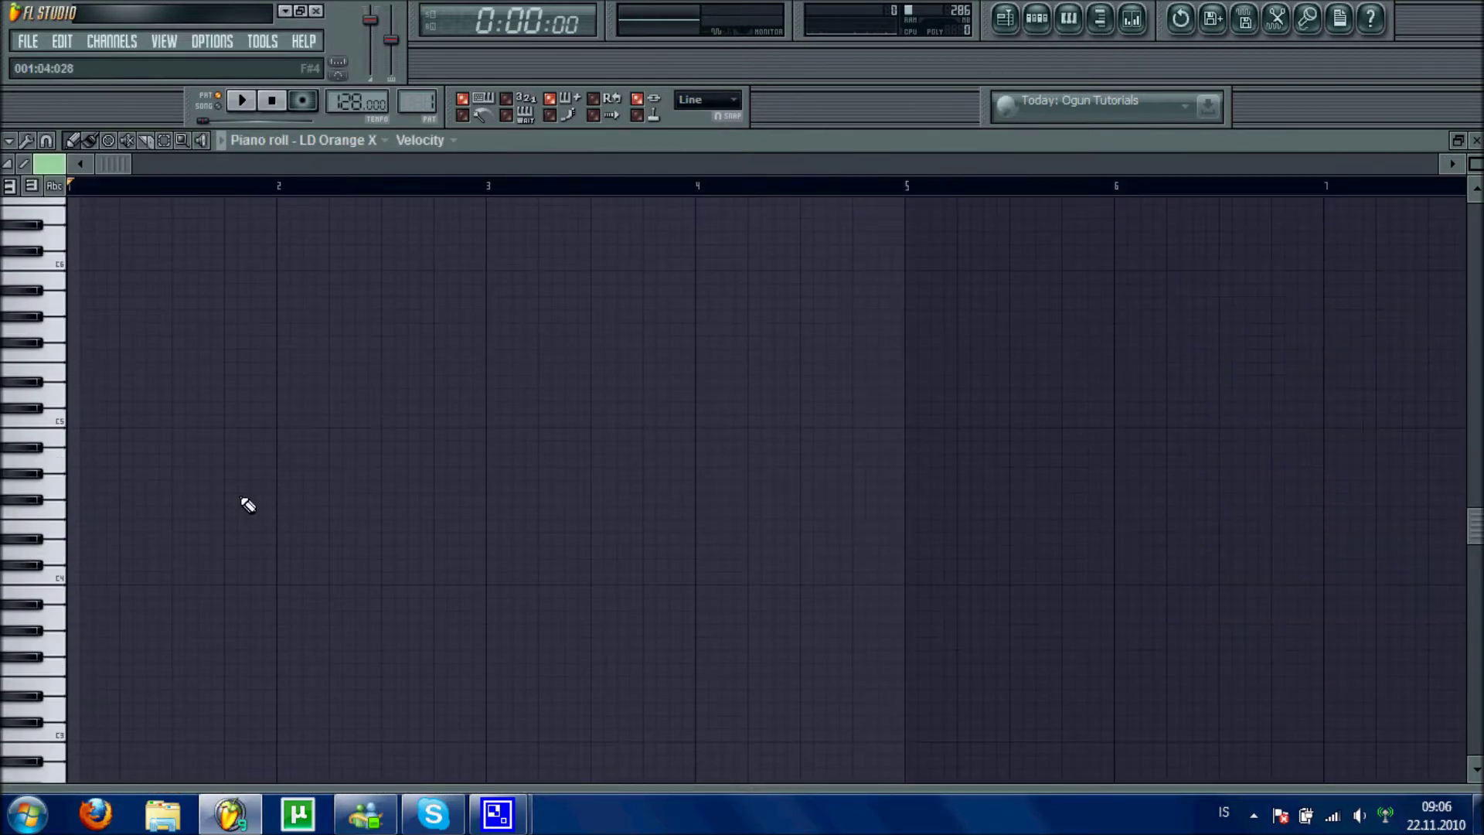
pyautogui.scroll(-4, 247, 505)
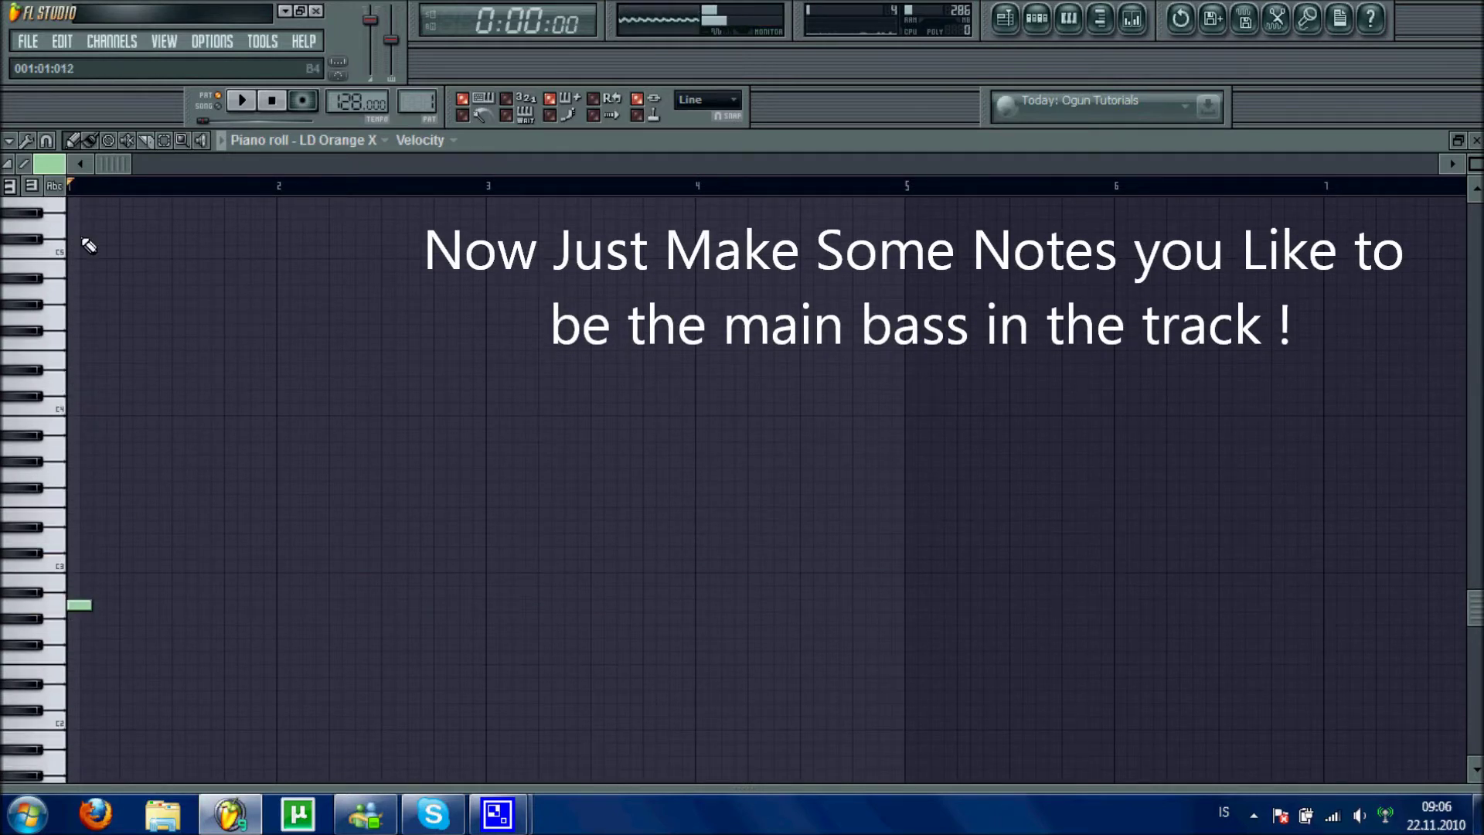
pyautogui.click(108, 605)
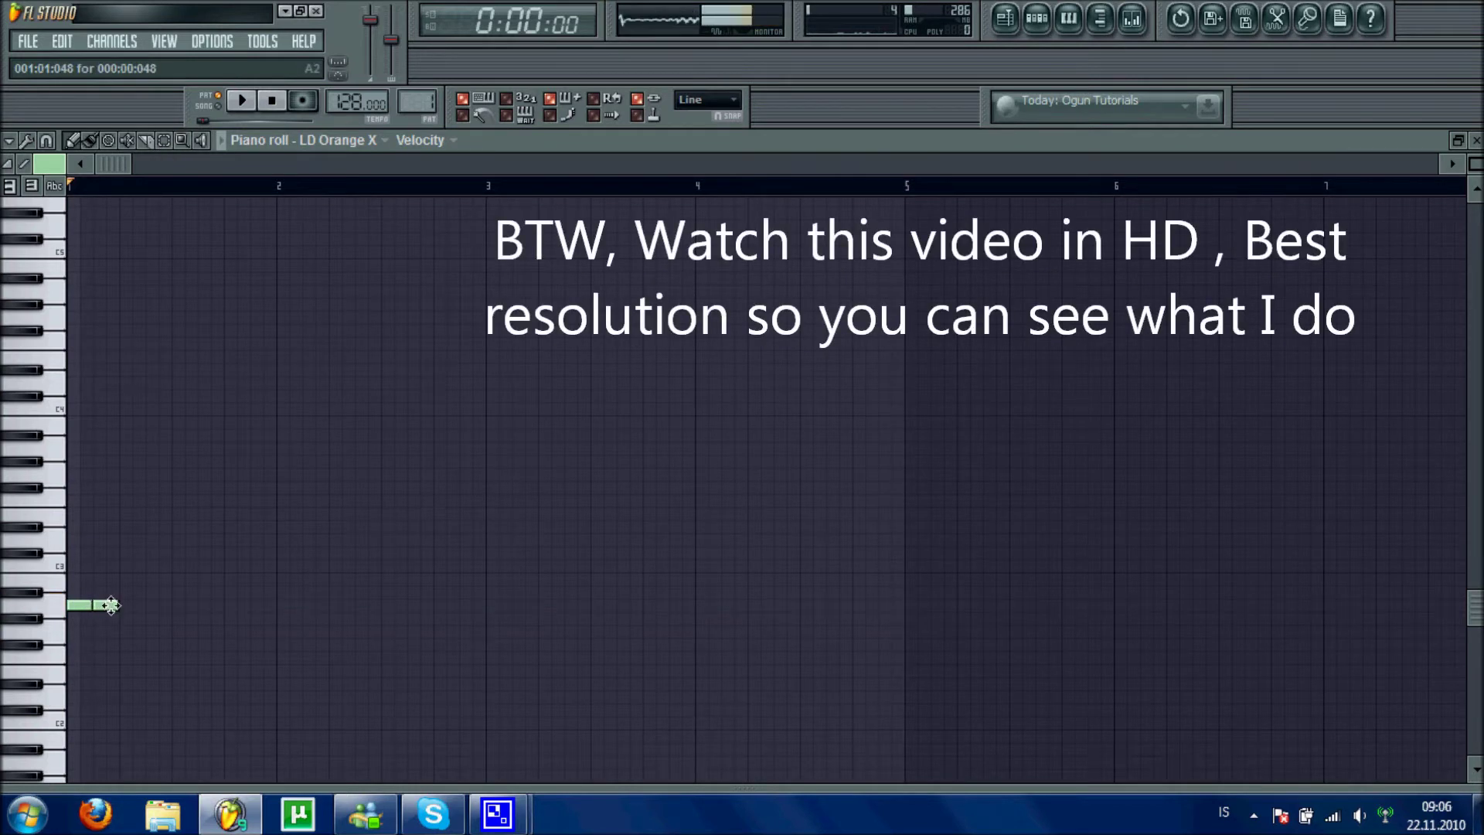
pyautogui.click(129, 606)
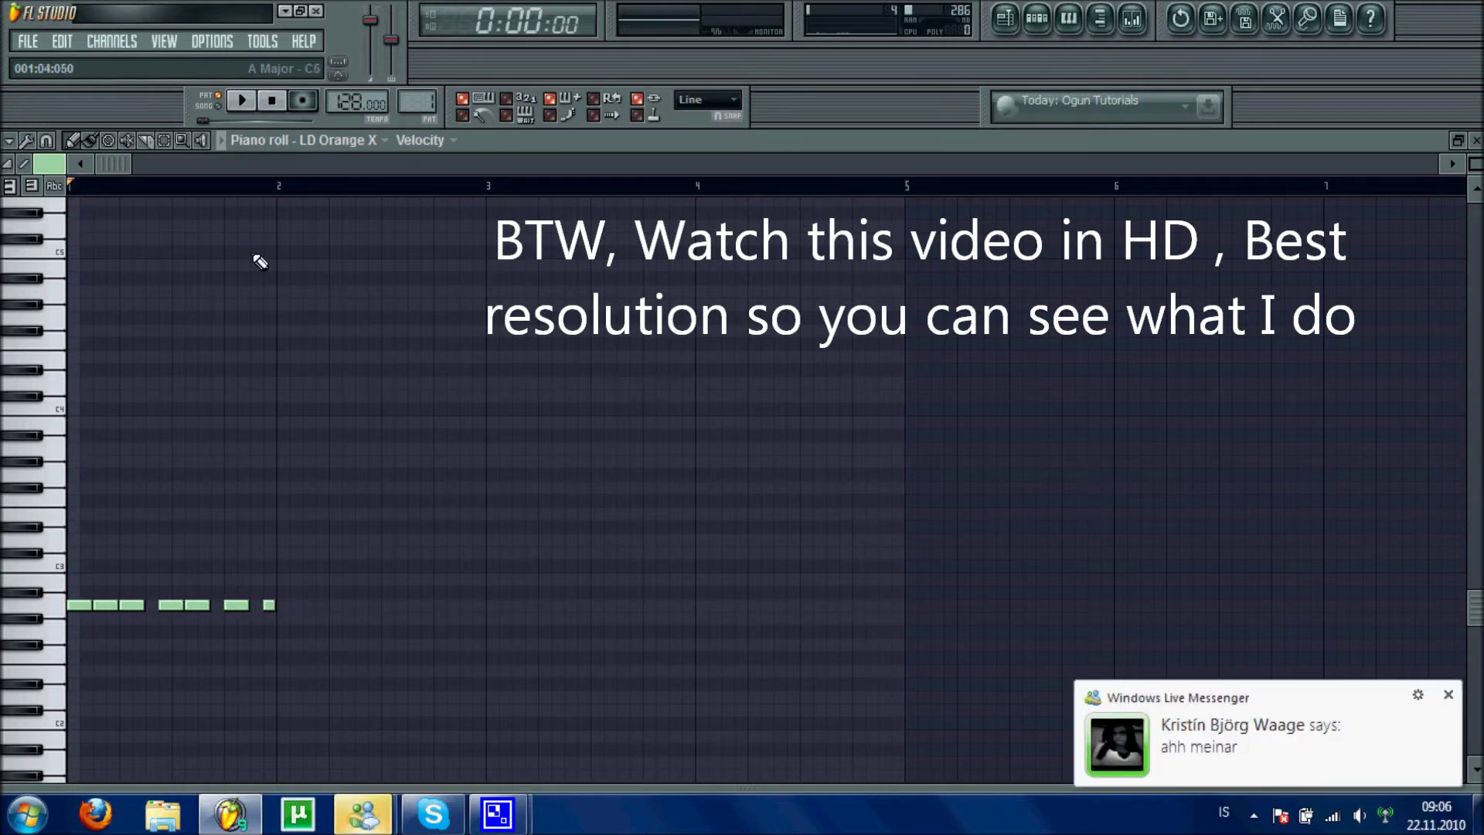
# Select all bass notes and shorten them slightly, trying the 1/4 step snap and returning the snap setting to Line.
pyautogui.hotkey('ctrl', 'a')
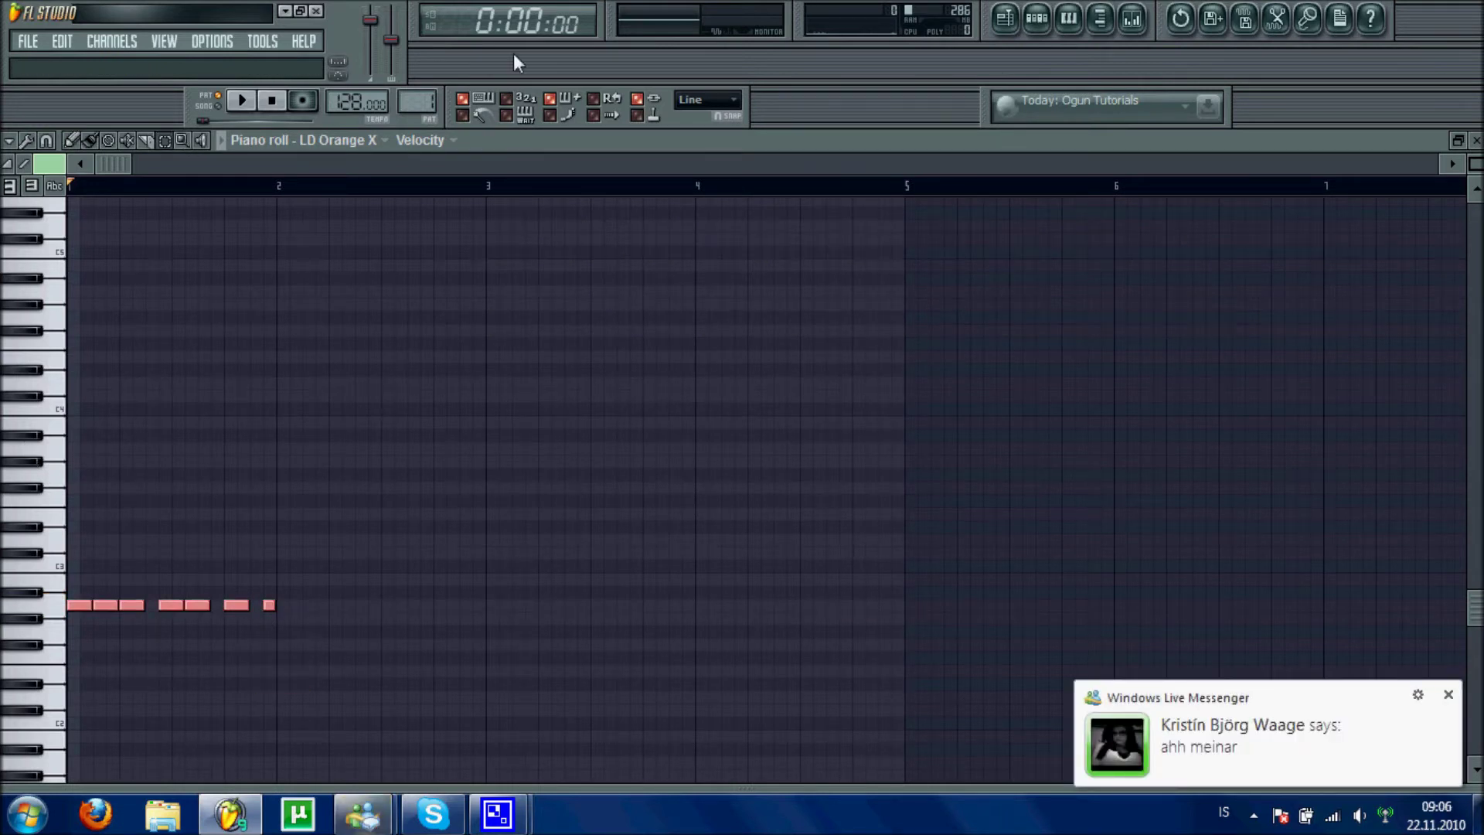
pyautogui.click(731, 102)
pyautogui.click(718, 213)
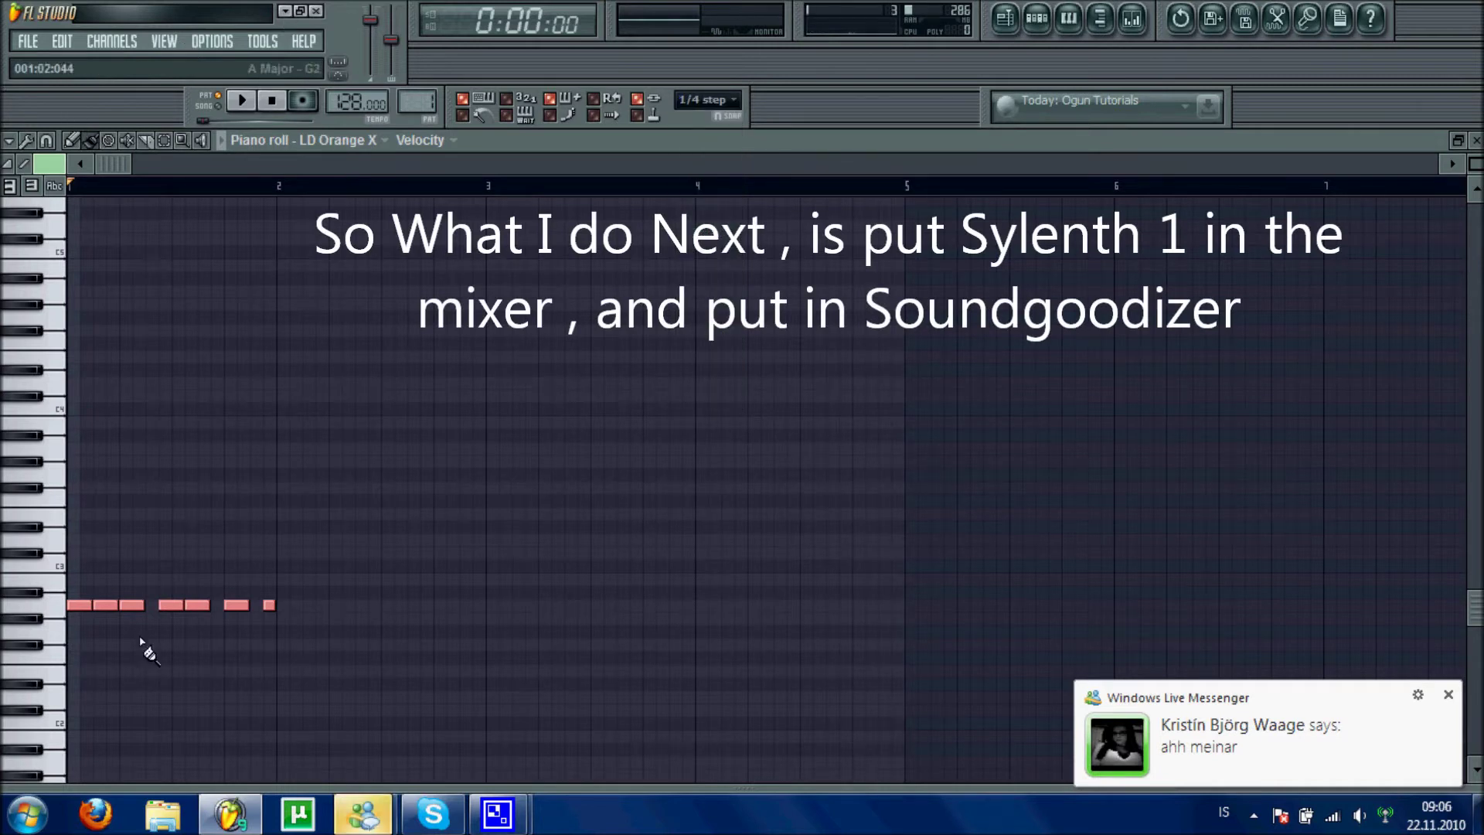
pyautogui.click(707, 102)
pyautogui.click(702, 141)
pyautogui.click(708, 107)
pyautogui.click(710, 121)
# Play the bassline to hear it, bring up the channel list and stop playback.
pyautogui.click(242, 100)
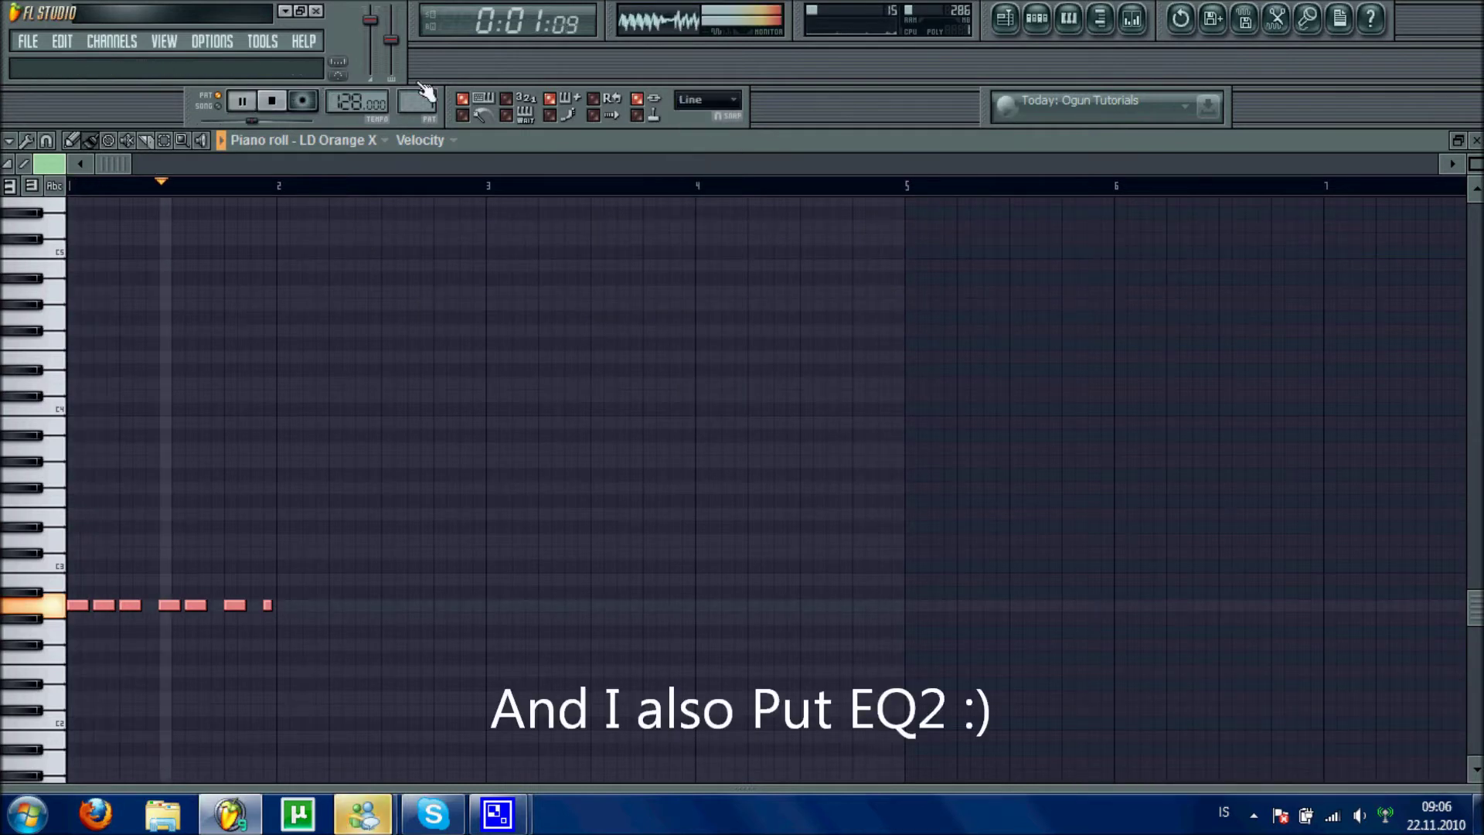
pyautogui.click(1036, 21)
pyautogui.click(271, 100)
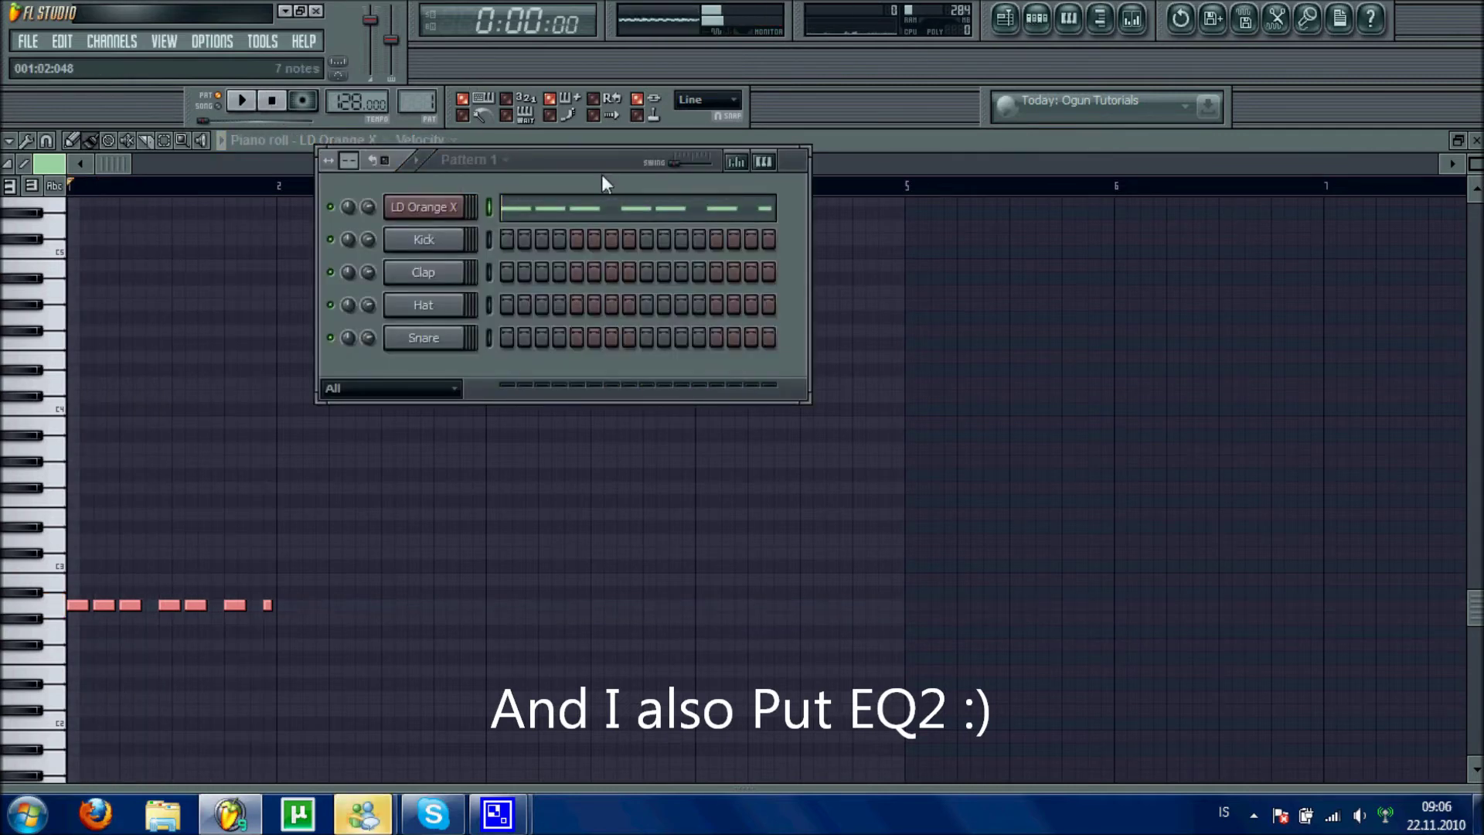
# Open the LD Orange X channel's settings, route it to mixer track 1 and switch off Sylenth1's Delay effect.
pyautogui.click(423, 207)
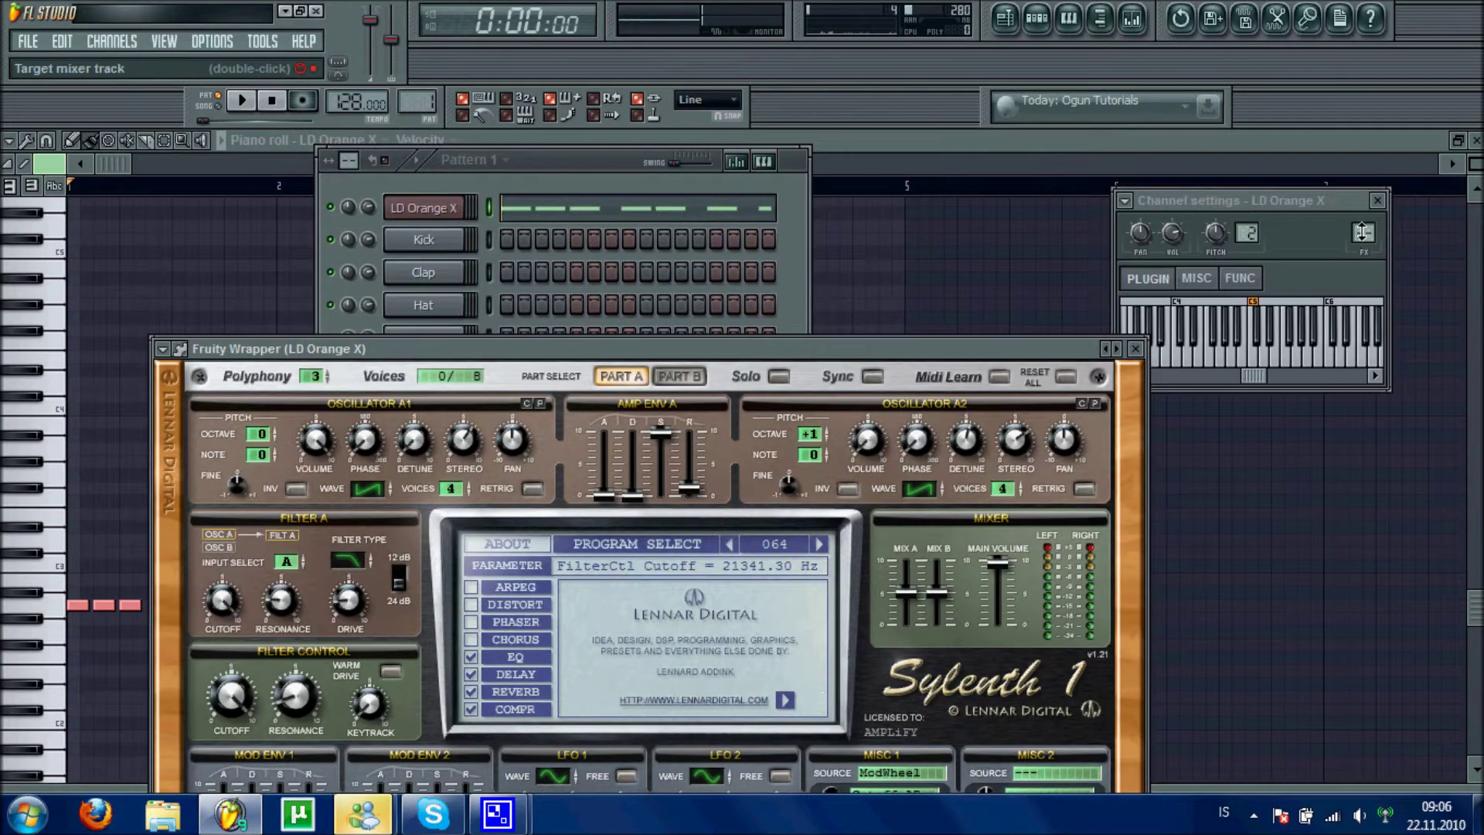
pyautogui.moveTo(943, 347); pyautogui.dragTo(957, 205)
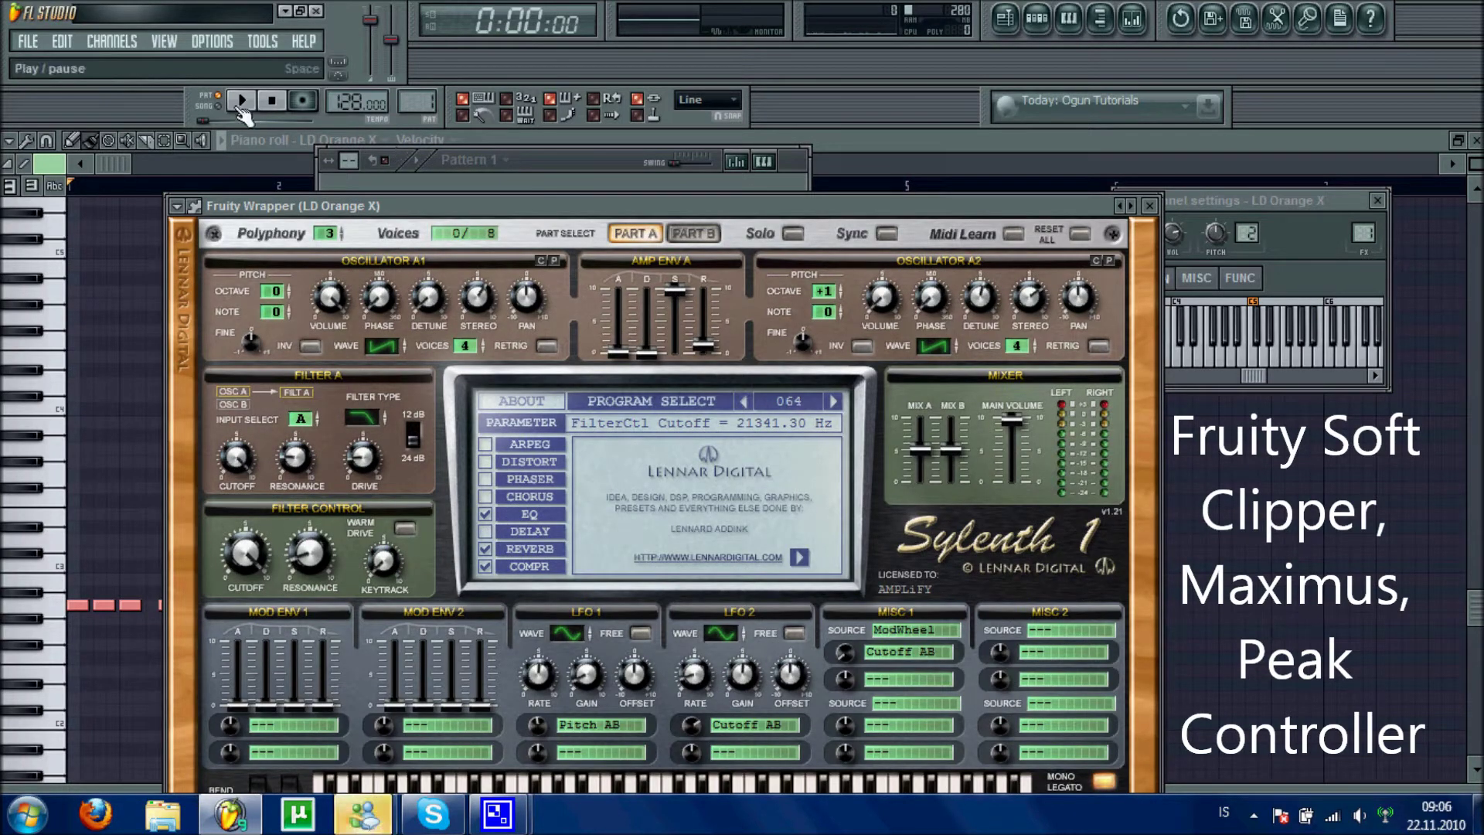
# Start pattern playback and add Soundgoodizer to effect slot 1 of mixer track Insert 1.
pyautogui.click(241, 108)
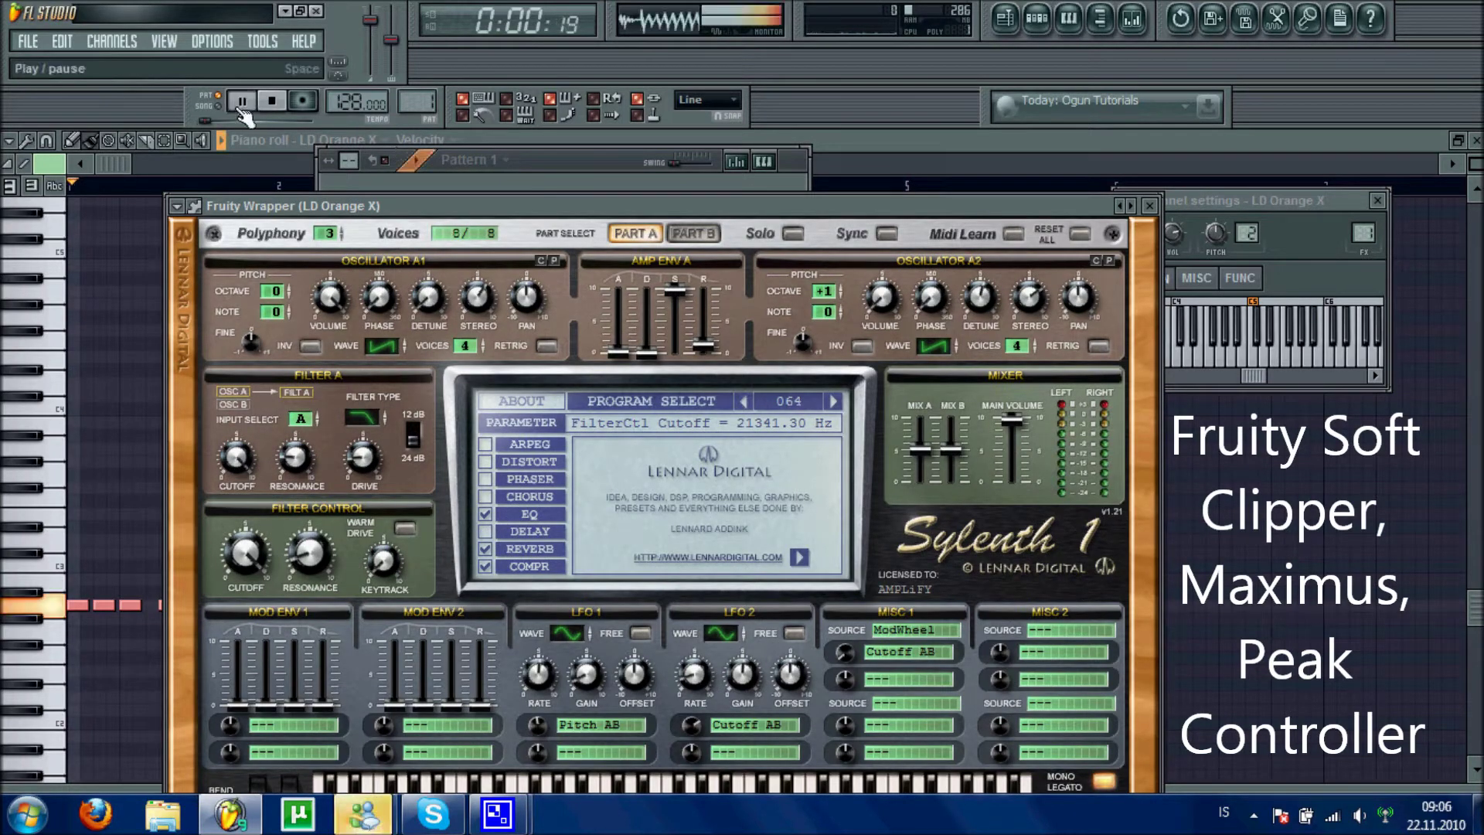
pyautogui.click(694, 183)
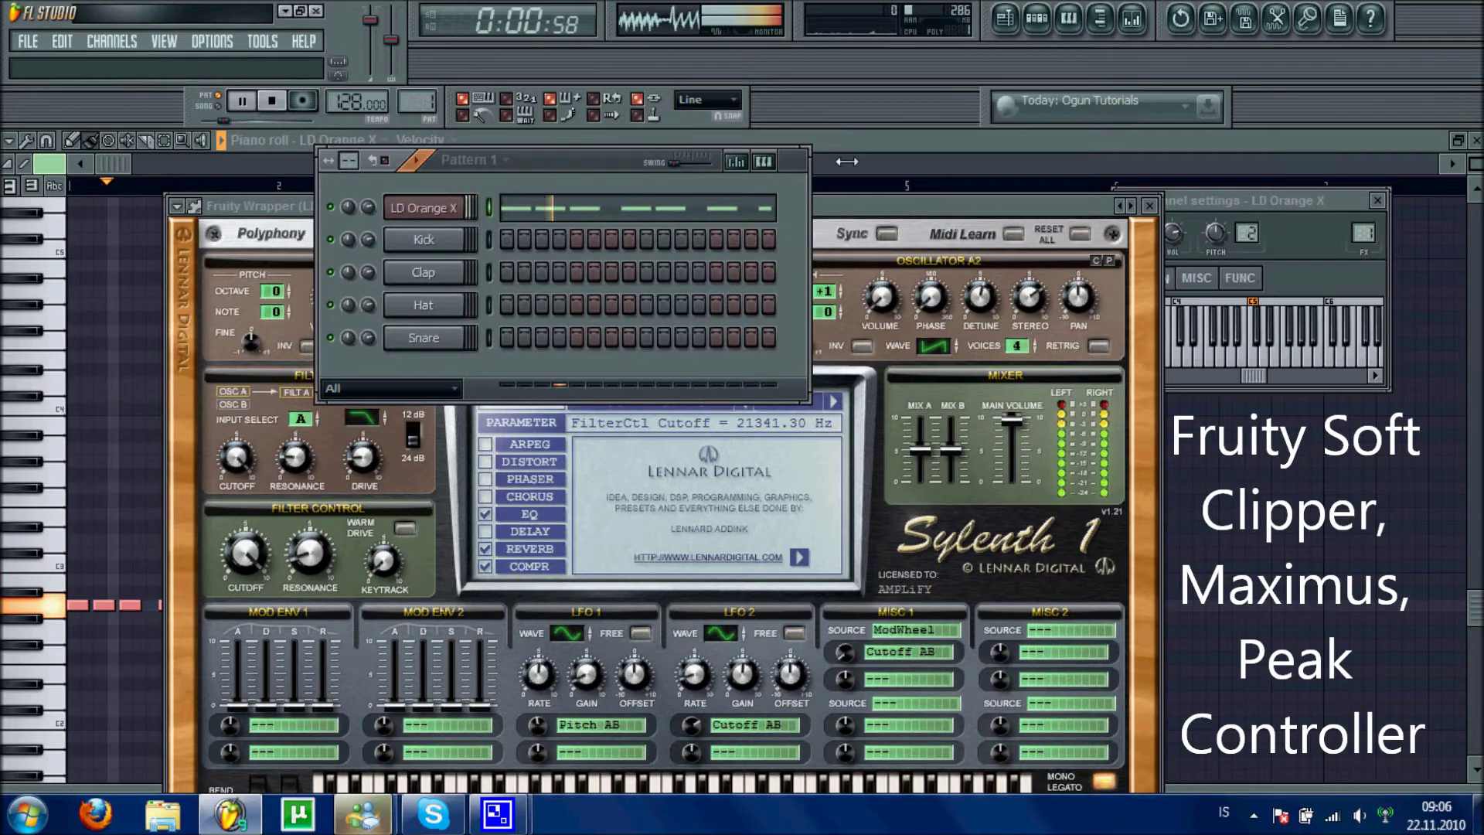
pyautogui.click(1131, 15)
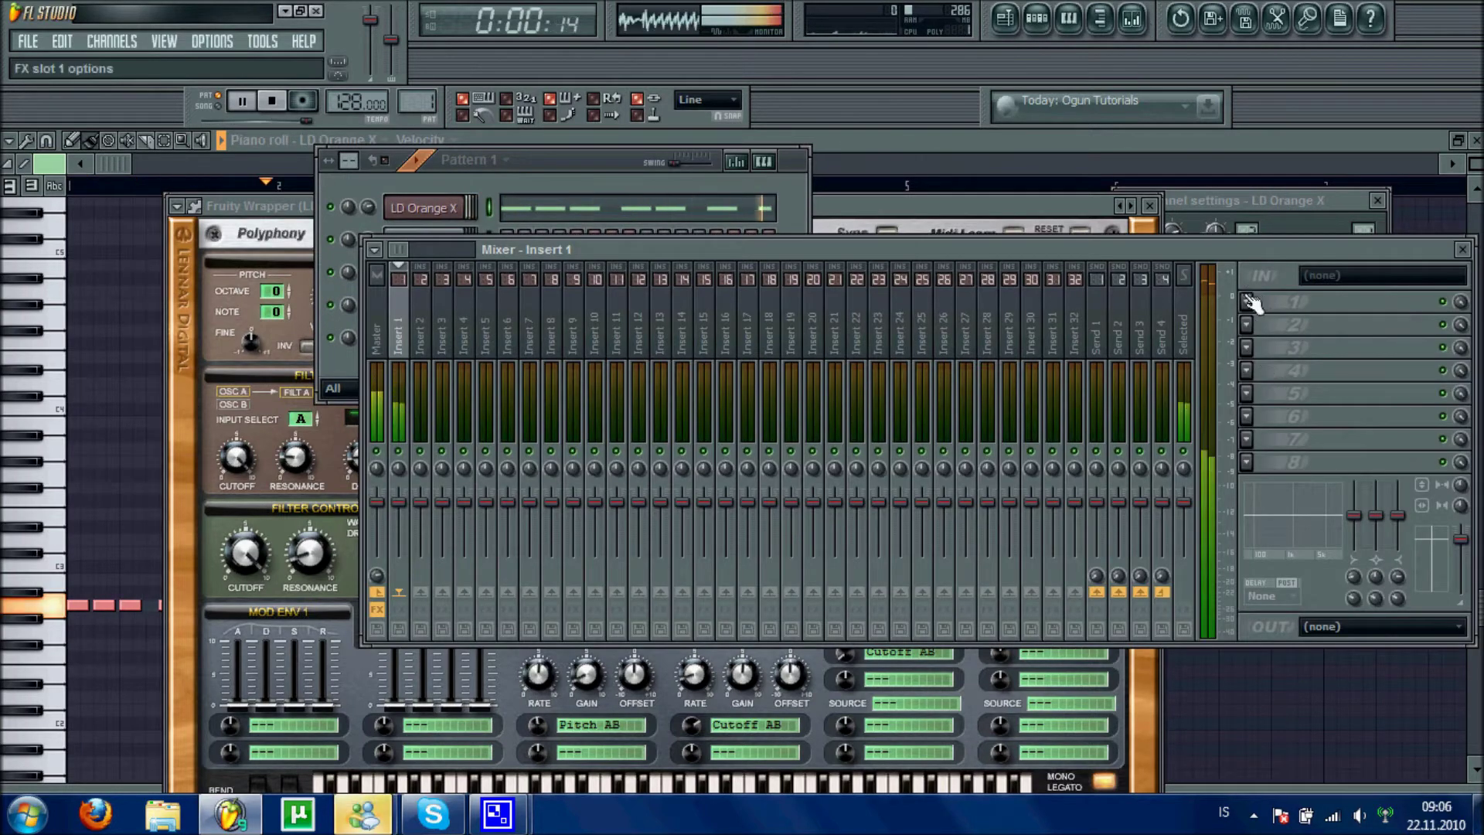
pyautogui.click(1249, 301)
pyautogui.click(1383, 338)
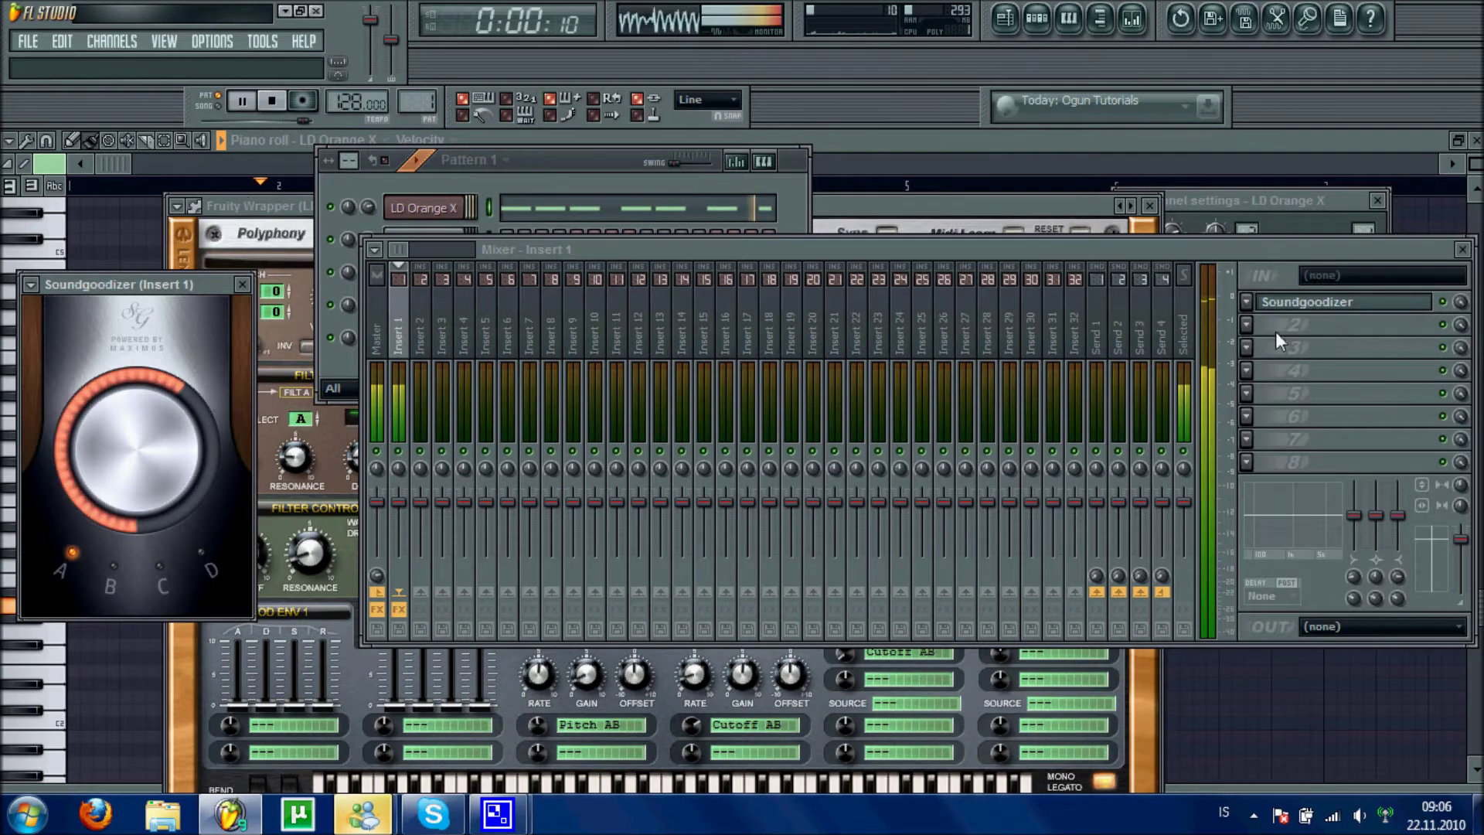
pyautogui.click(1246, 325)
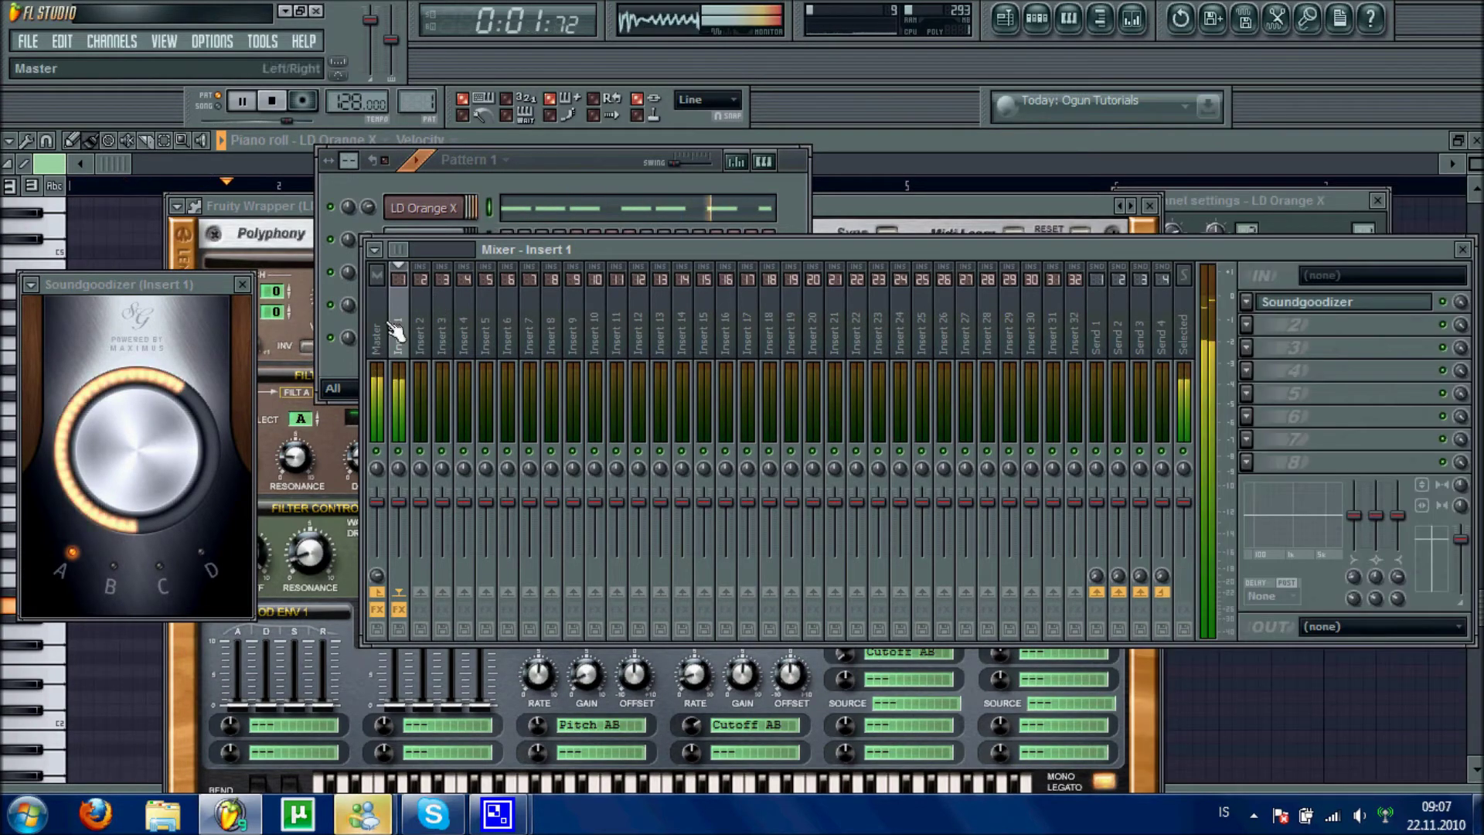
# Add Maximus to effect slot 1 and Fruity Soft Clipper to slot 2 of the Master mixer track.
pyautogui.click(377, 316)
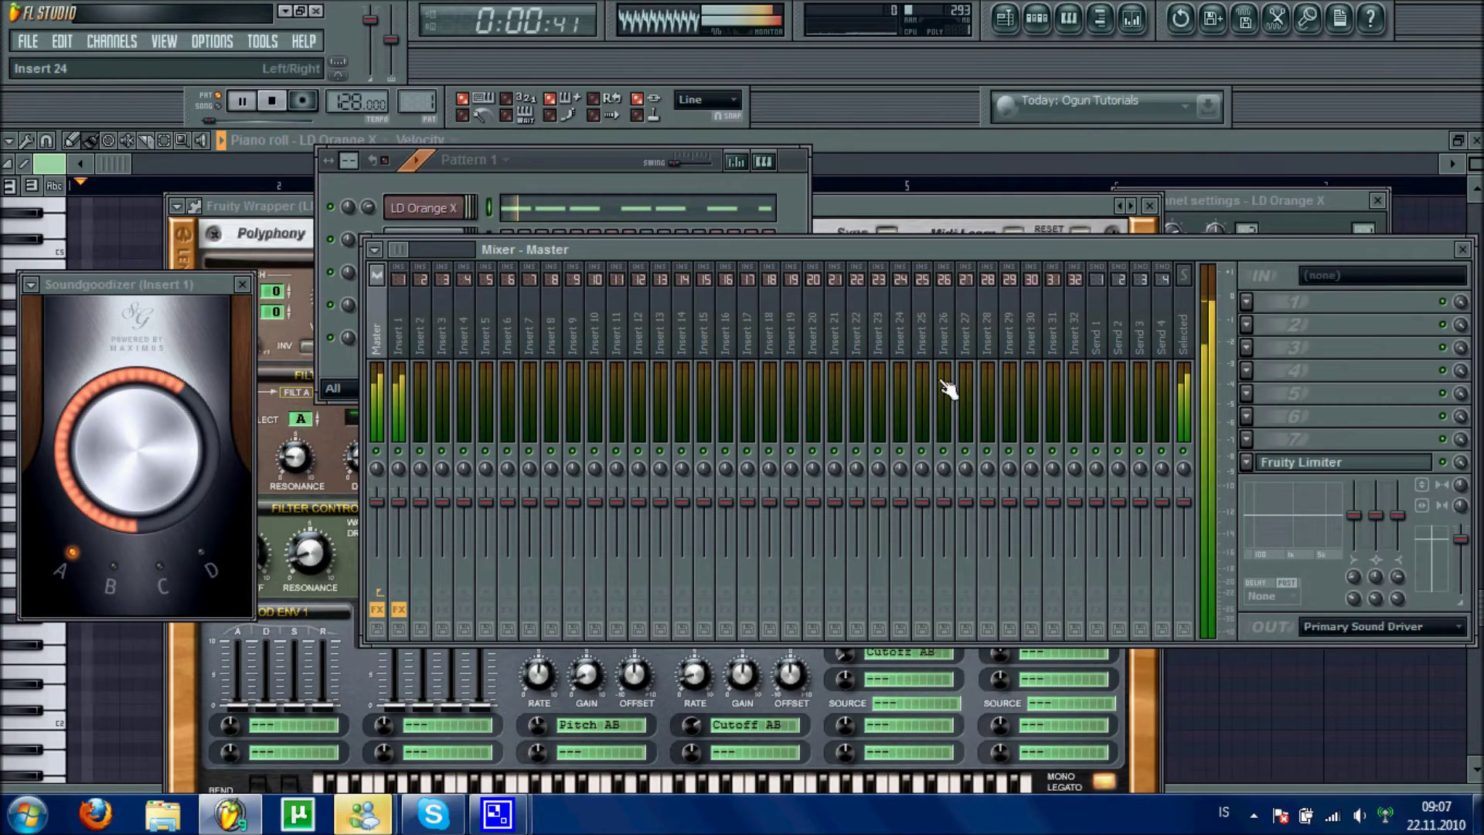
pyautogui.click(1245, 324)
pyautogui.click(1348, 321)
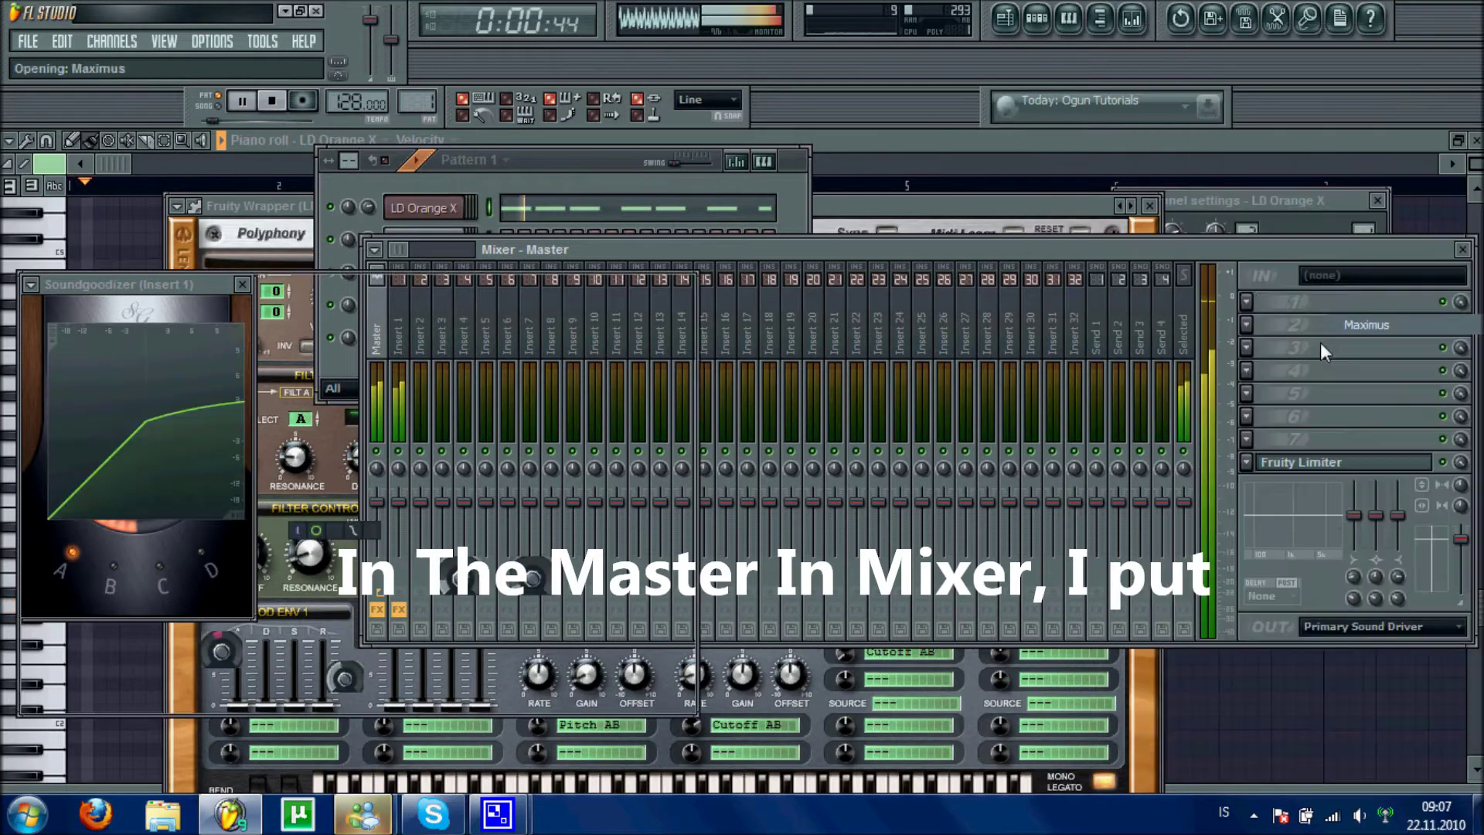
pyautogui.click(1317, 345)
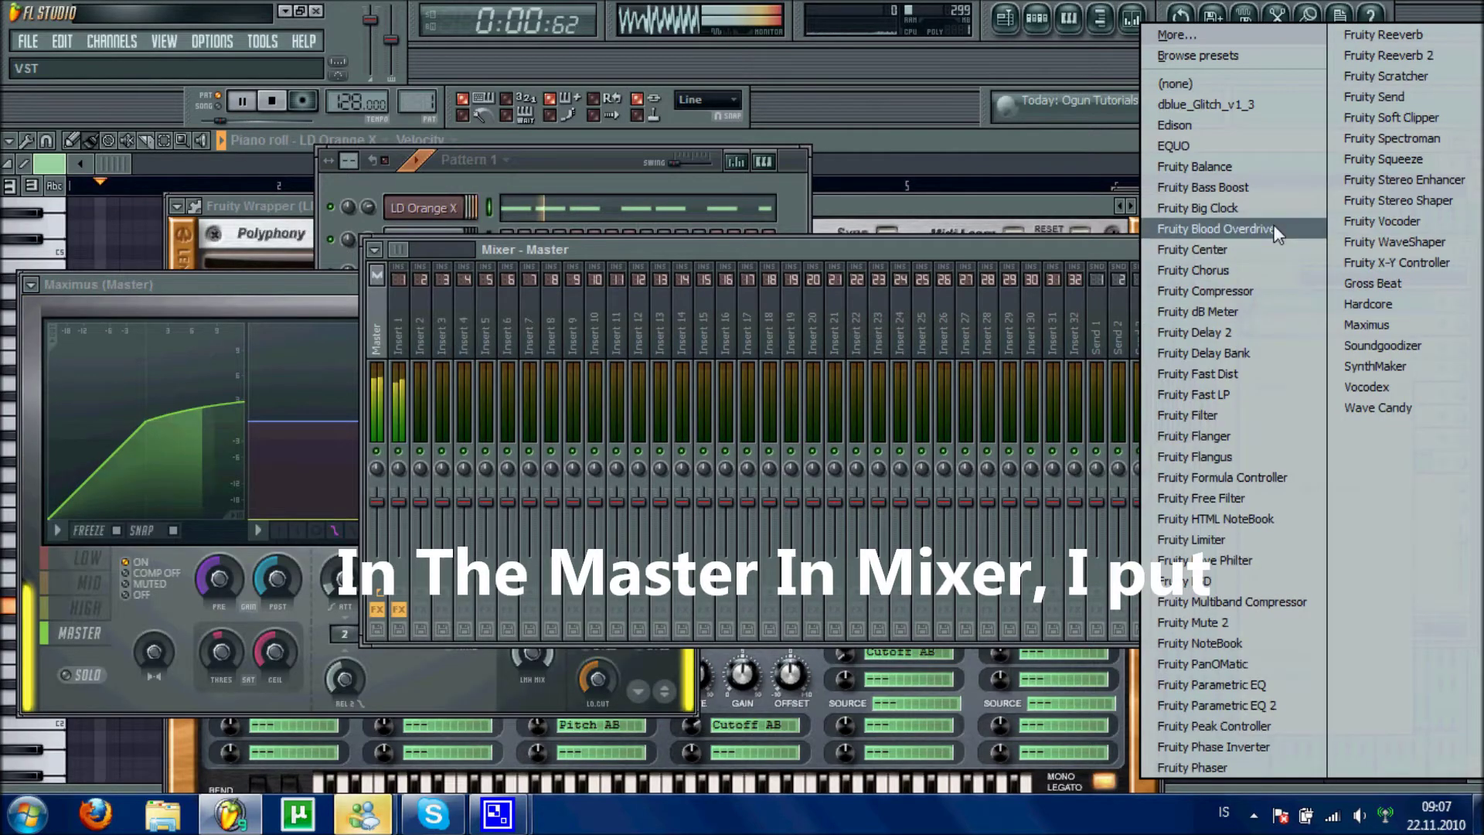
pyautogui.click(1391, 116)
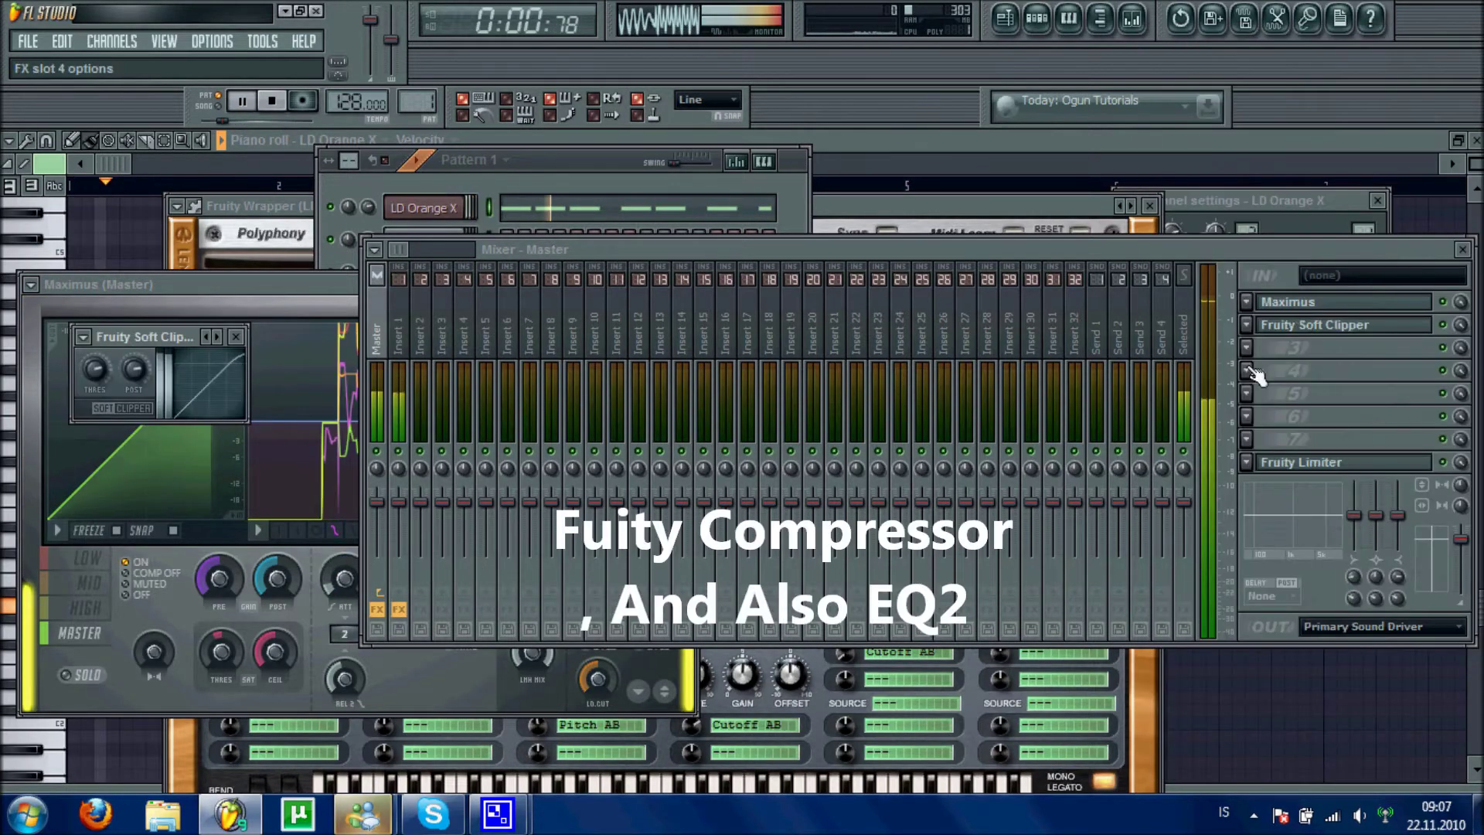
# Fill the Master track's effect slots 3 to 5 with Fruity Compressor, Fruity Parametric EQ 2 and Fruity Peak Controller.
pyautogui.click(1246, 347)
pyautogui.click(1206, 290)
pyautogui.click(1246, 371)
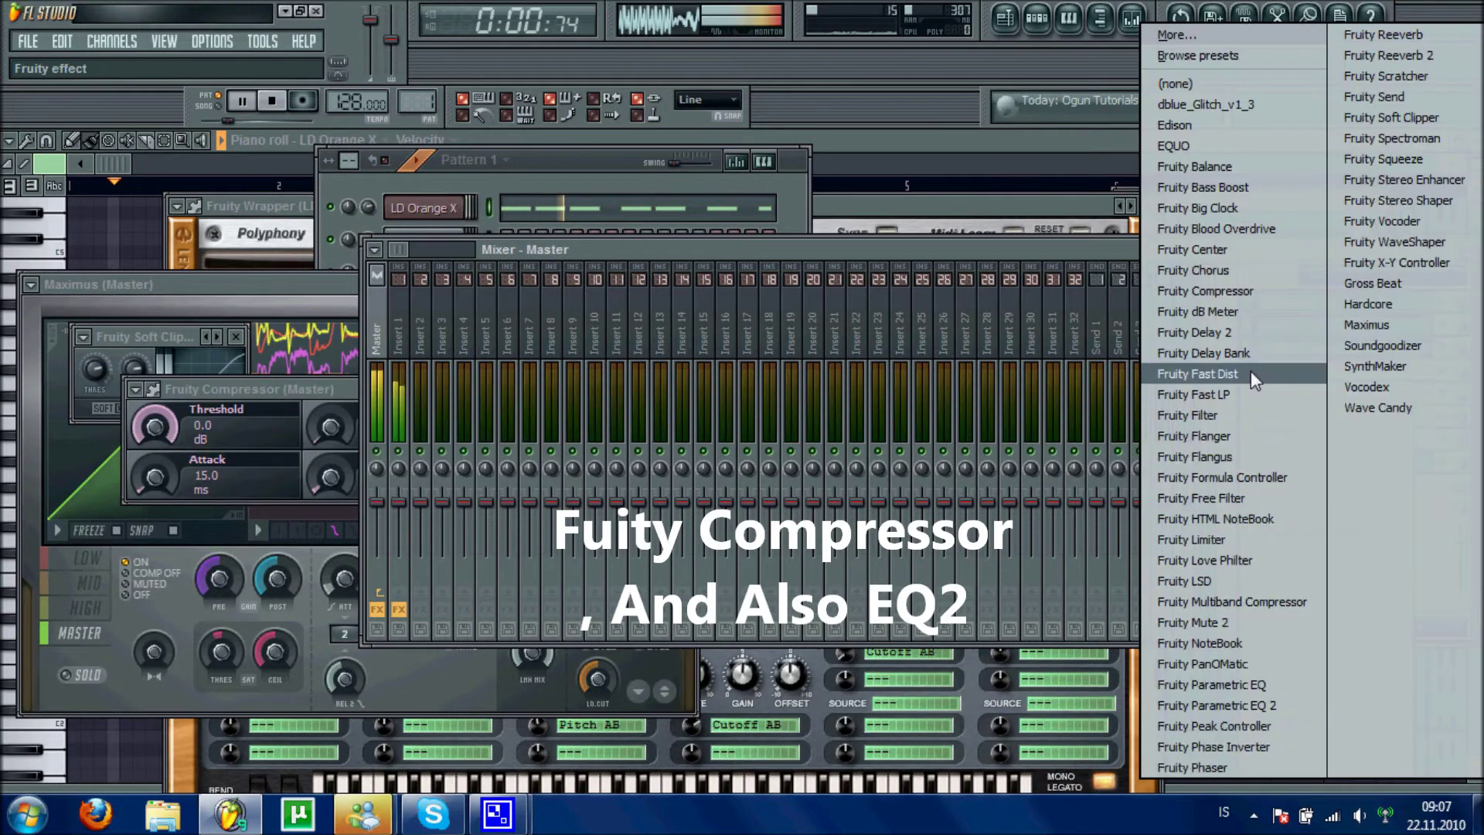
pyautogui.click(1217, 705)
pyautogui.click(1246, 396)
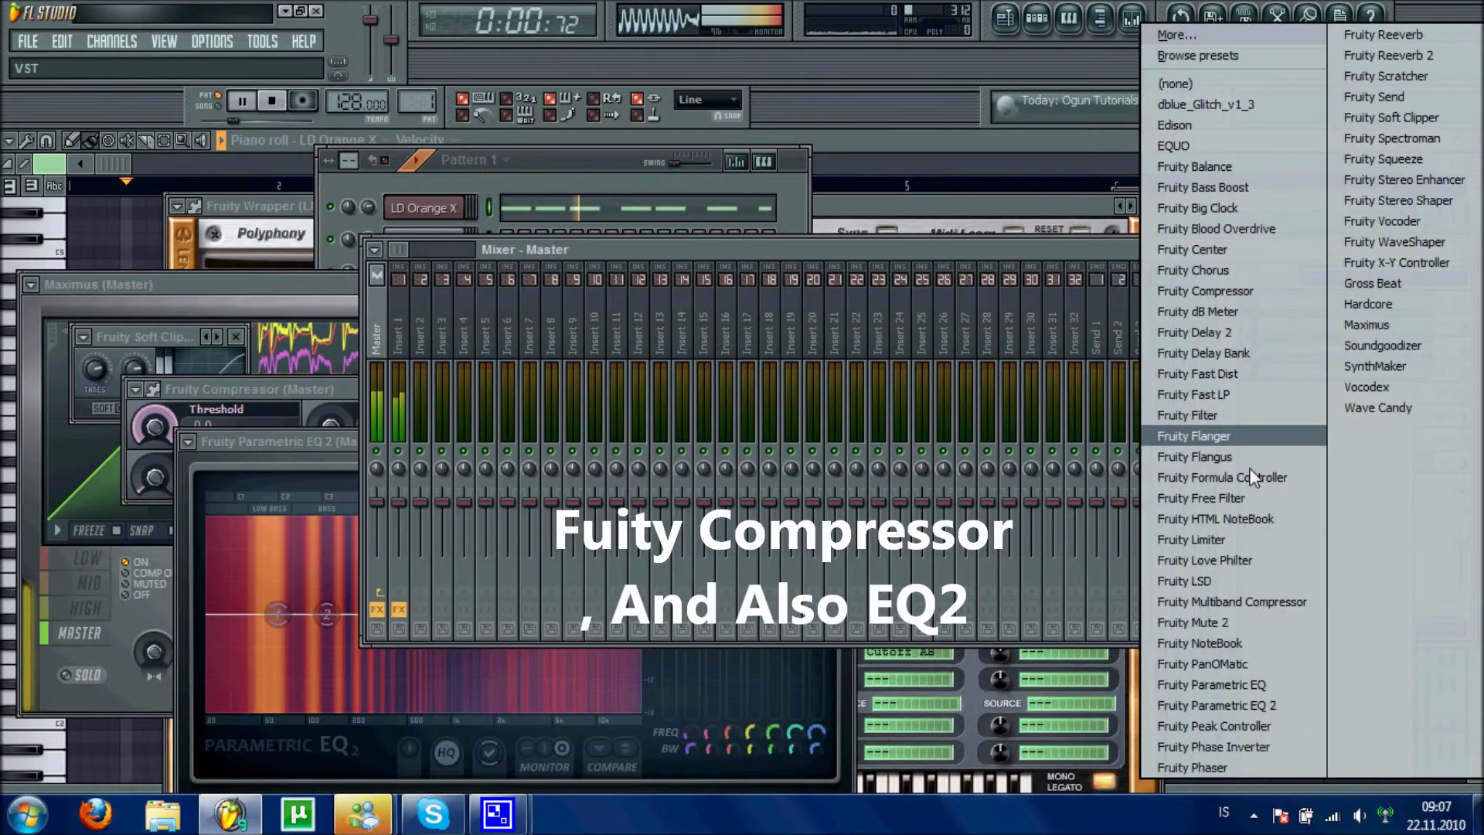
pyautogui.click(1214, 726)
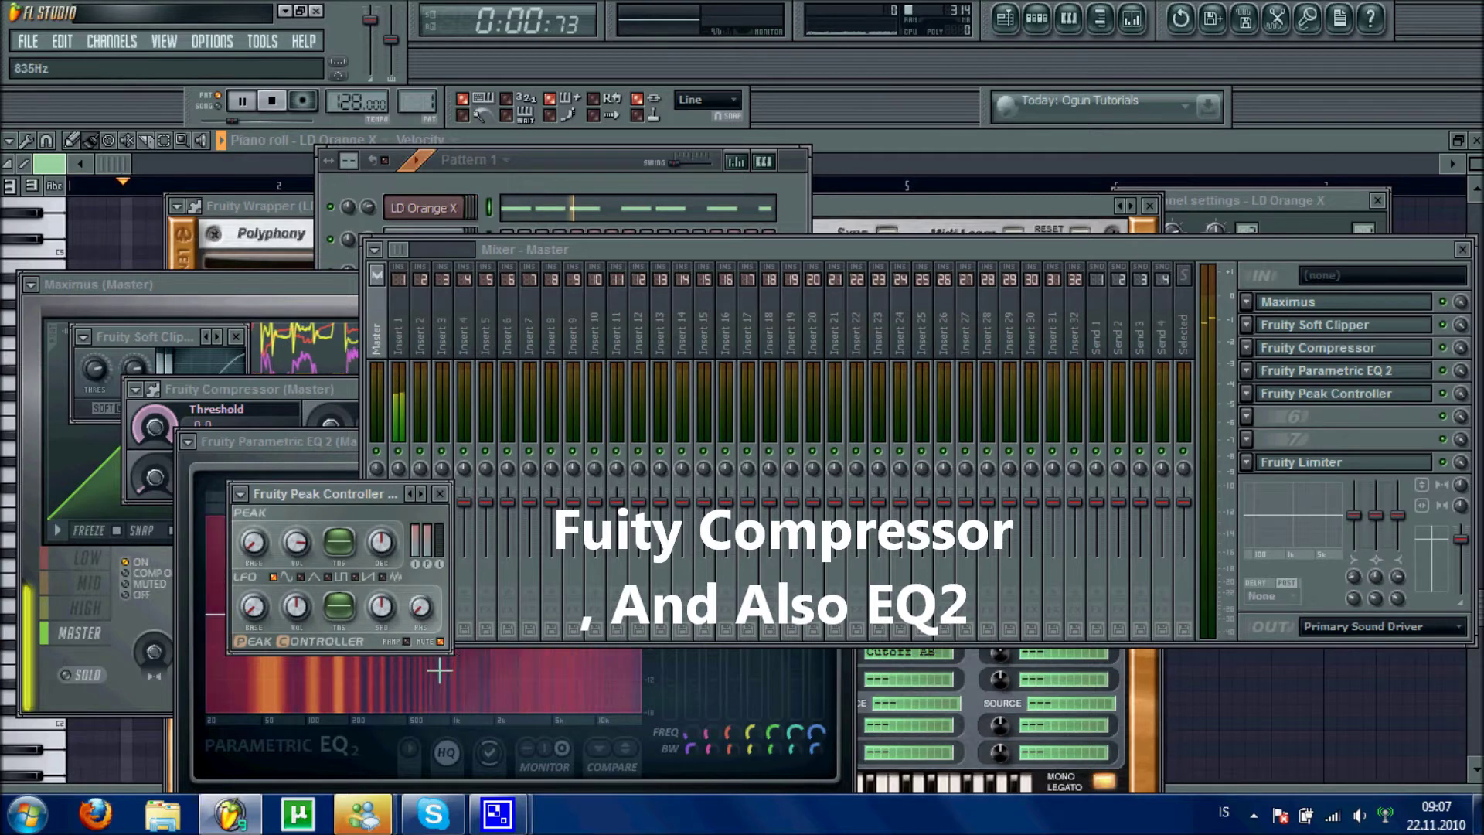
# Add Fruity Parametric EQ 2 to Insert 1's slot 2 with the 20Hz + 18kHz cut preset, and stop playback.
pyautogui.click(398, 325)
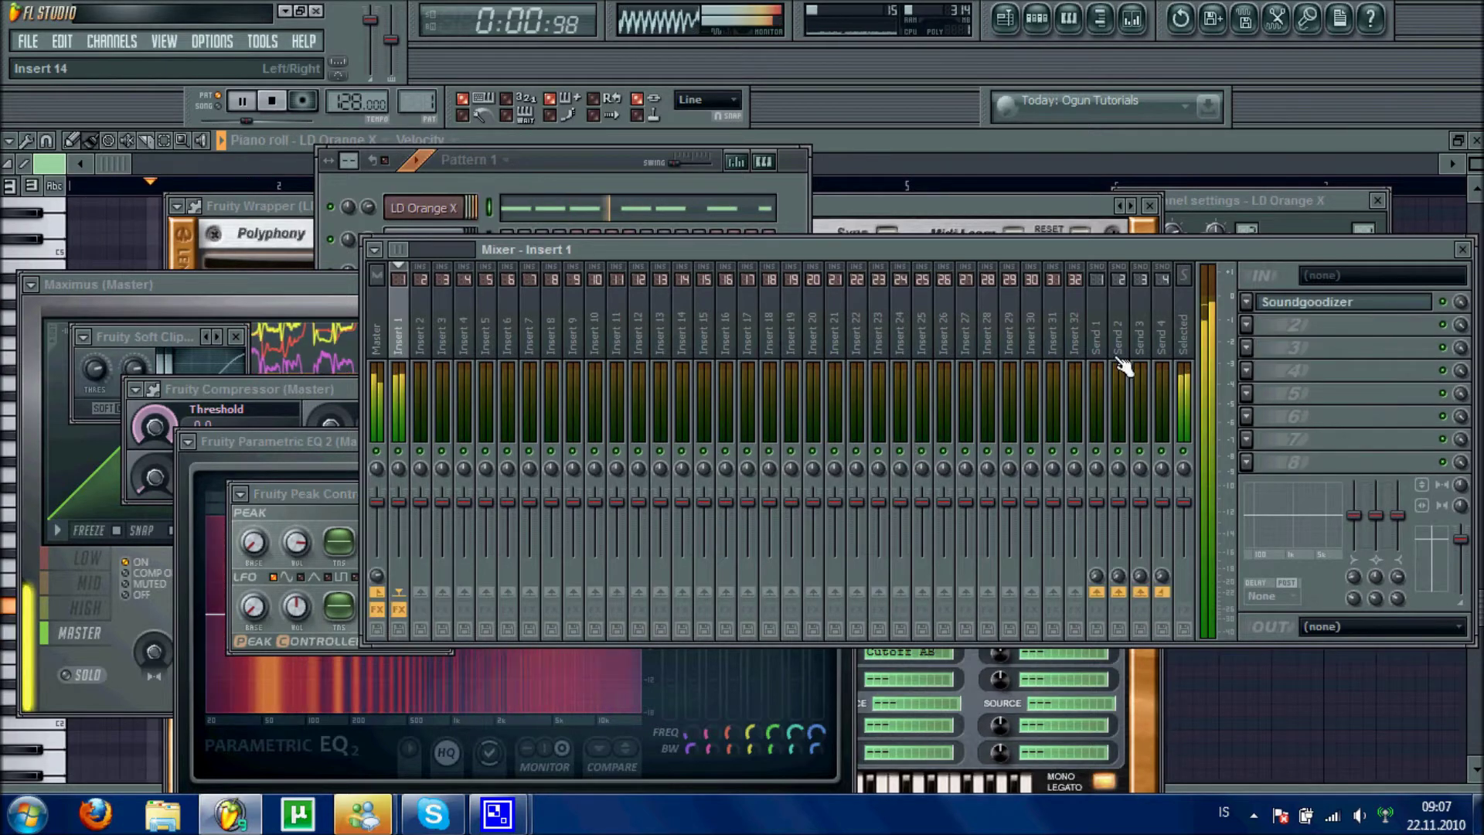
pyautogui.click(1246, 325)
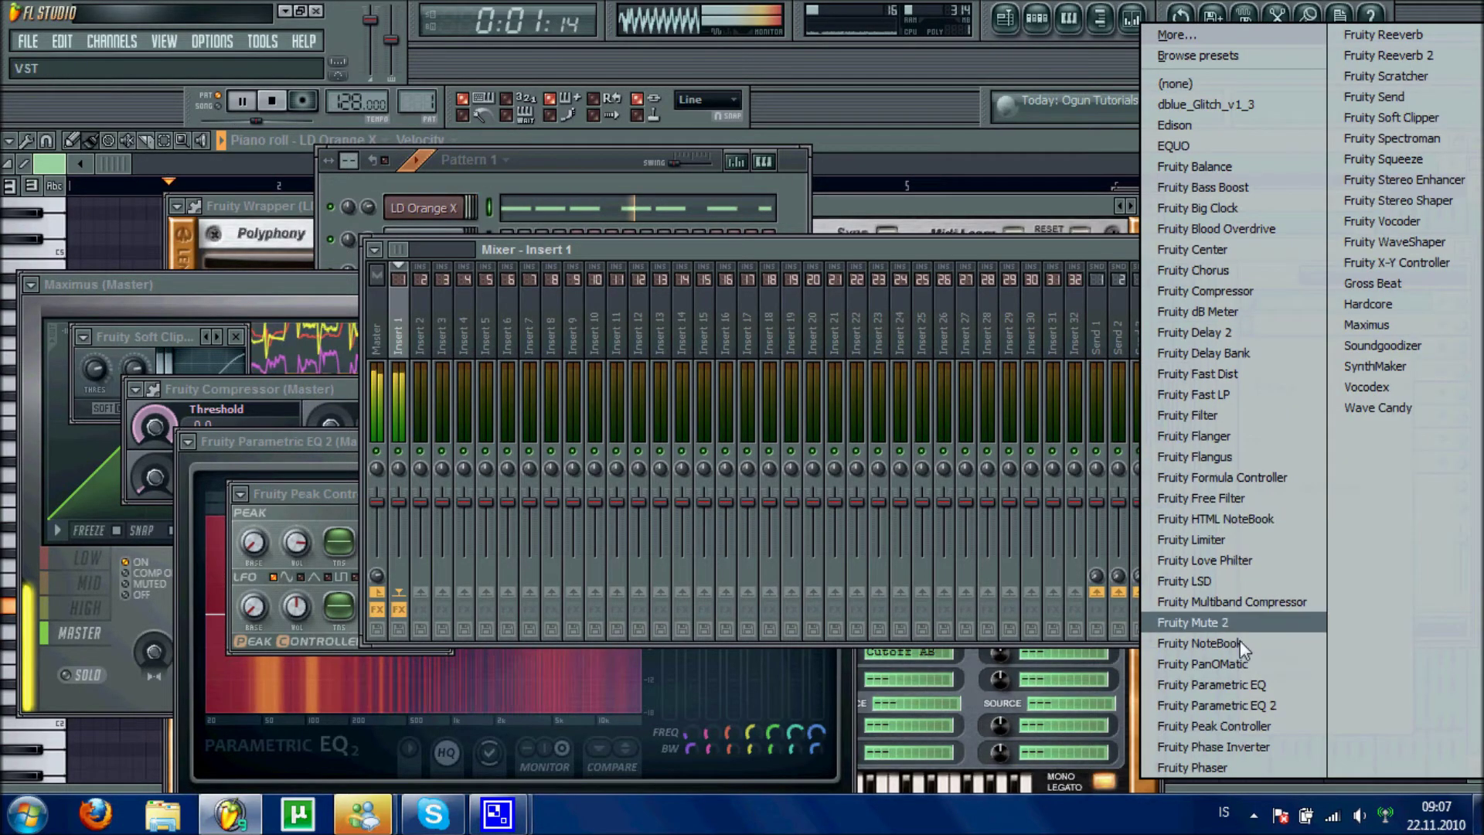
pyautogui.click(1245, 706)
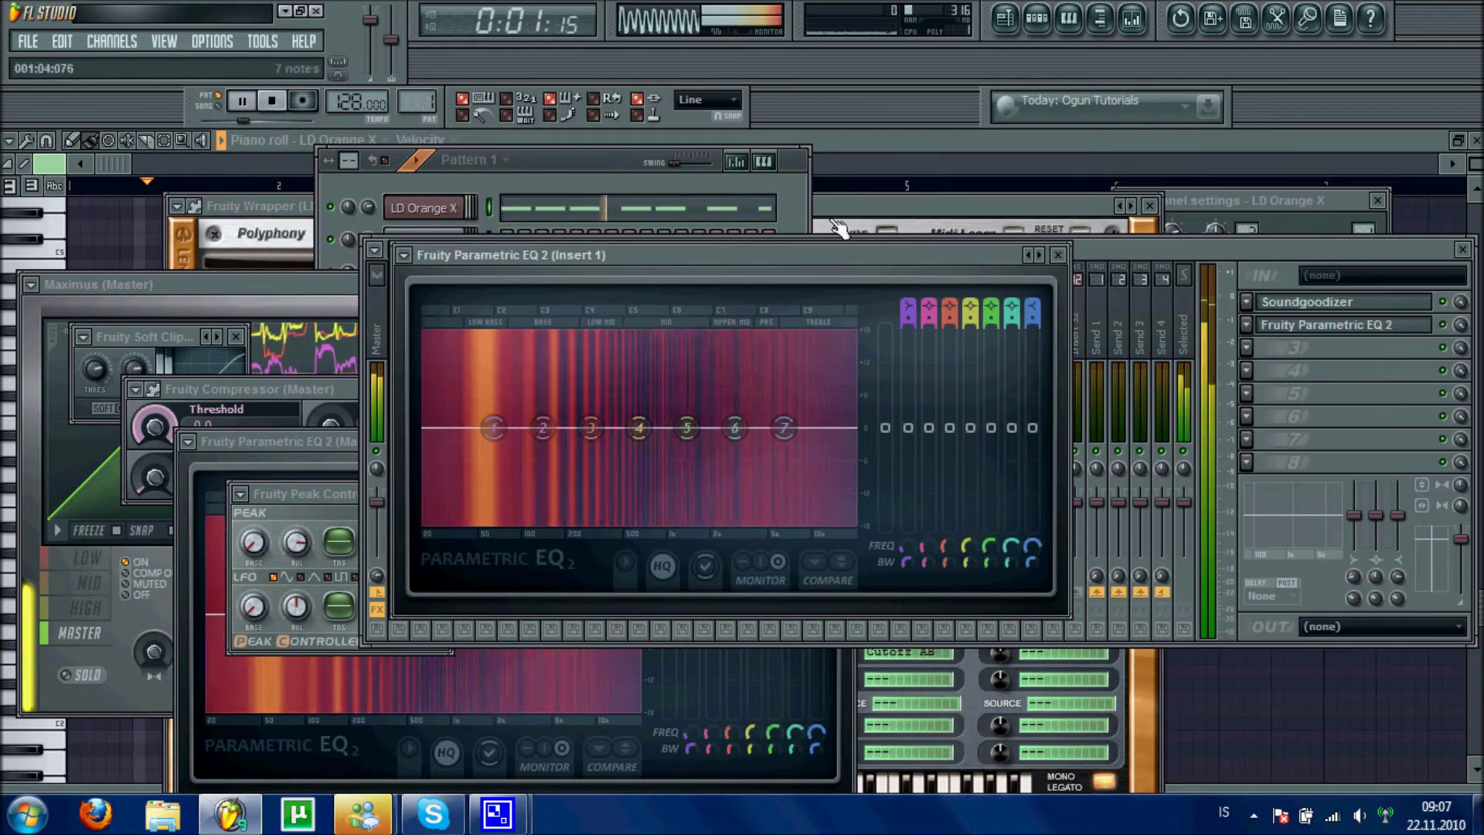
pyautogui.click(1040, 254)
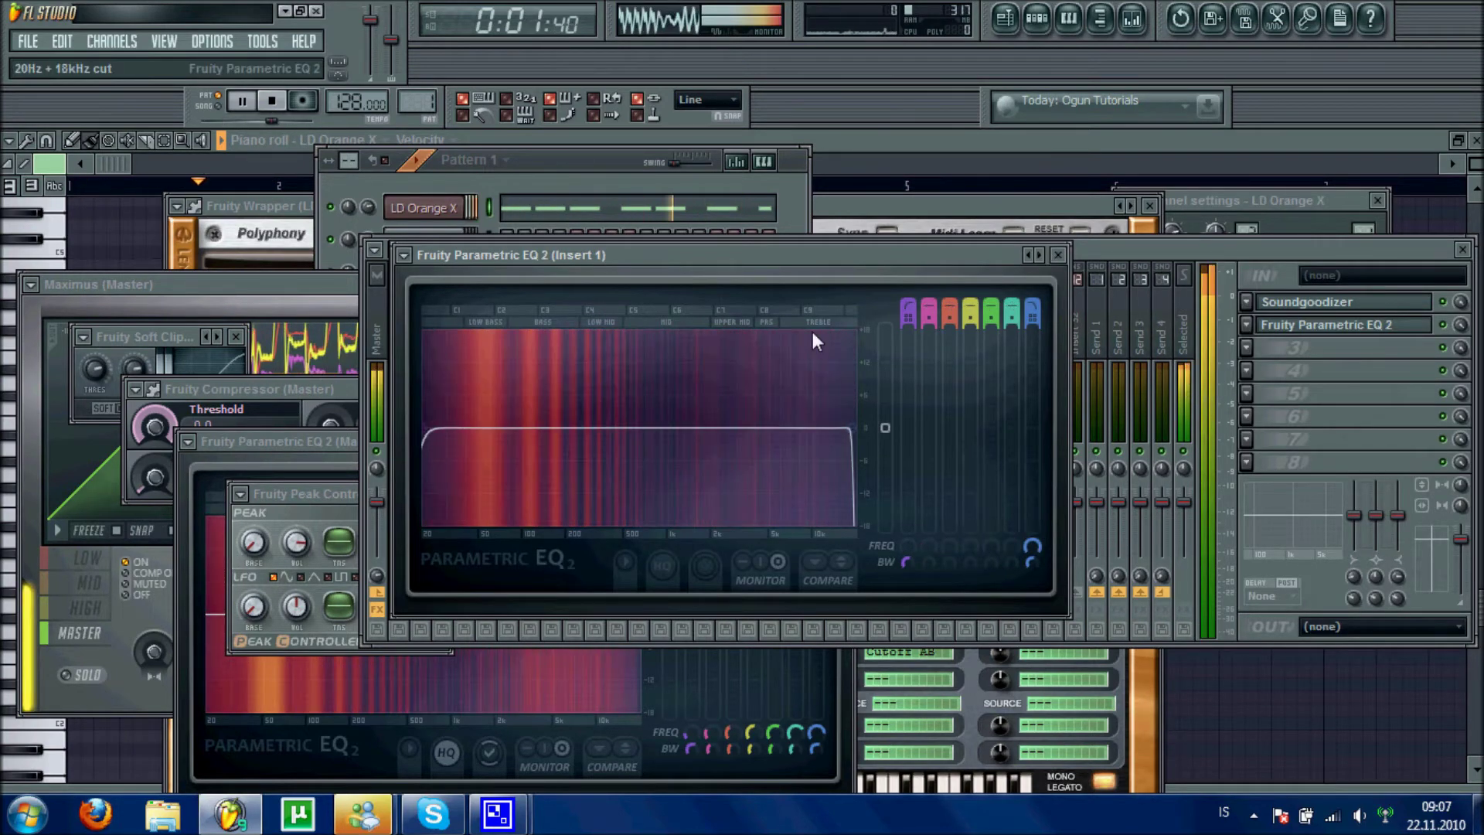
pyautogui.click(529, 163)
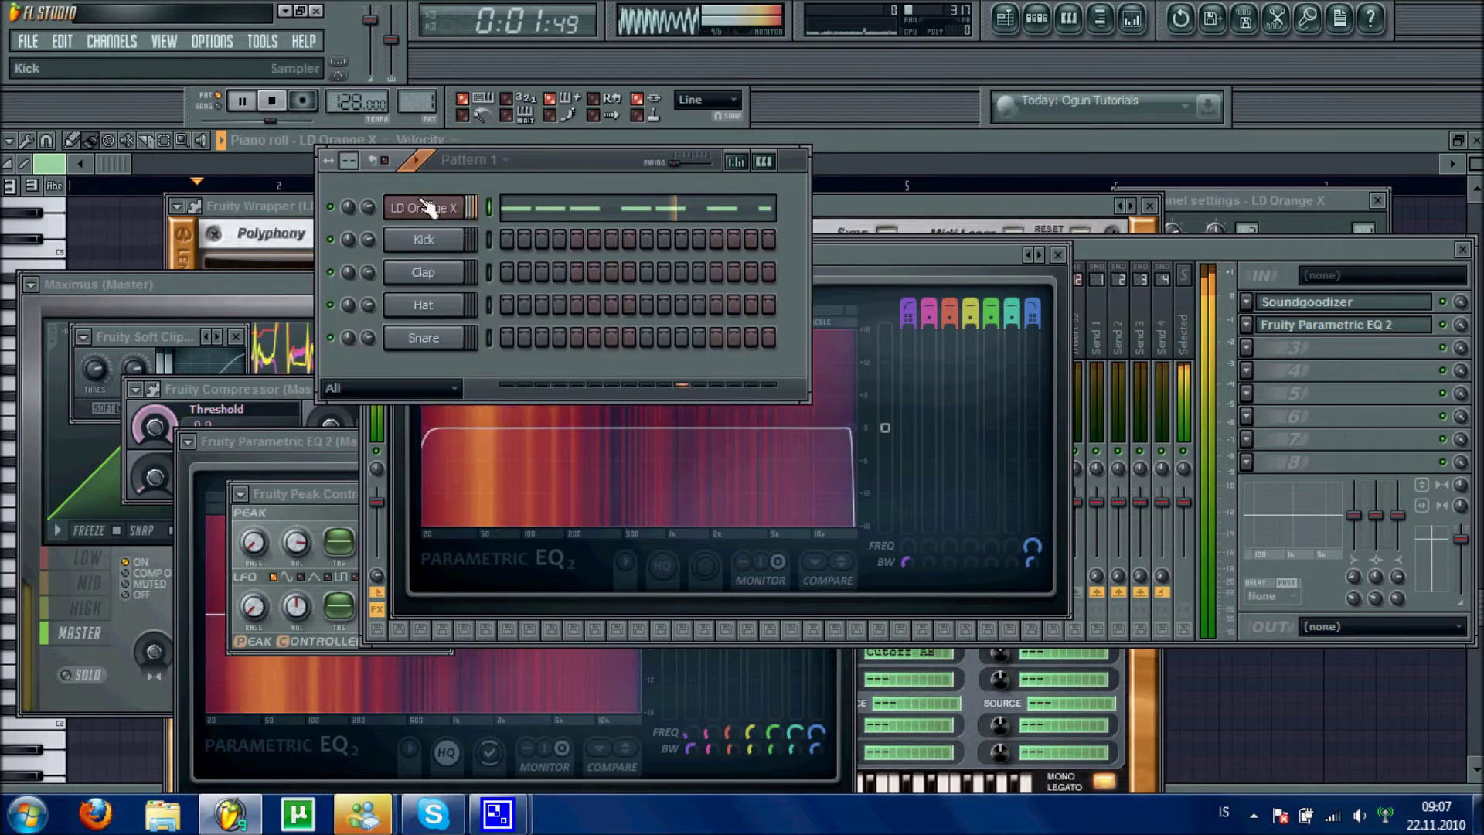
pyautogui.press('space')
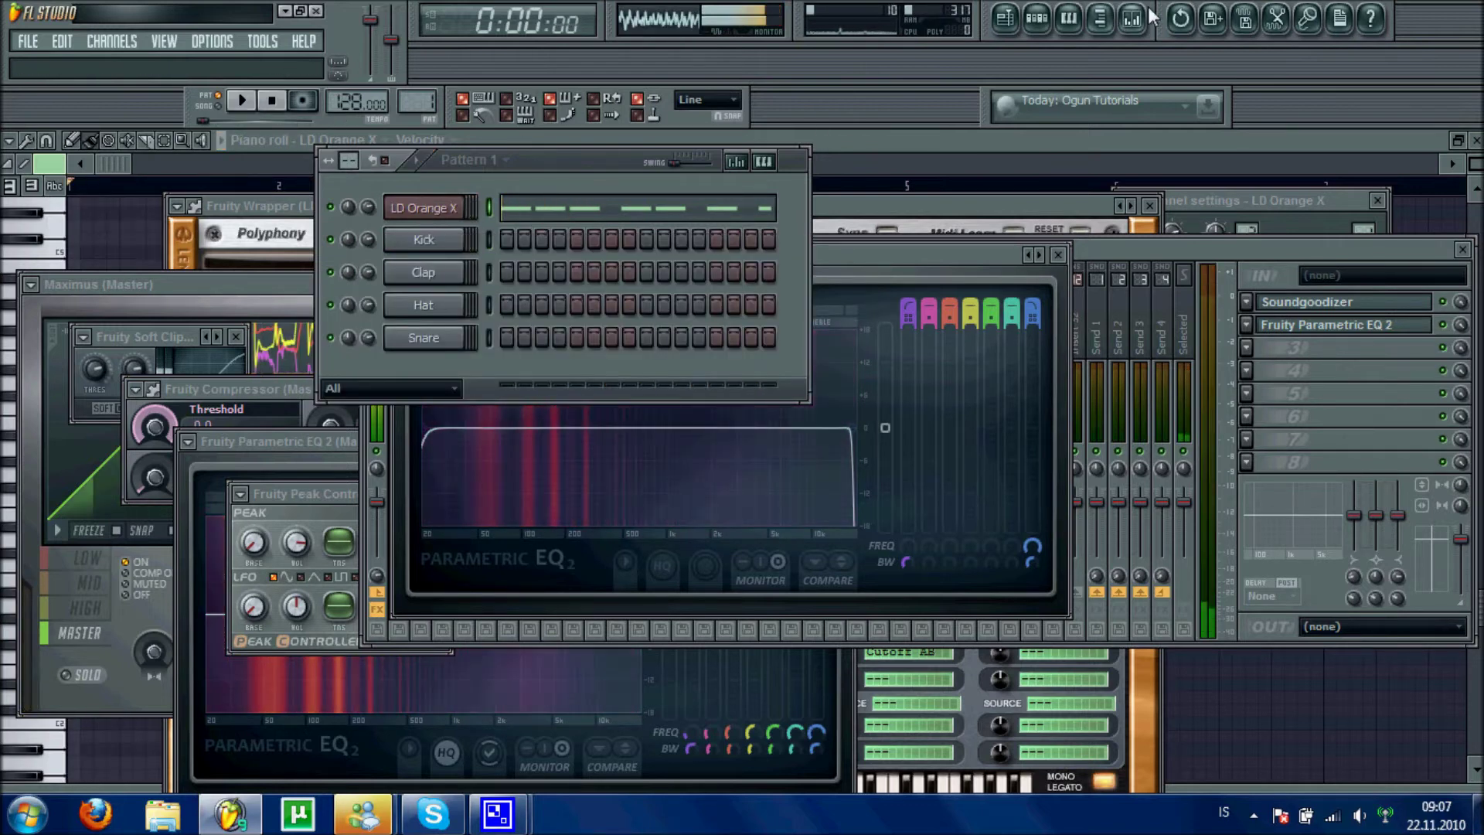
# Replace the Kick channel's sample with VEH2 Soft Kicks - 023 from the VEH2 Kicks pack.
pyautogui.click(1127, 21)
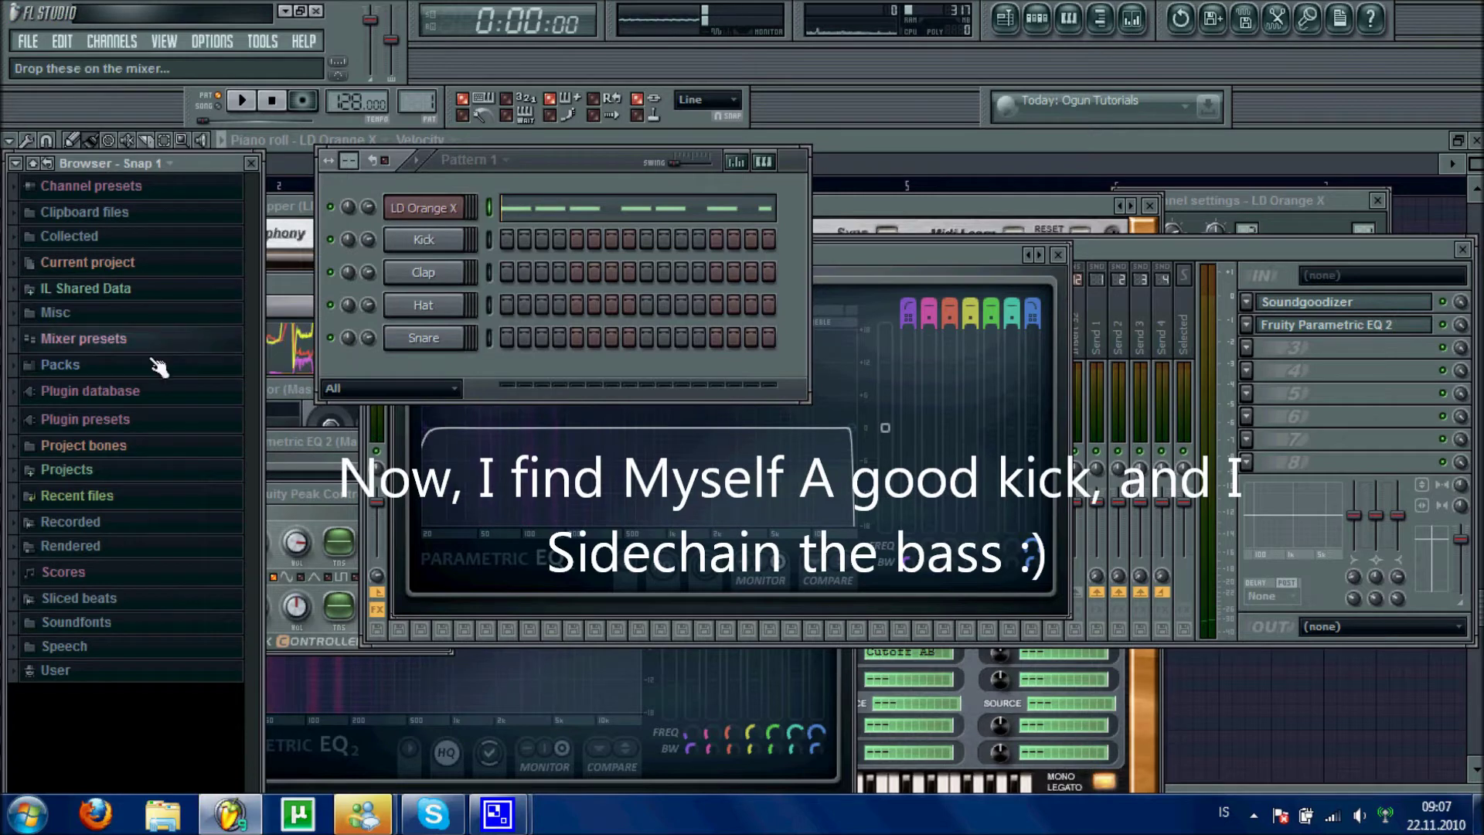
pyautogui.click(154, 354)
pyautogui.click(154, 259)
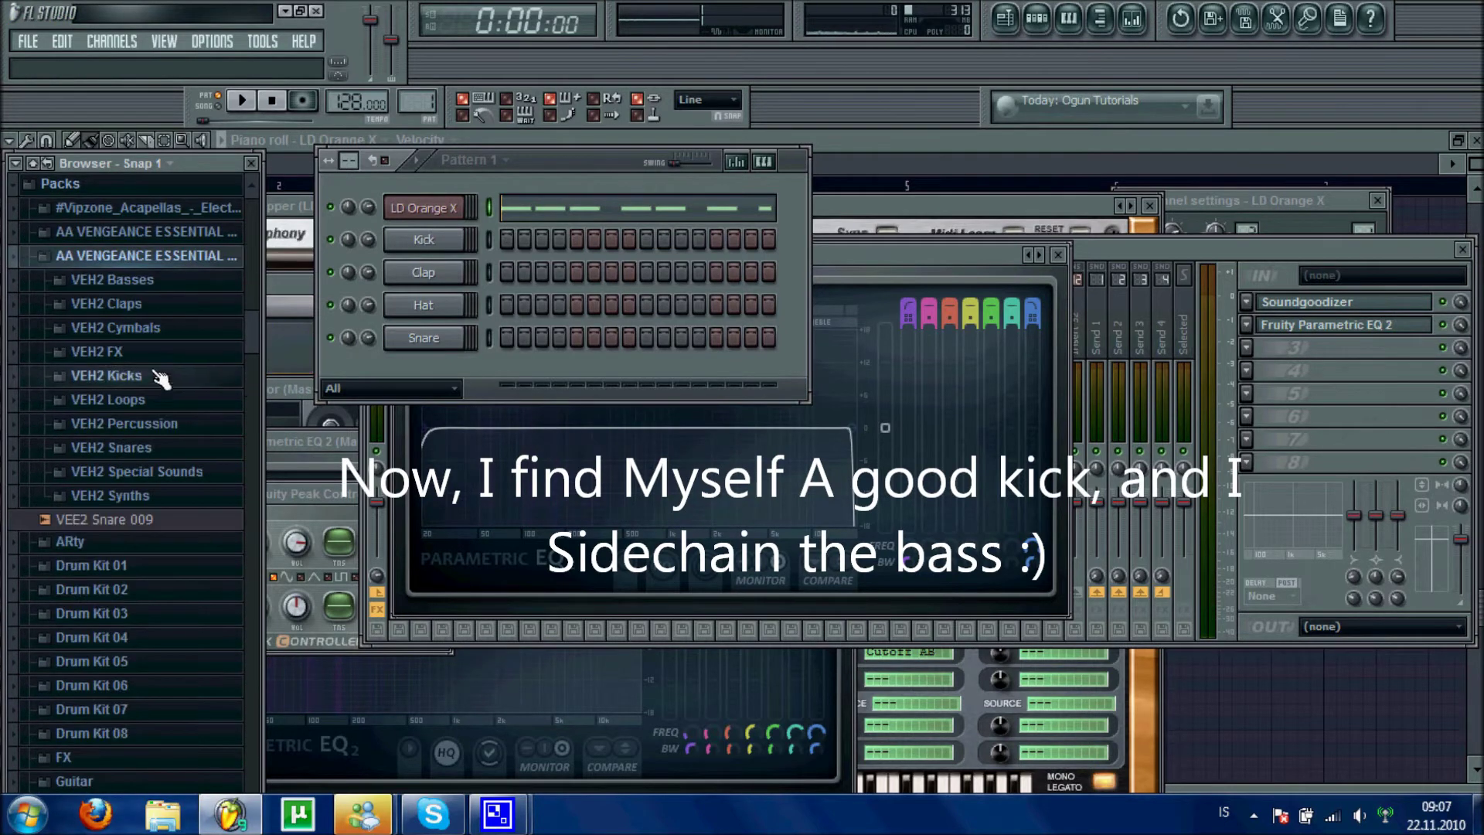
pyautogui.click(150, 376)
pyautogui.click(163, 449)
pyautogui.scroll(-2, 165, 521)
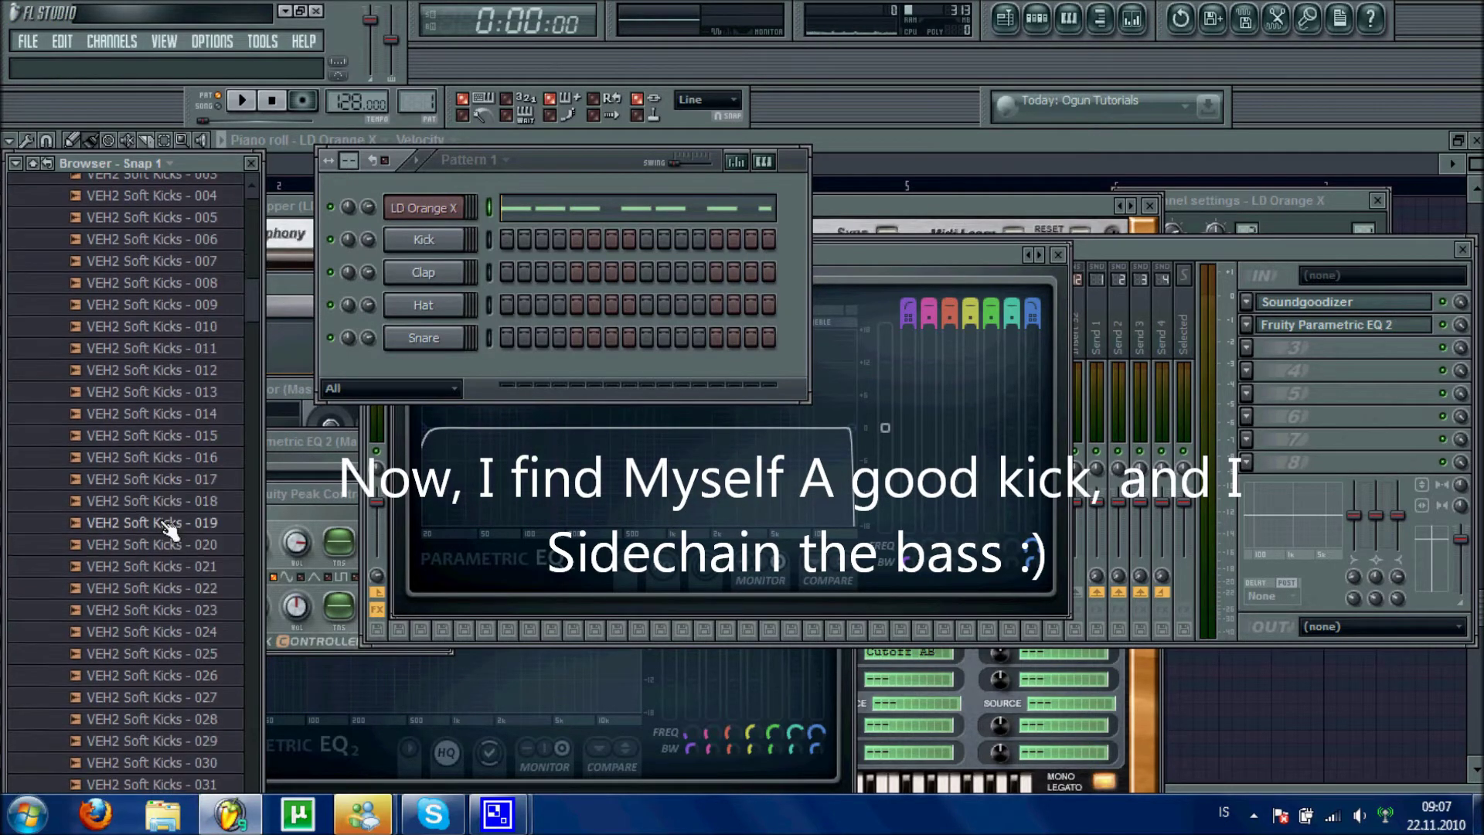
pyautogui.moveTo(181, 622); pyautogui.dragTo(431, 249)
# Fill the soft kick channel on every fourth step and start pattern playback.
pyautogui.rightClick(435, 250)
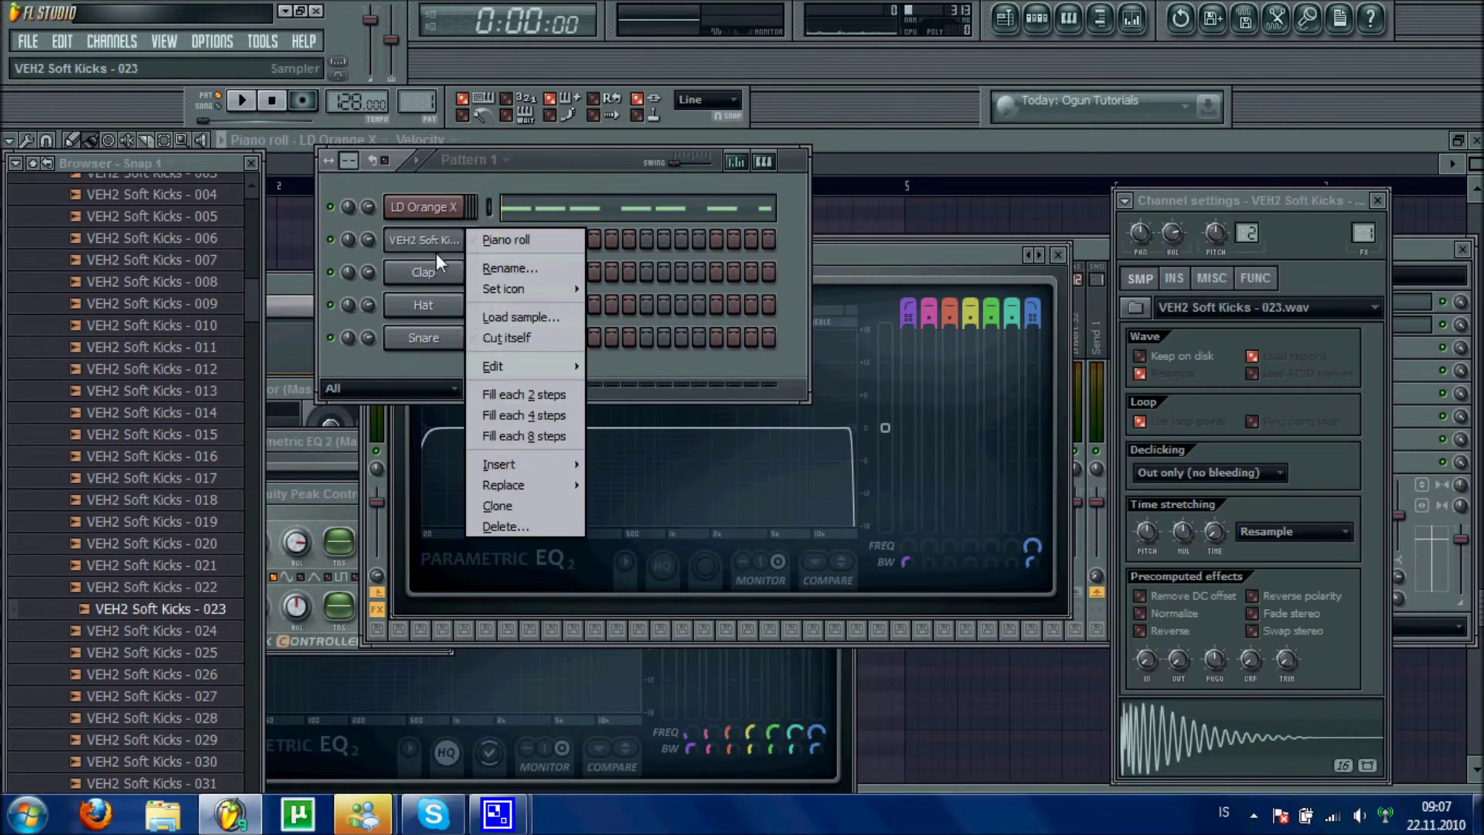
pyautogui.click(506, 419)
pyautogui.click(242, 102)
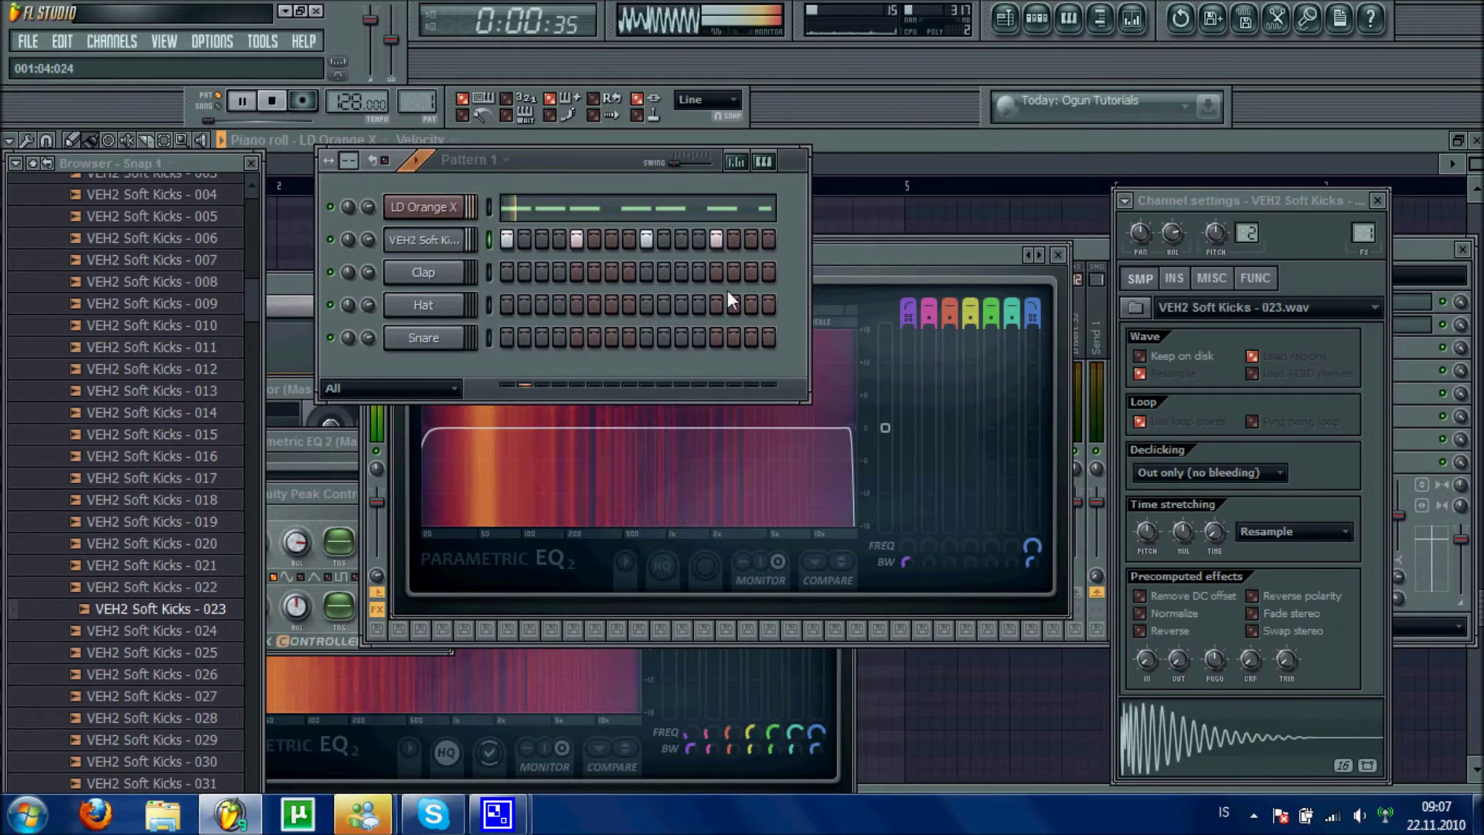
# Route the kick channel to mixer track Insert 2.
pyautogui.press('F9')
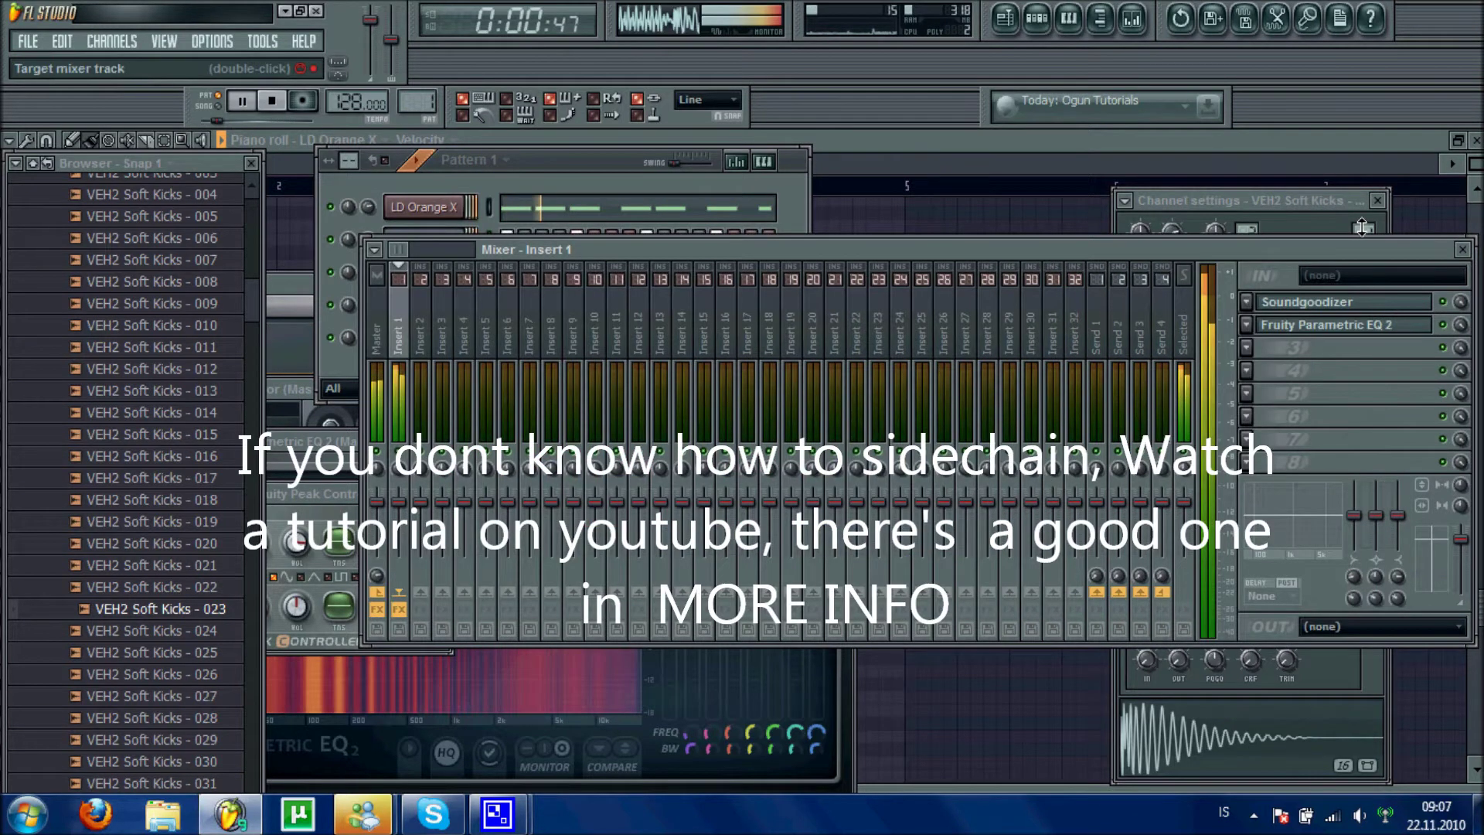
pyautogui.moveTo(1363, 231); pyautogui.dragTo(1363, 226)
pyautogui.click(1398, 243)
# Add Soundgoodizer to effect slot 1 and Fruity Peak Controller to slot 2 of Insert 2.
pyautogui.click(1255, 298)
pyautogui.click(1361, 342)
pyautogui.click(1248, 325)
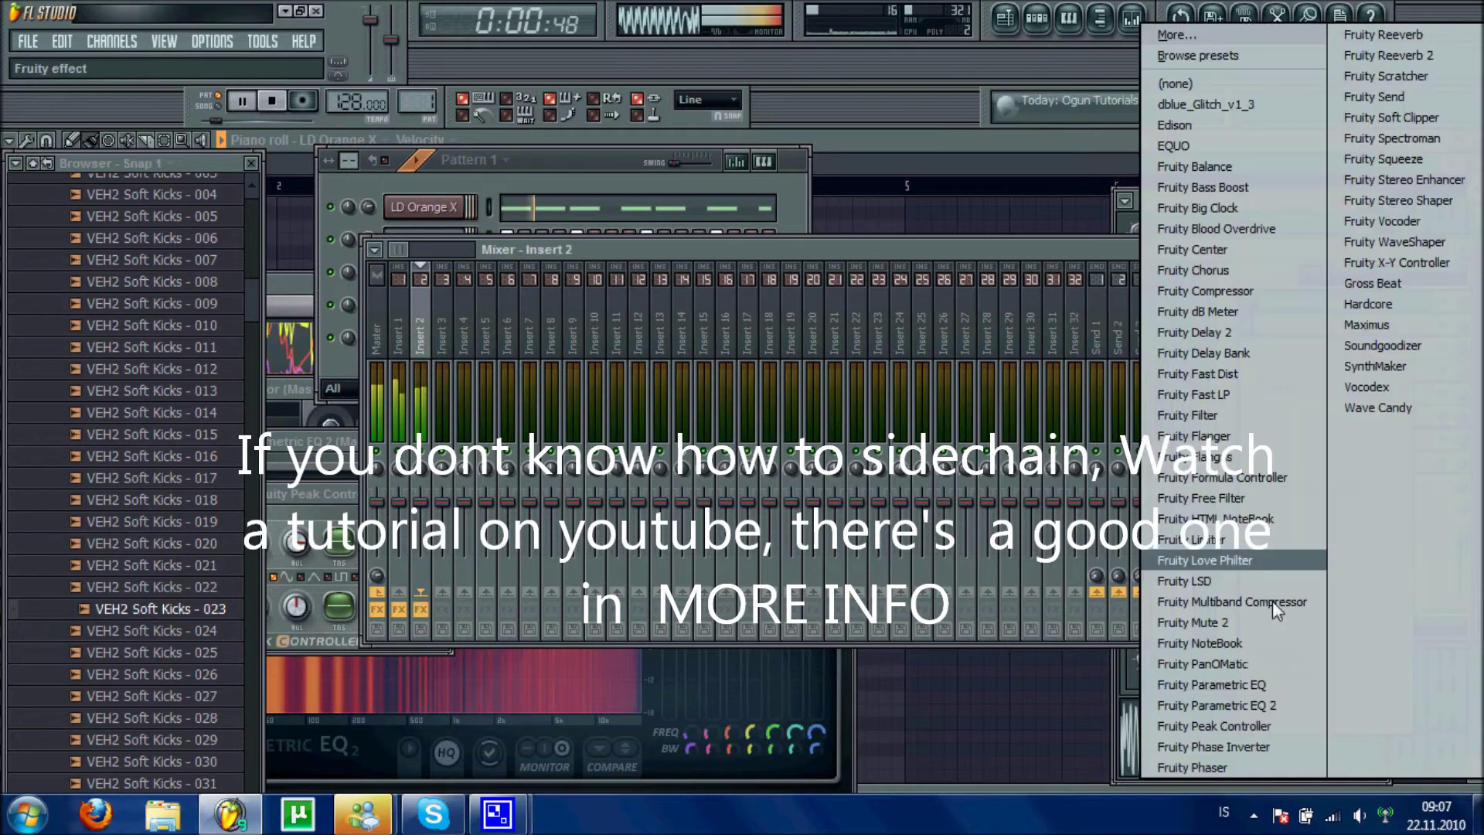
pyautogui.click(1272, 727)
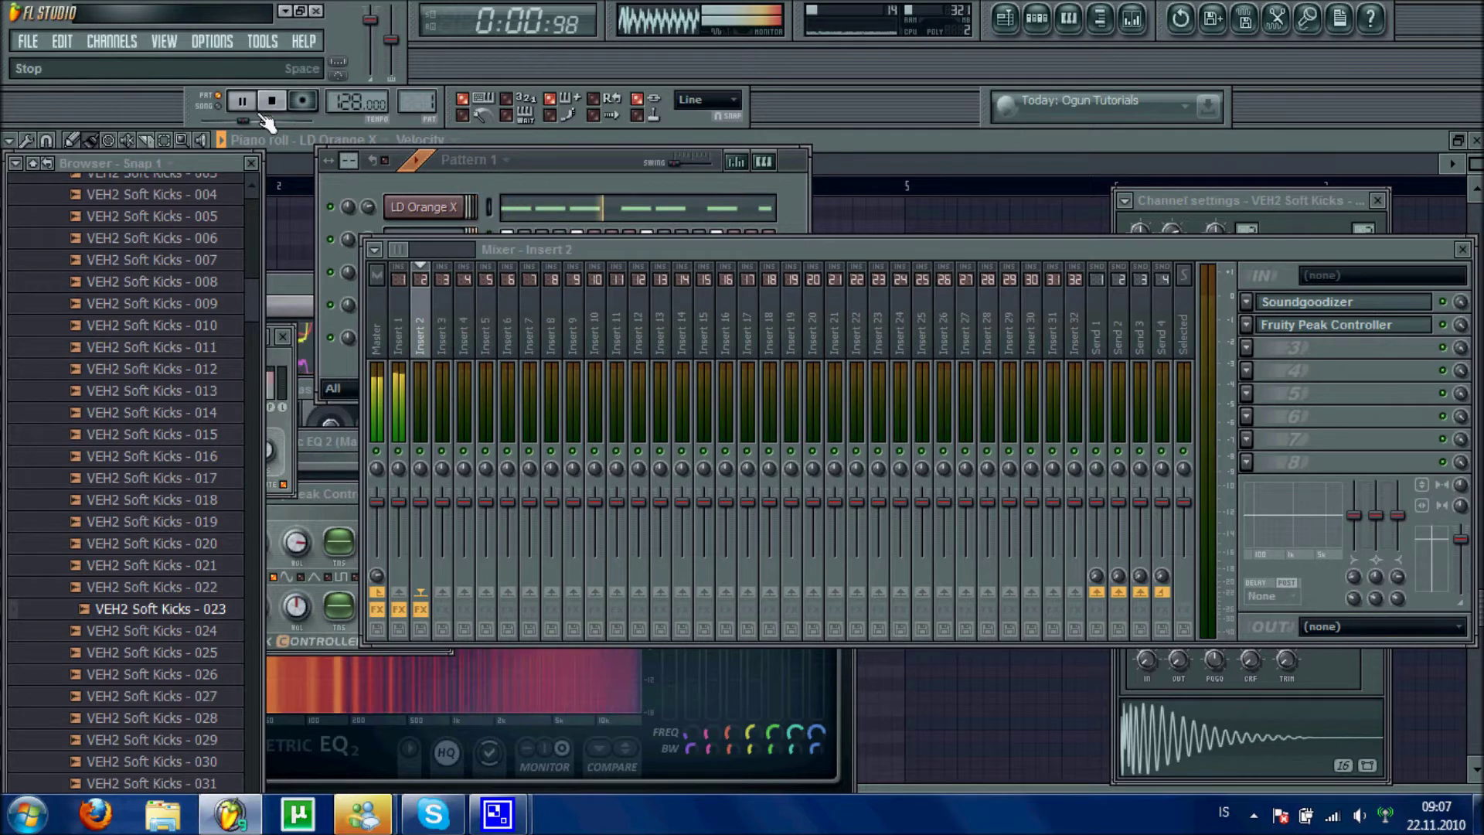
# Bring Insert 2's Fruity Peak Controller window into view and turn off its mute option.
pyautogui.moveTo(226, 163); pyautogui.dragTo(197, 163)
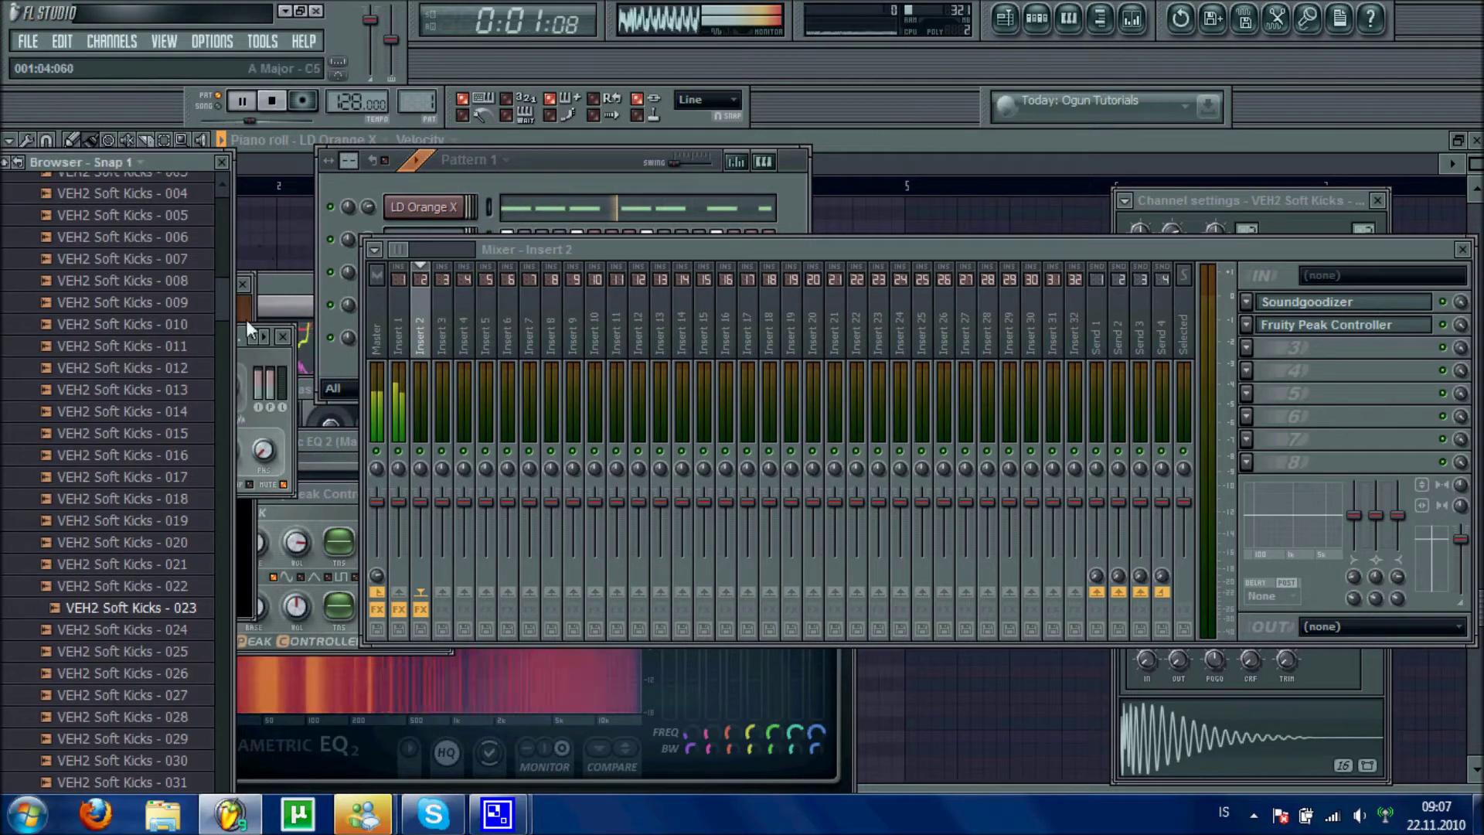
pyautogui.moveTo(245, 336); pyautogui.dragTo(549, 324)
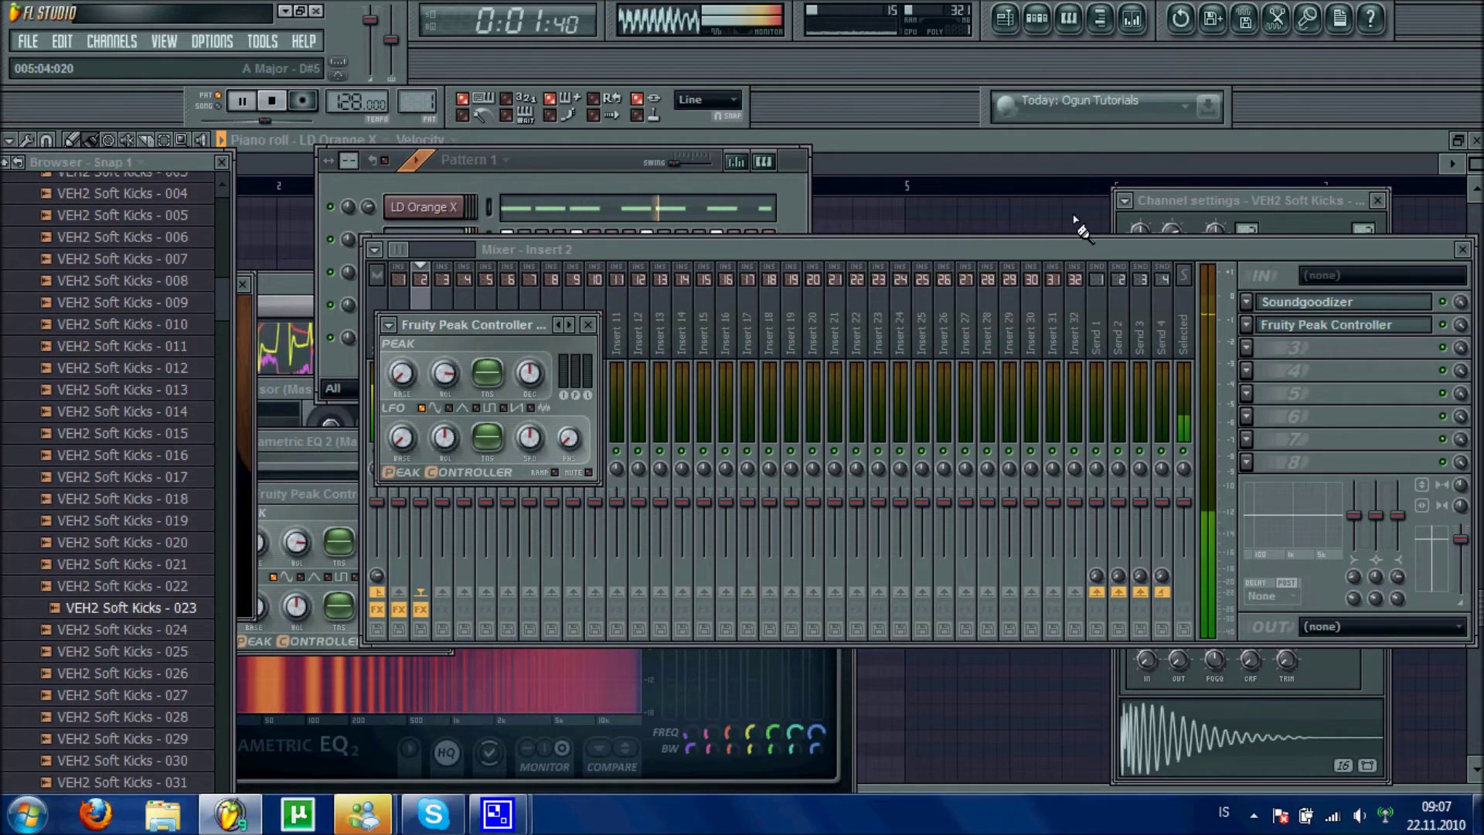
pyautogui.click(1046, 252)
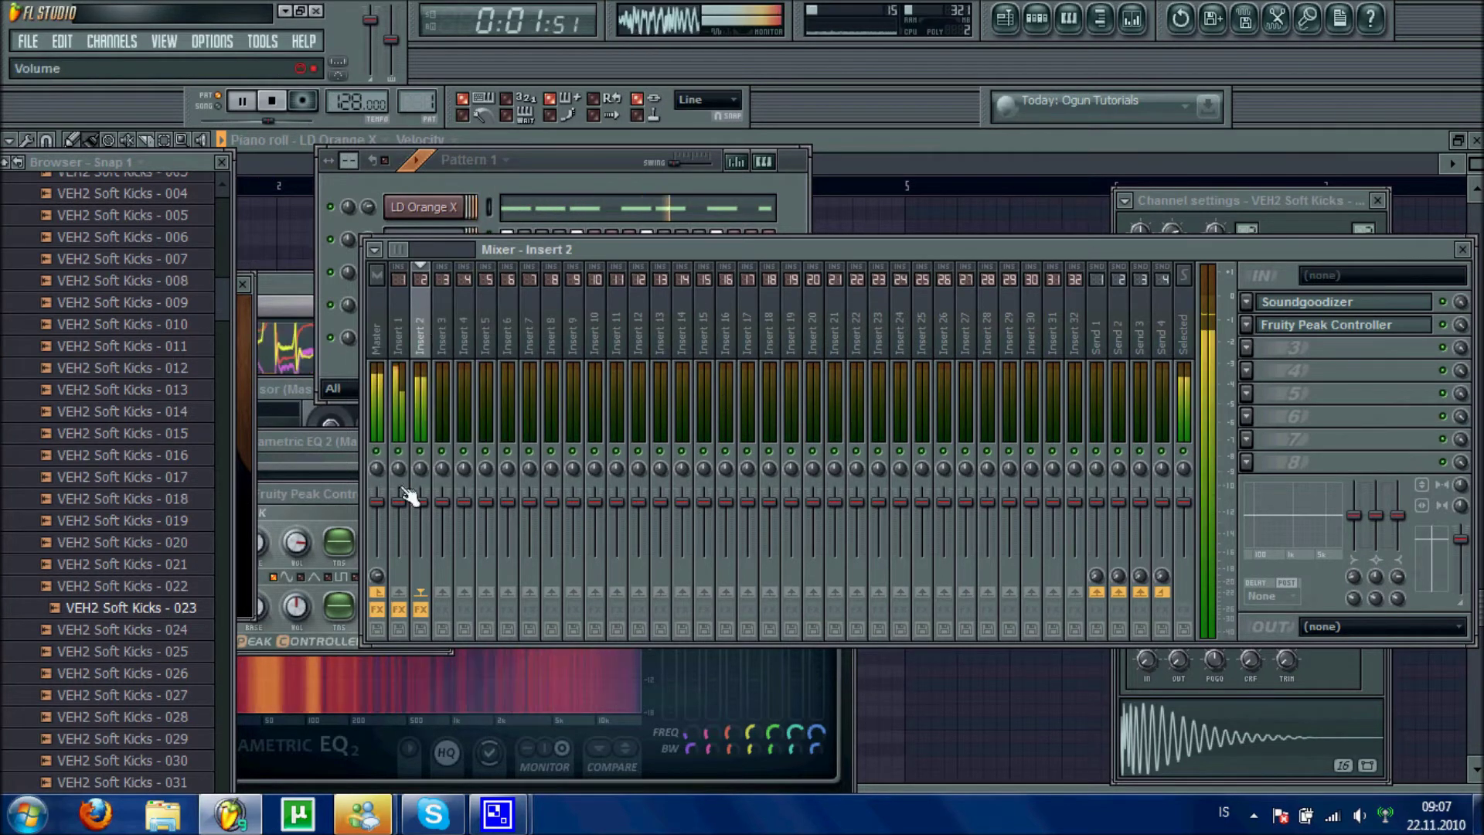
# Link Insert 1's volume fader to the internal controller Peak ctrl (Insert 2) - Peak.
pyautogui.rightClick(398, 506)
pyautogui.click(454, 665)
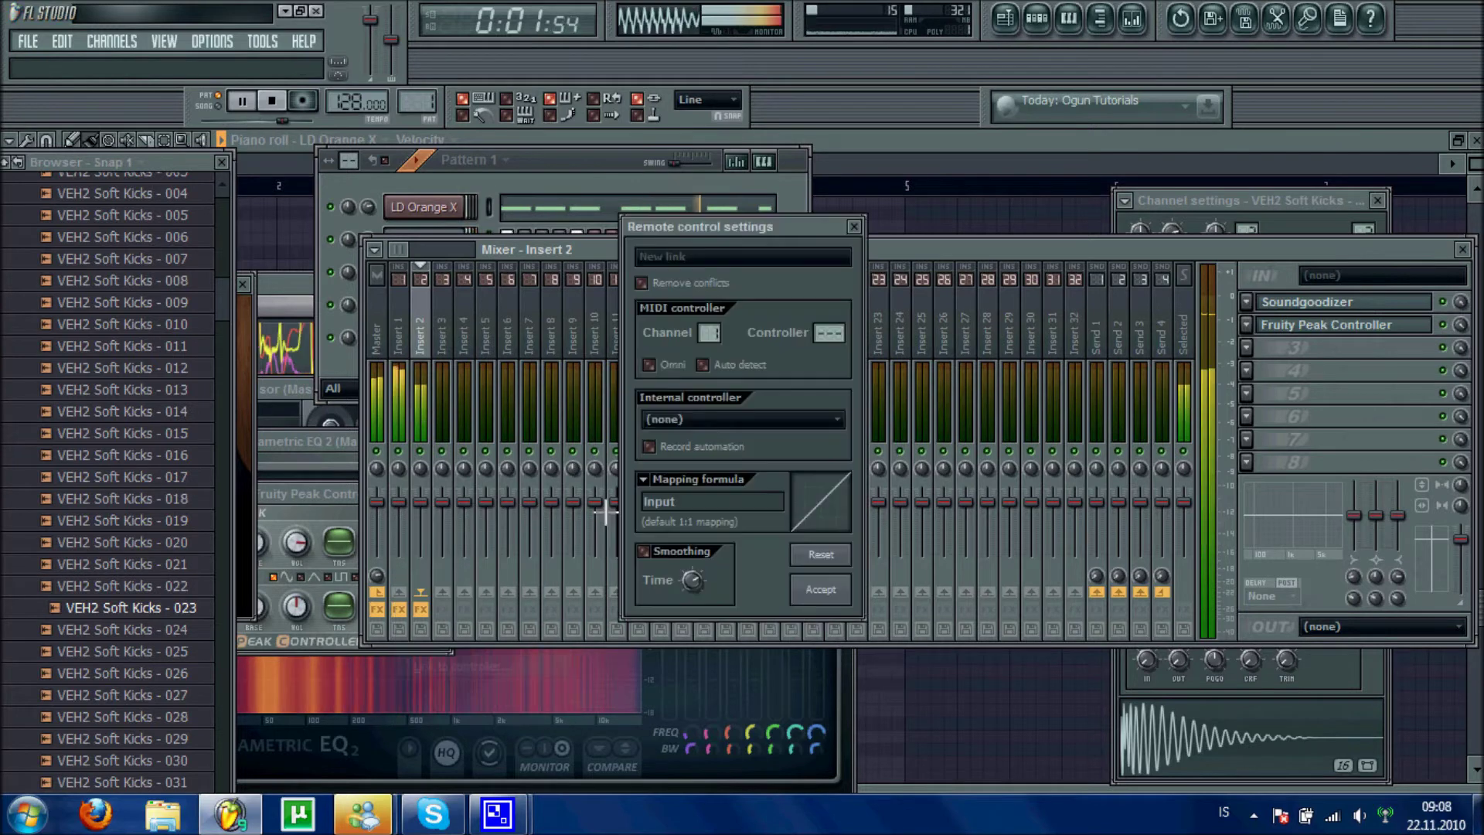
pyautogui.click(696, 419)
pyautogui.click(690, 562)
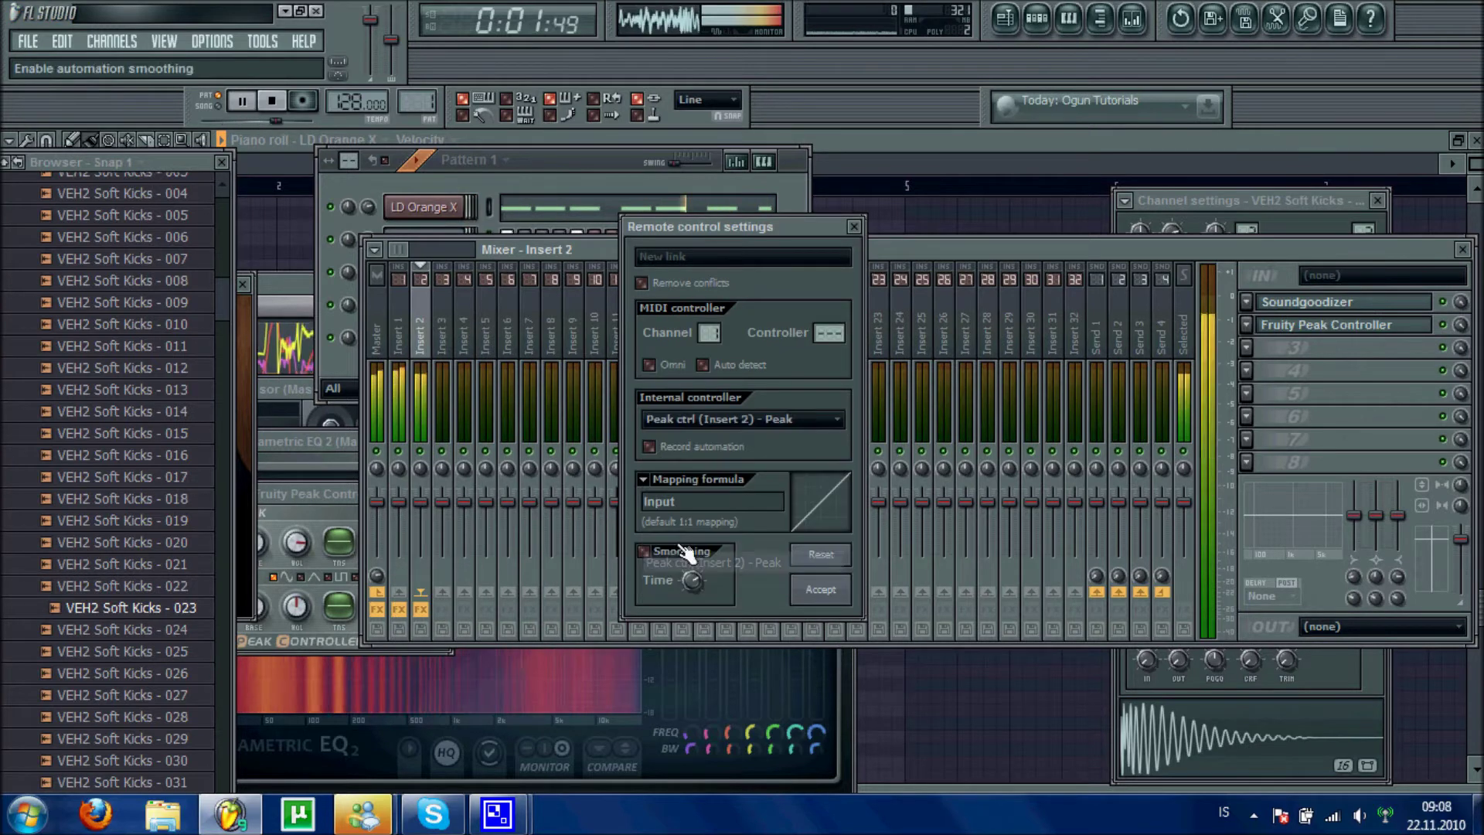
# Set the volume link's mapping formula to 0-Input and accept the remote control settings.
pyautogui.click(657, 479)
pyautogui.click(657, 520)
pyautogui.click(651, 506)
pyautogui.press('BackSpace')
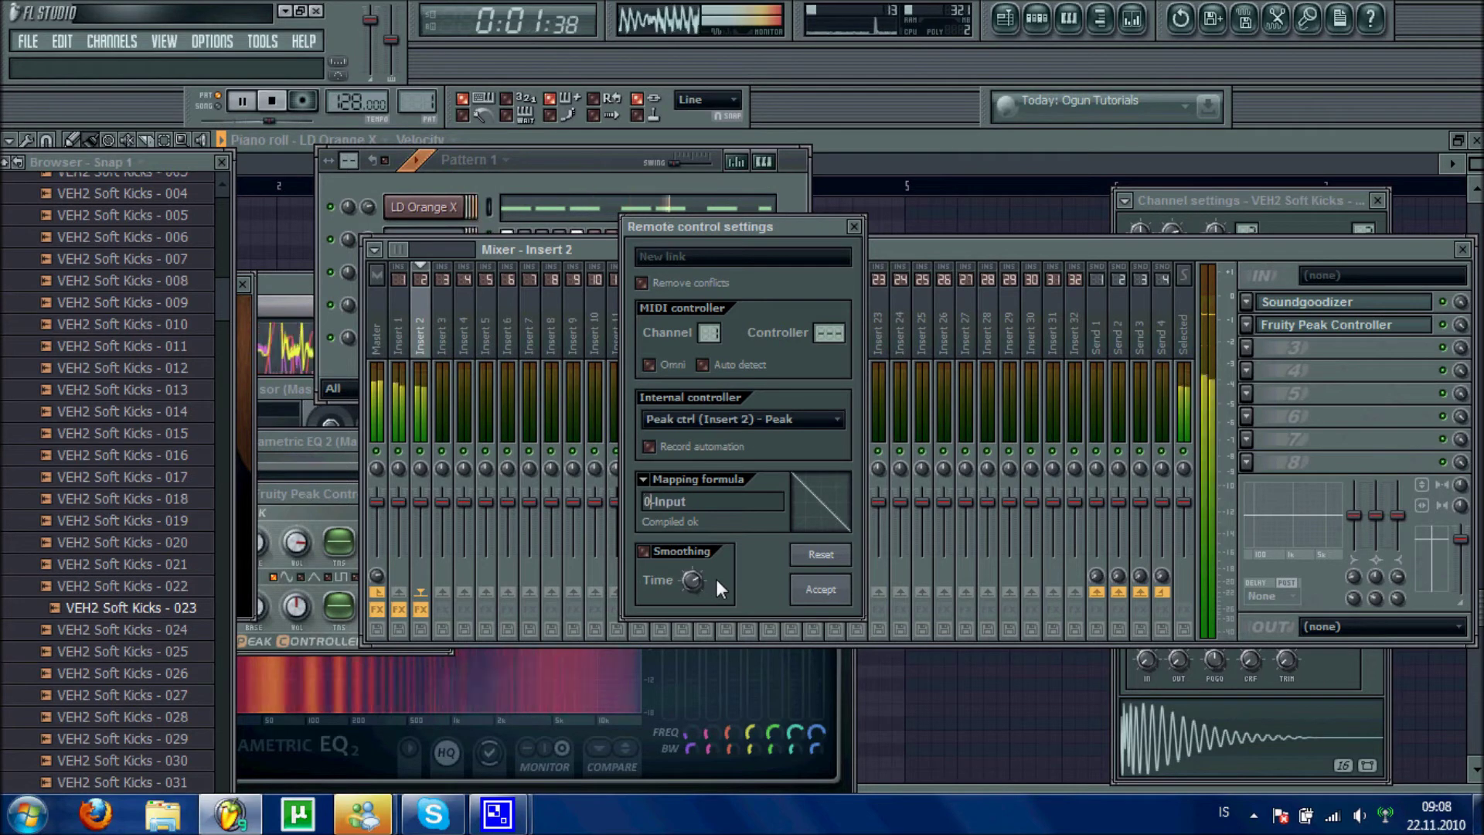
pyautogui.press('Return')
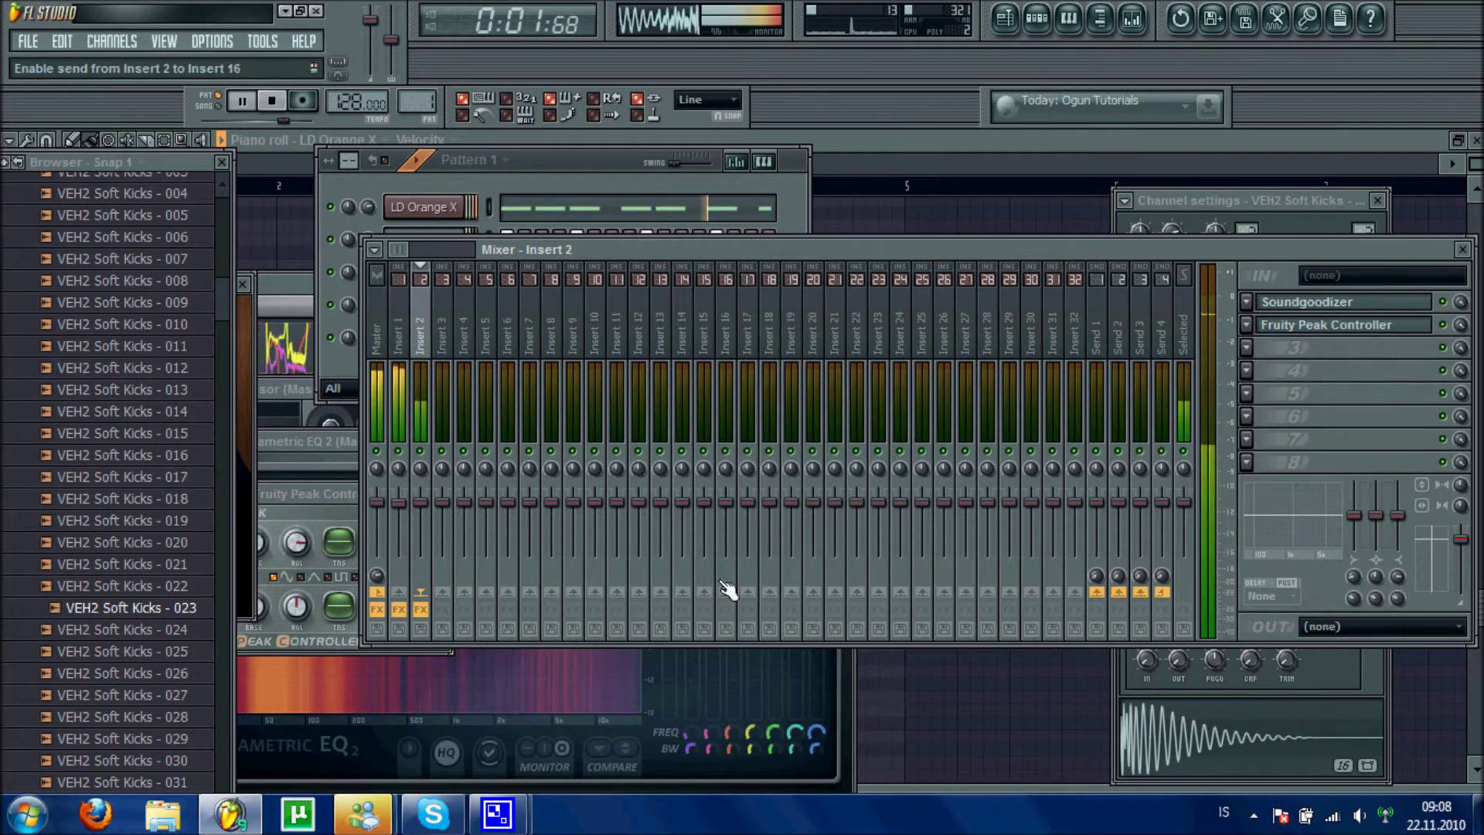
# Open the LD Orange X channel's piano roll and close the browser to view the bassline from bar 1.
pyautogui.click(586, 178)
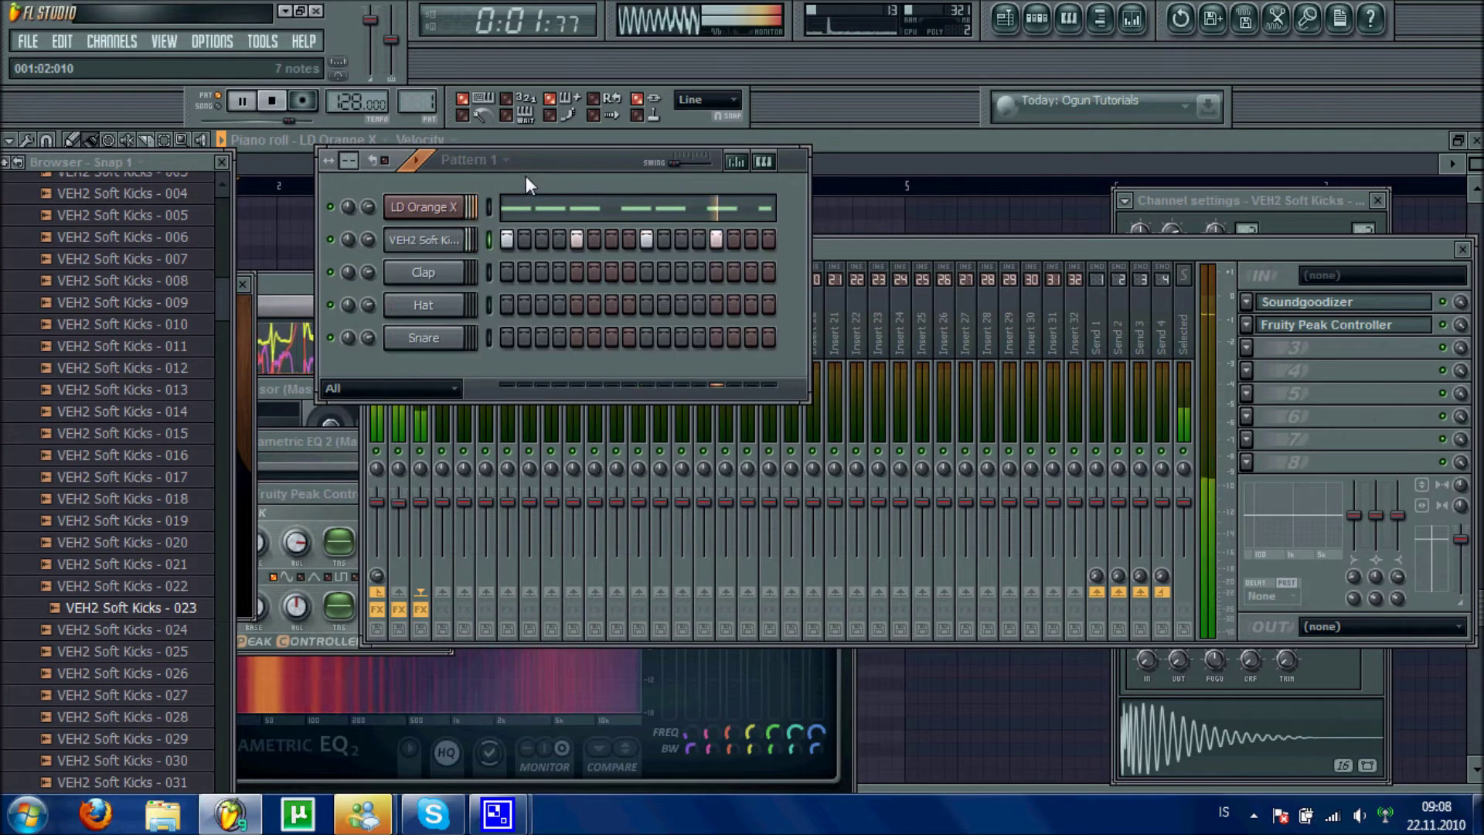
pyautogui.rightClick(465, 208)
pyautogui.rightClick(467, 211)
pyautogui.click(476, 207)
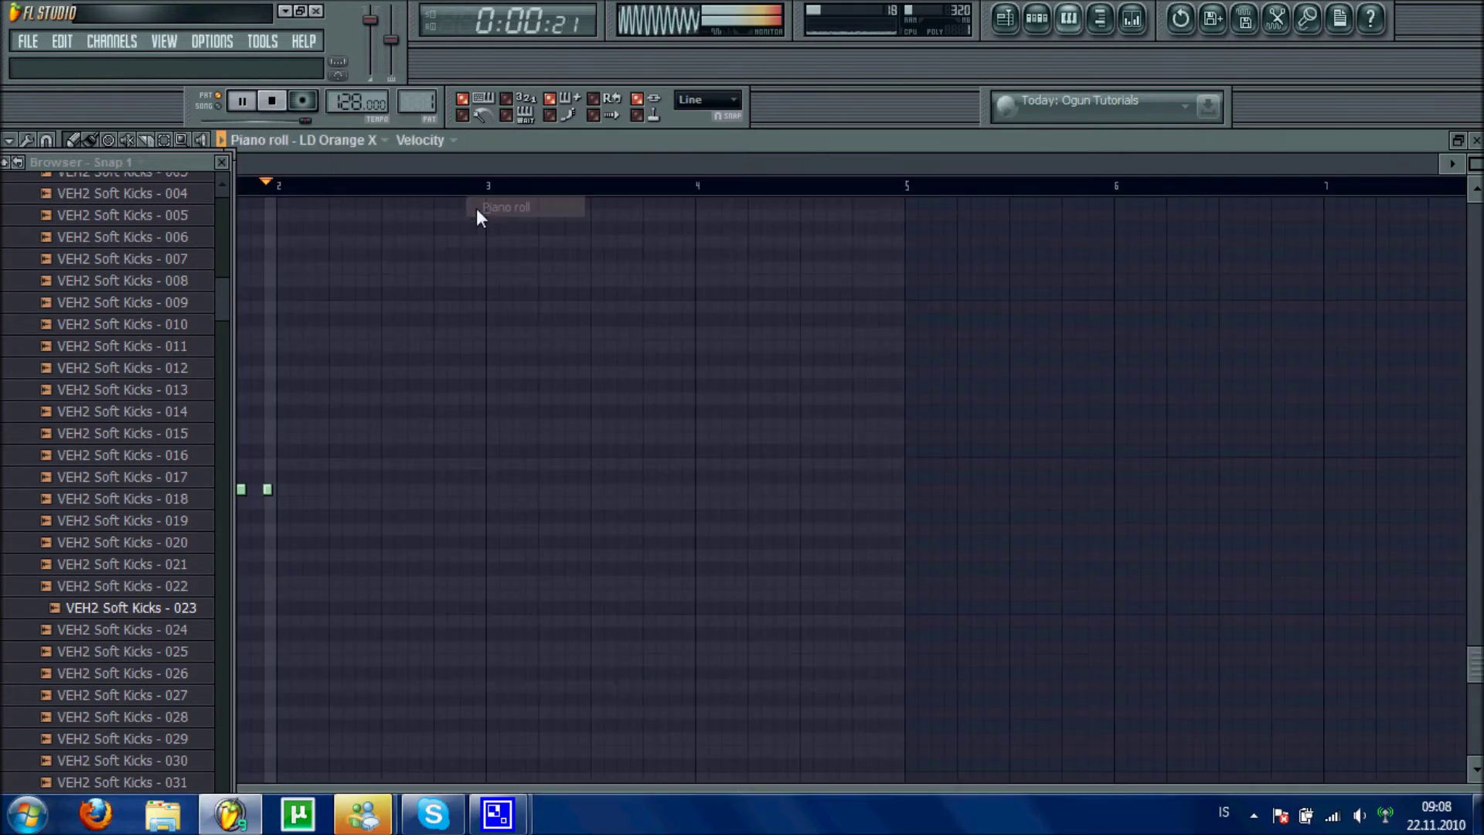
pyautogui.click(225, 163)
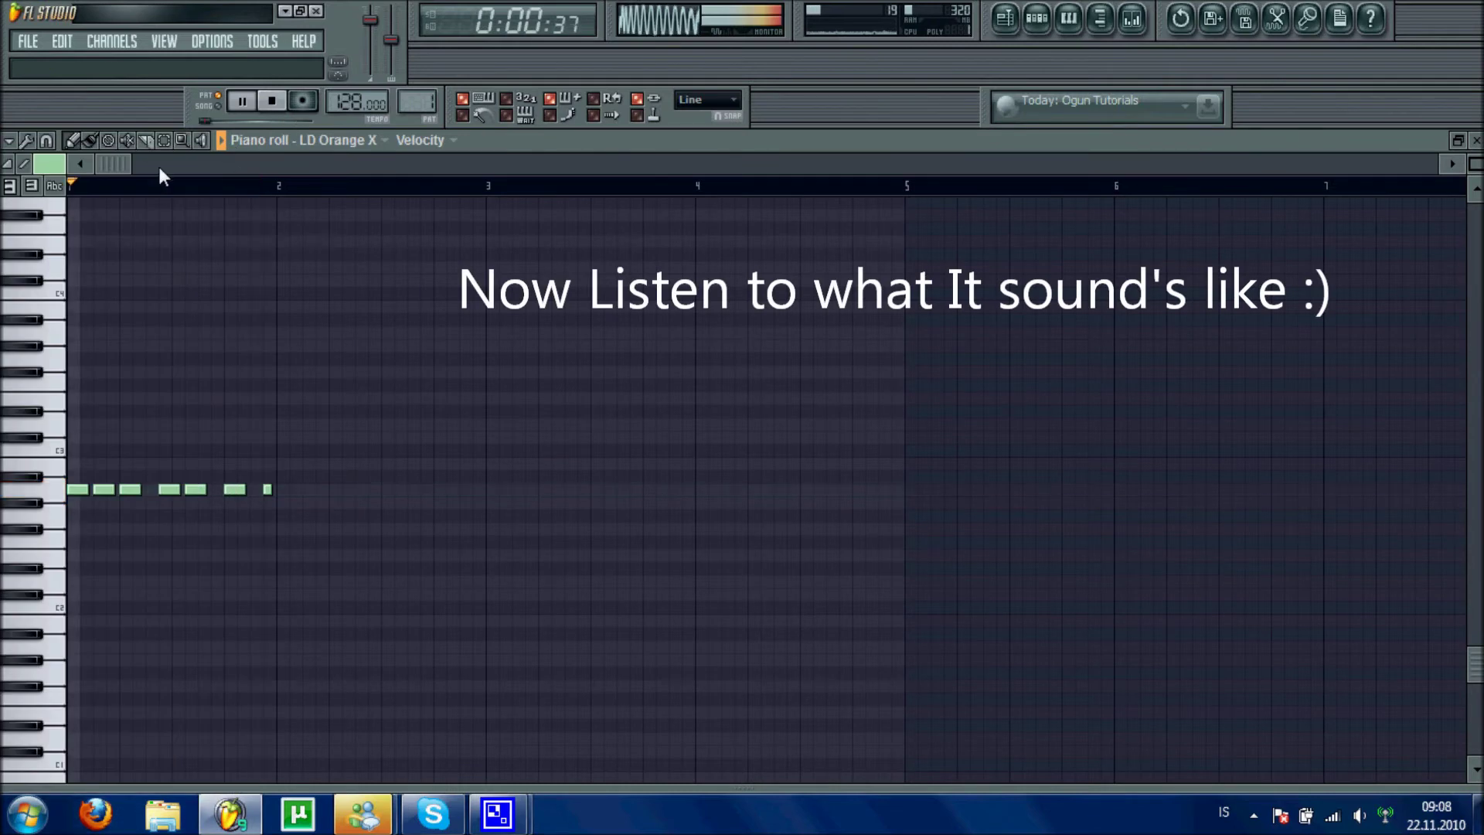
pyautogui.moveTo(119, 164)
pyautogui.mouseDown()
pyautogui.moveTo(309, 170)
pyautogui.moveTo(147, 152)
pyautogui.moveTo(450, 192)
pyautogui.moveTo(305, 180)
pyautogui.moveTo(85, 205)
pyautogui.mouseUp()
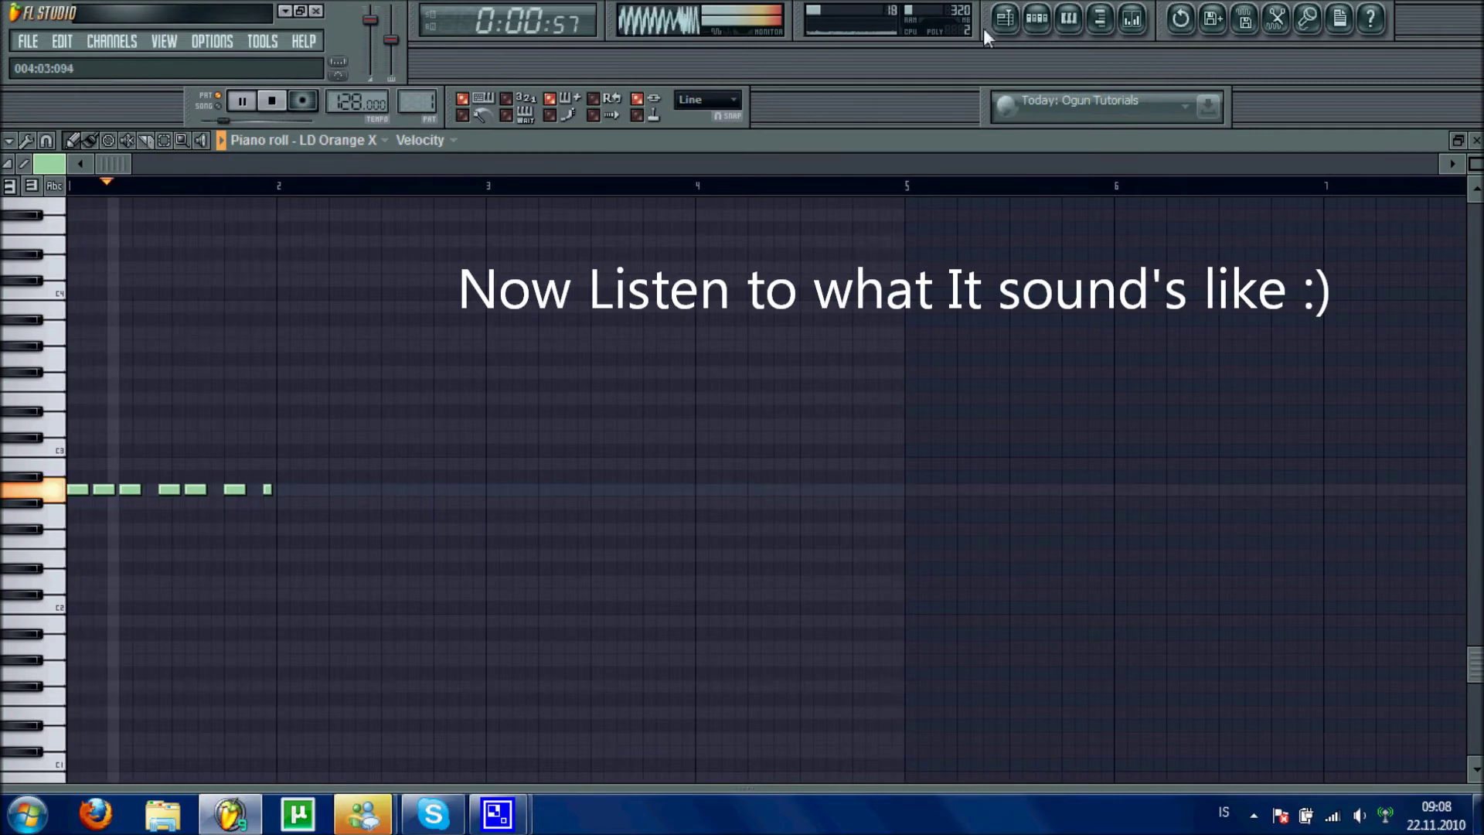
# In techno electro.flp, select Pattern 6 and view the Dirty Midget Synth melody in the piano roll.
pyautogui.click(1037, 17)
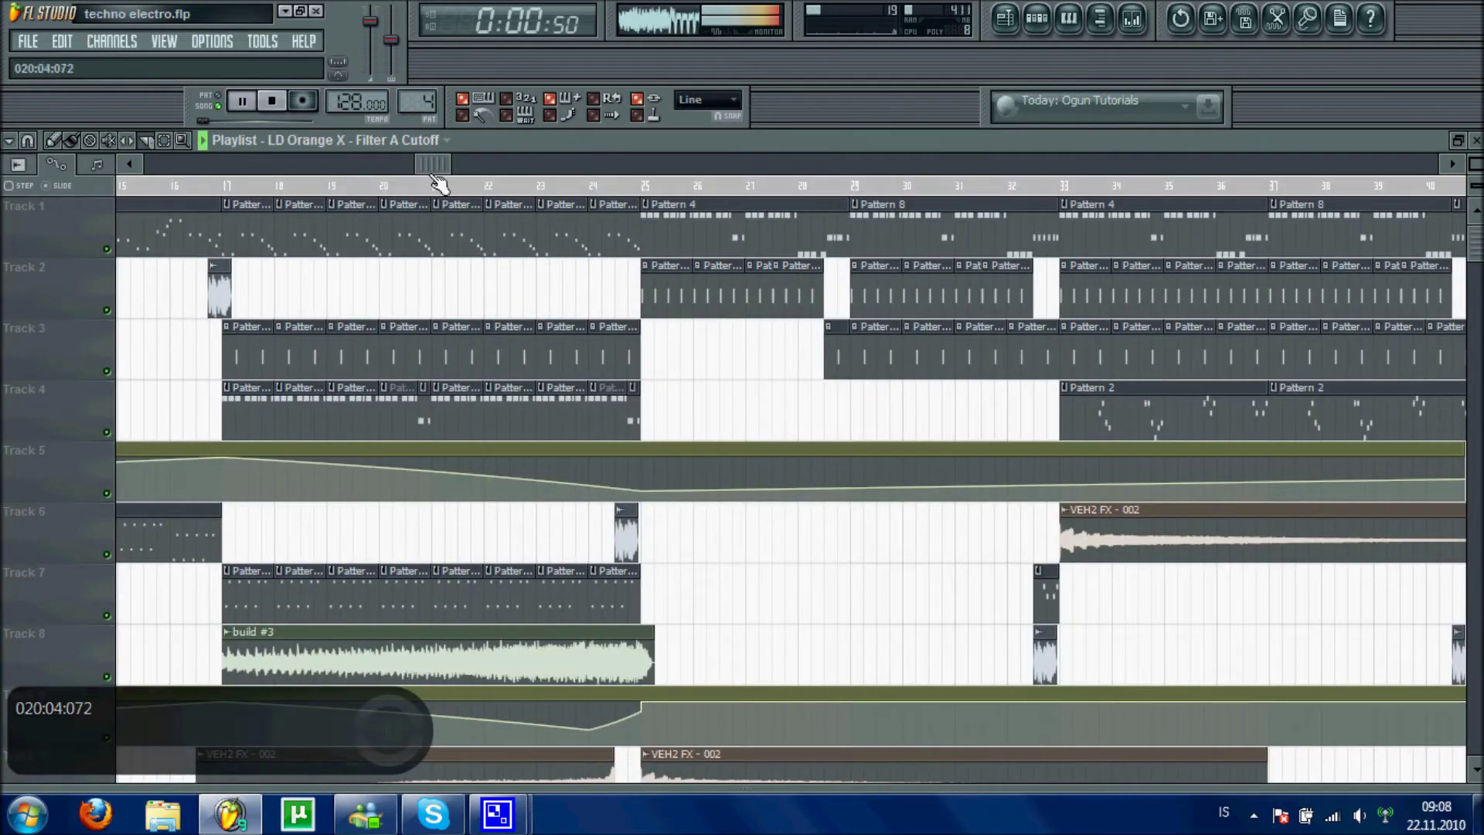
pyautogui.moveTo(431, 165); pyautogui.dragTo(97, 158)
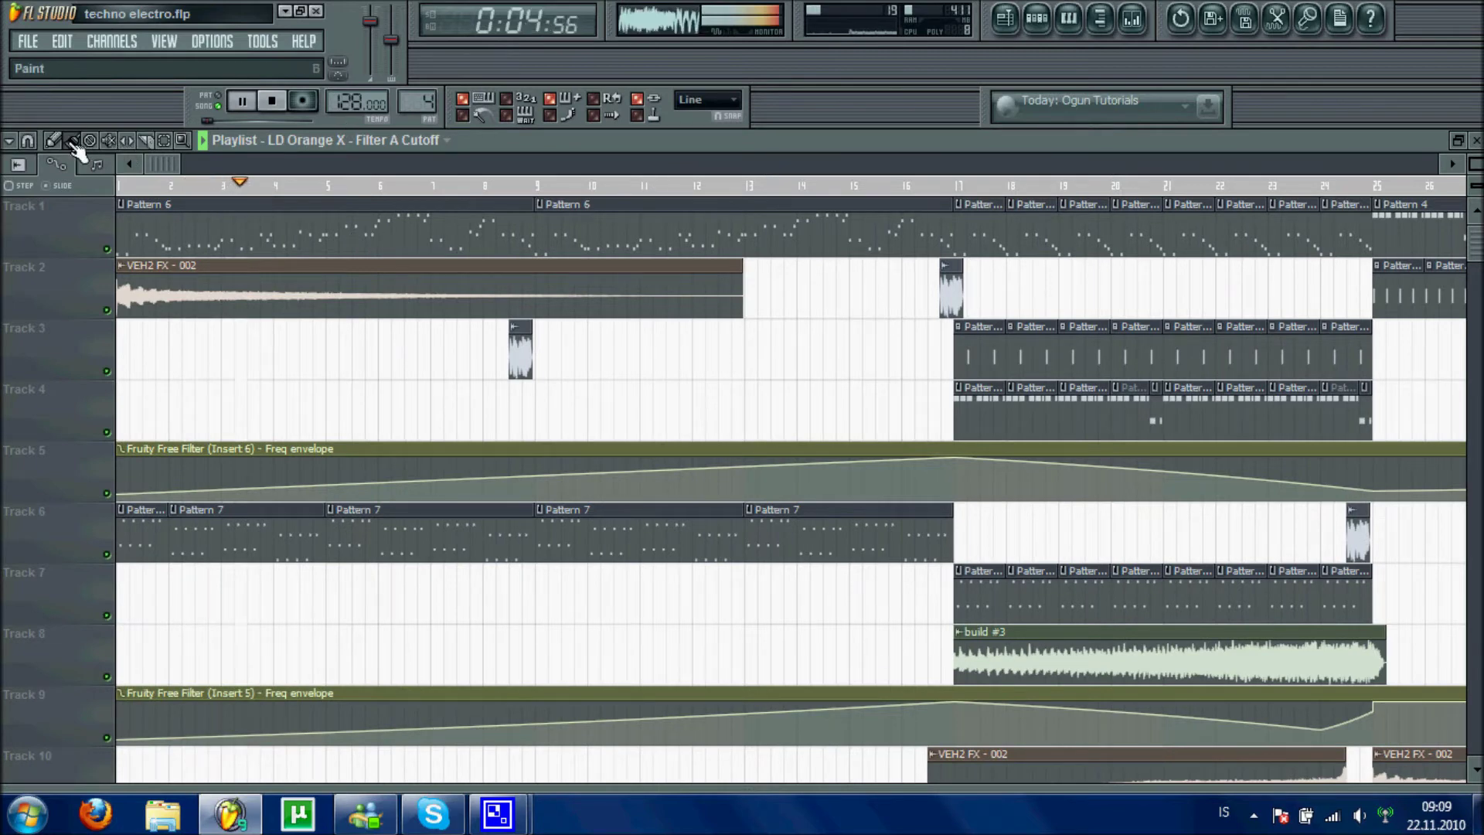
pyautogui.click(1038, 19)
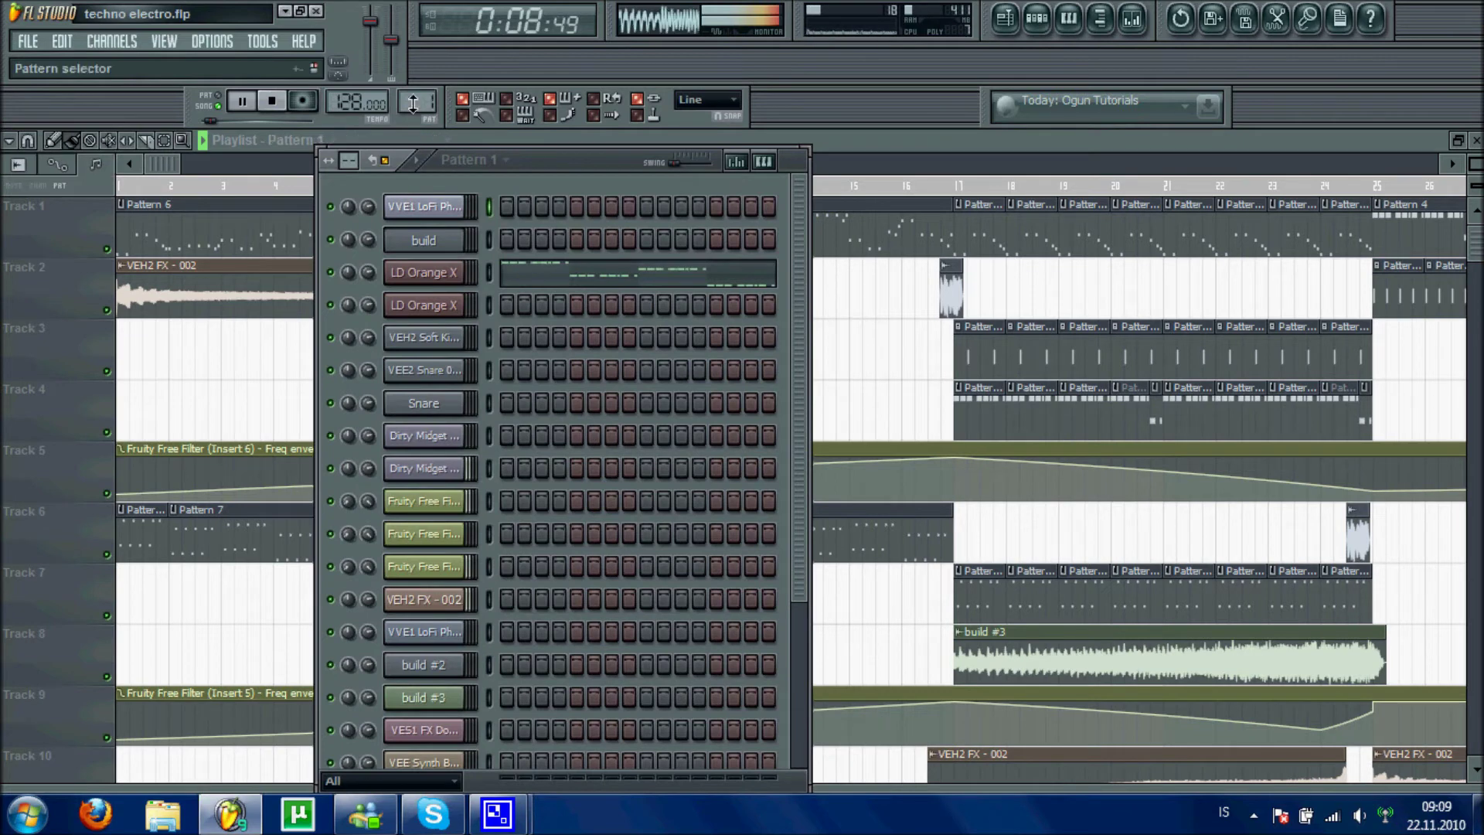
pyautogui.moveTo(416, 96); pyautogui.dragTo(421, 68)
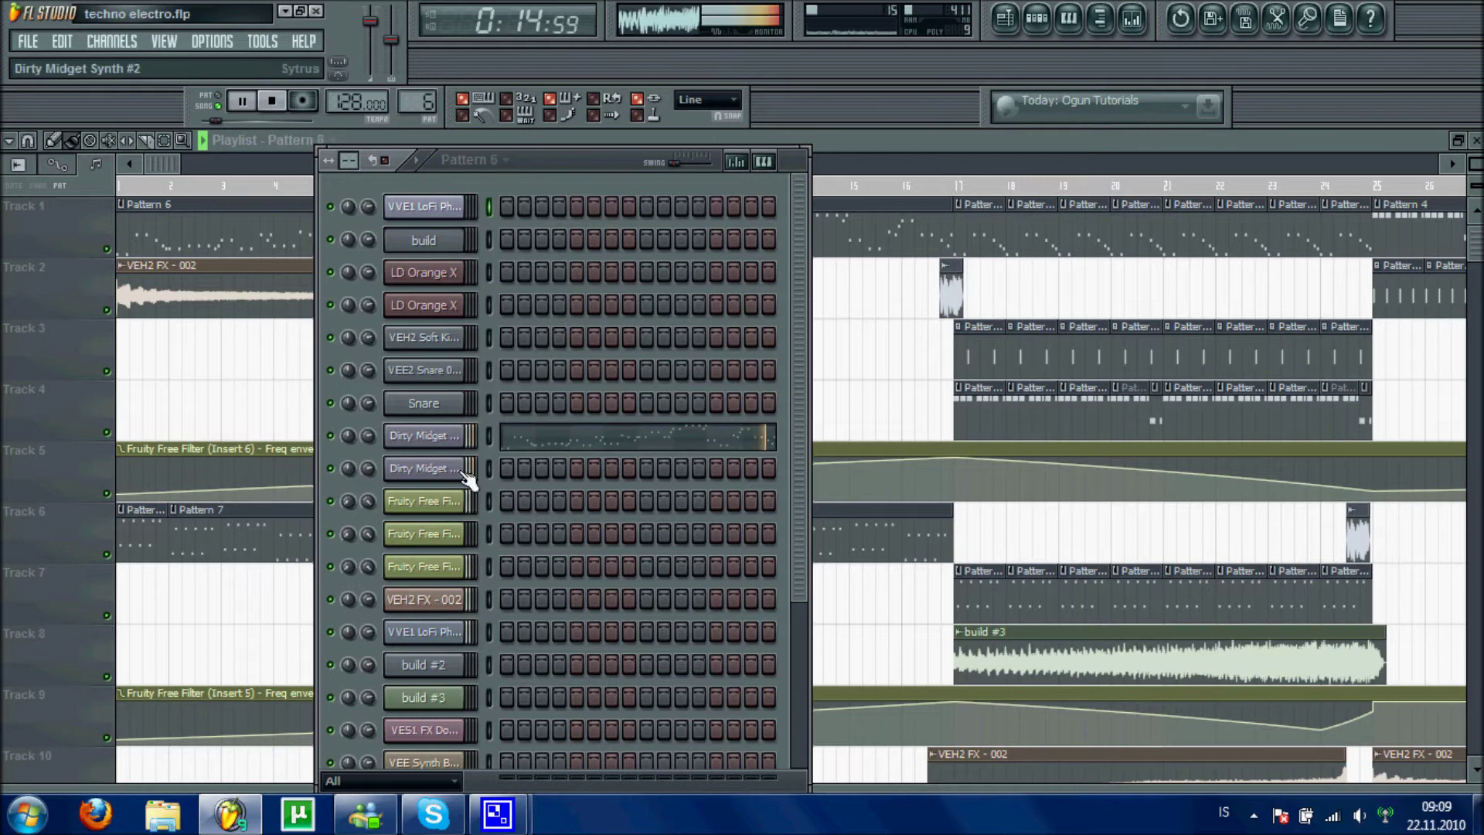
pyautogui.rightClick(458, 437)
pyautogui.click(475, 435)
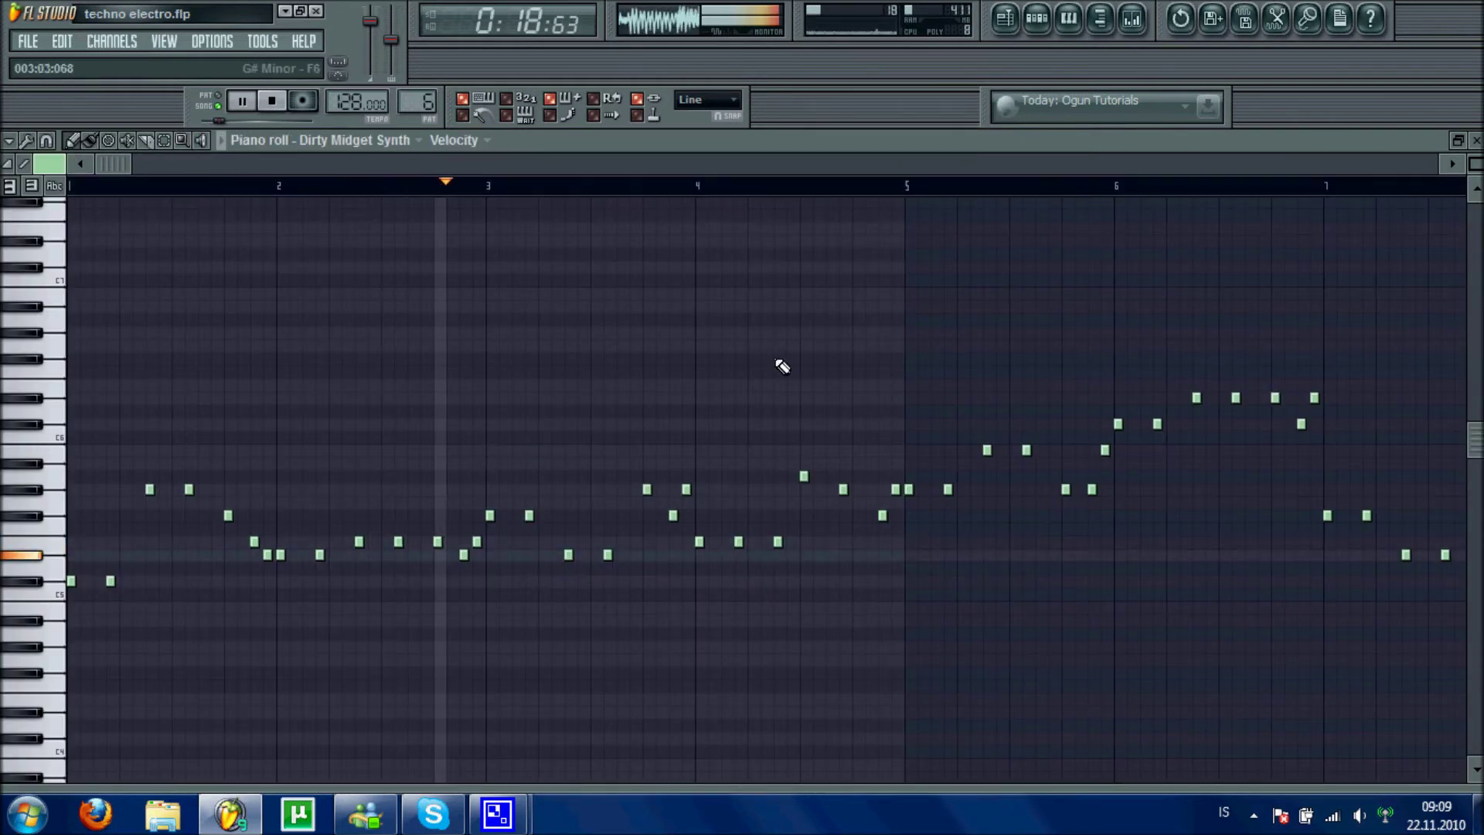
pyautogui.click(1475, 141)
# Select Pattern 7 and view the Dirty Midget Synth #2 notes in the piano roll, then return to the playlist.
pyautogui.scroll(-1, 427, 102)
pyautogui.rightClick(453, 462)
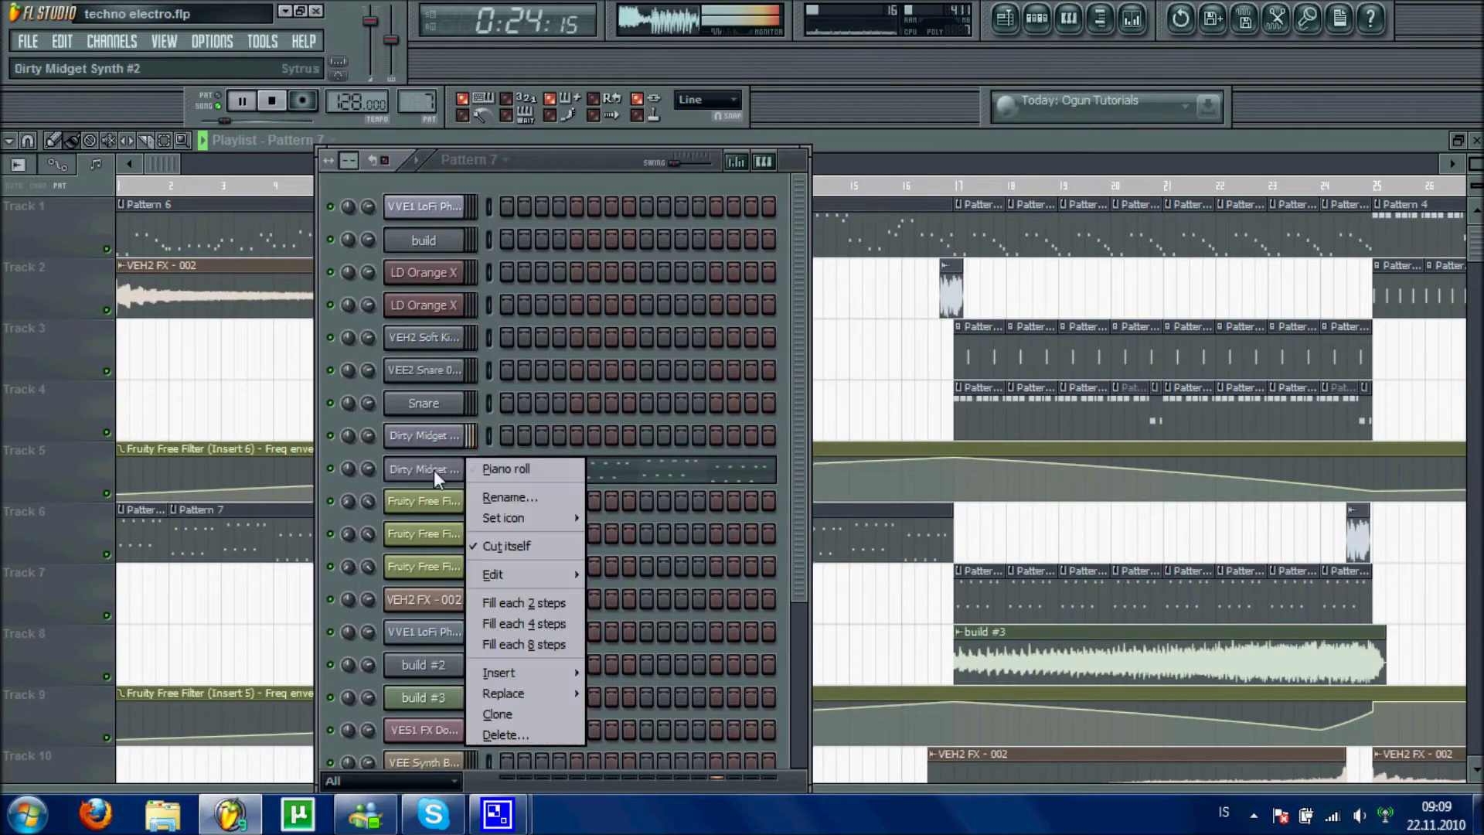
pyautogui.click(477, 468)
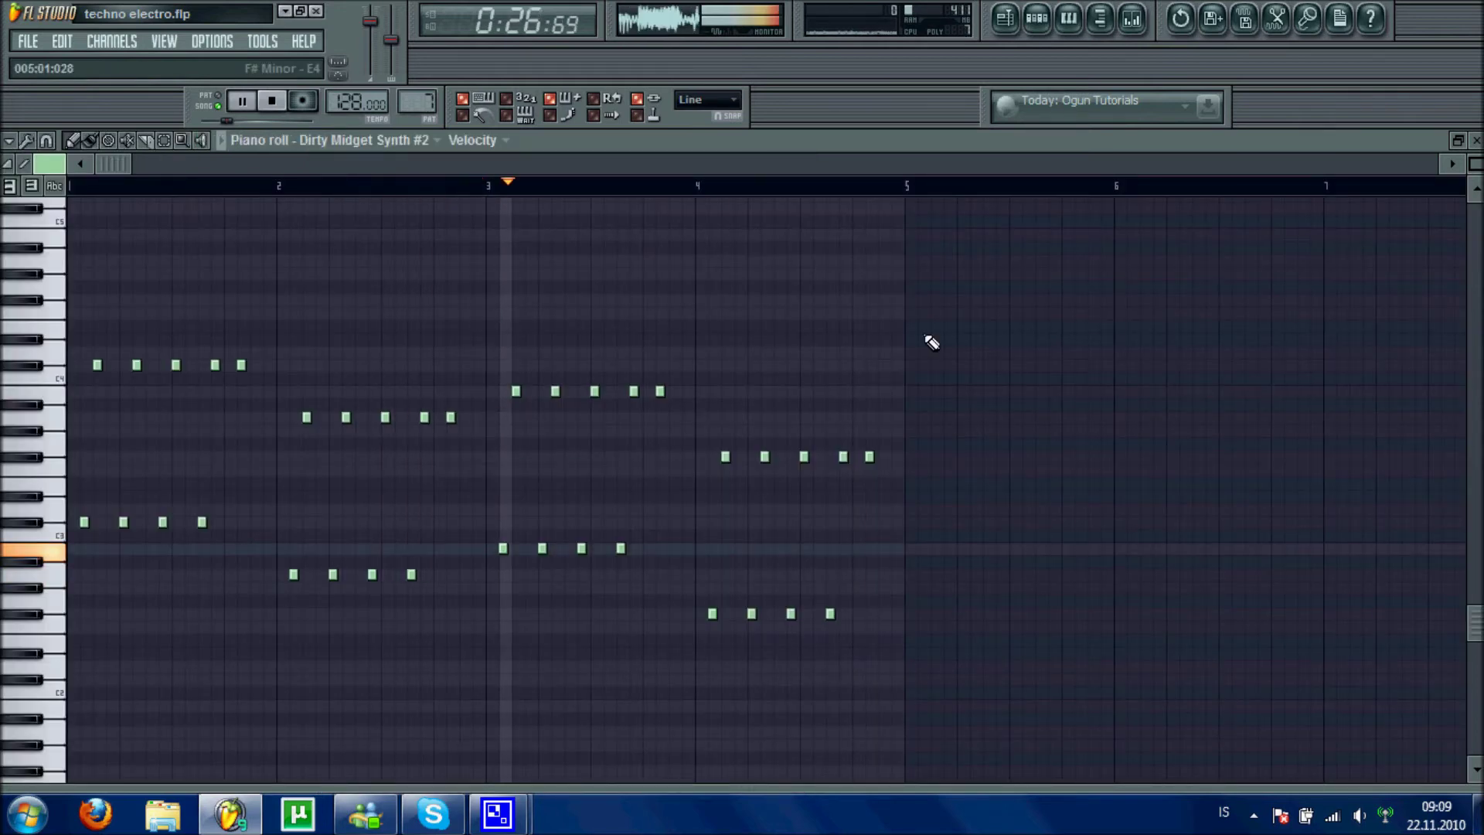
pyautogui.click(1474, 142)
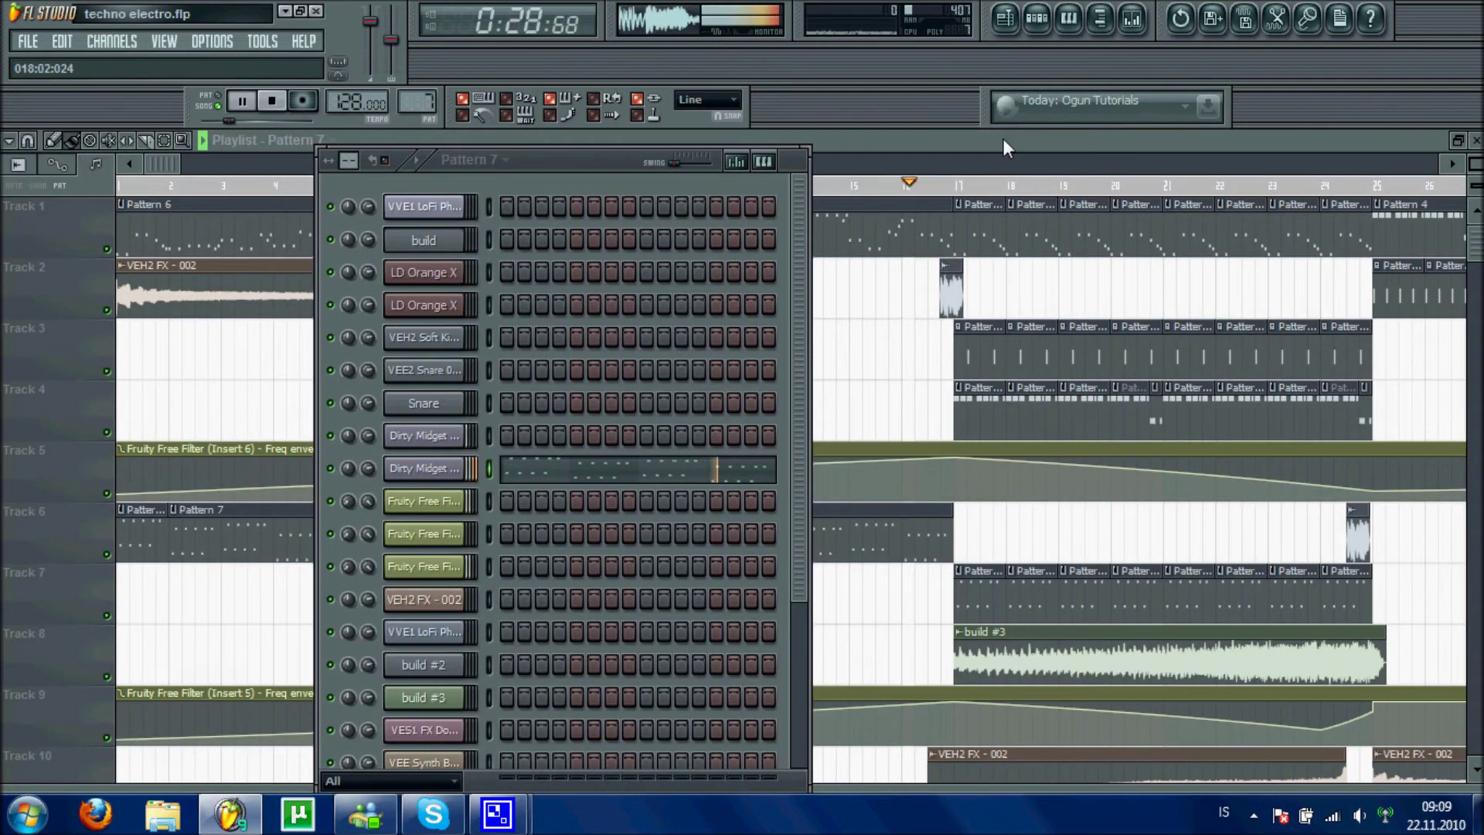
pyautogui.click(1004, 156)
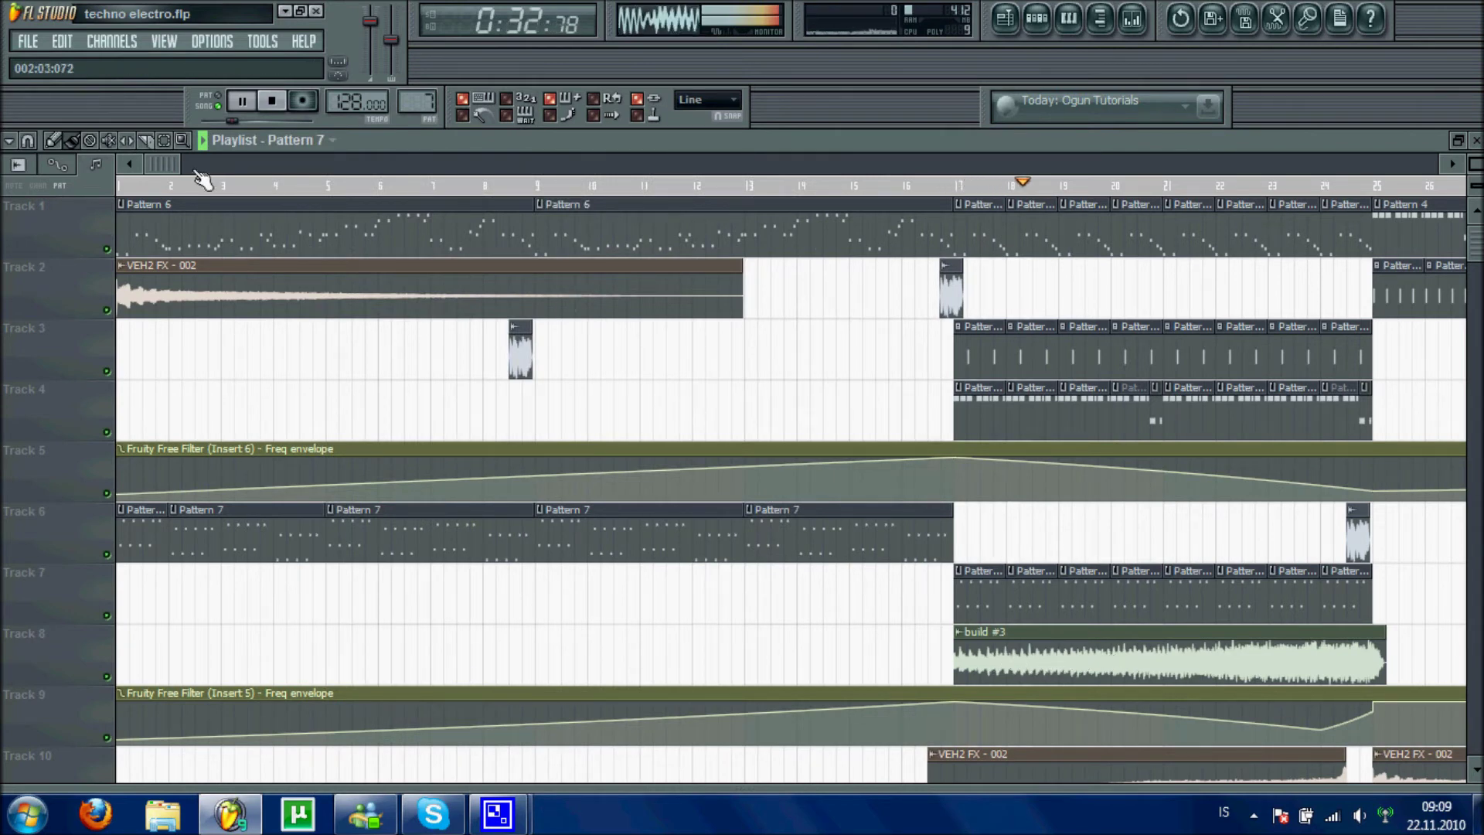
# Show the mixer, select Pattern 4 and open the LD Orange X piano roll to view its bassline.
pyautogui.moveTo(178, 167); pyautogui.dragTo(415, 165)
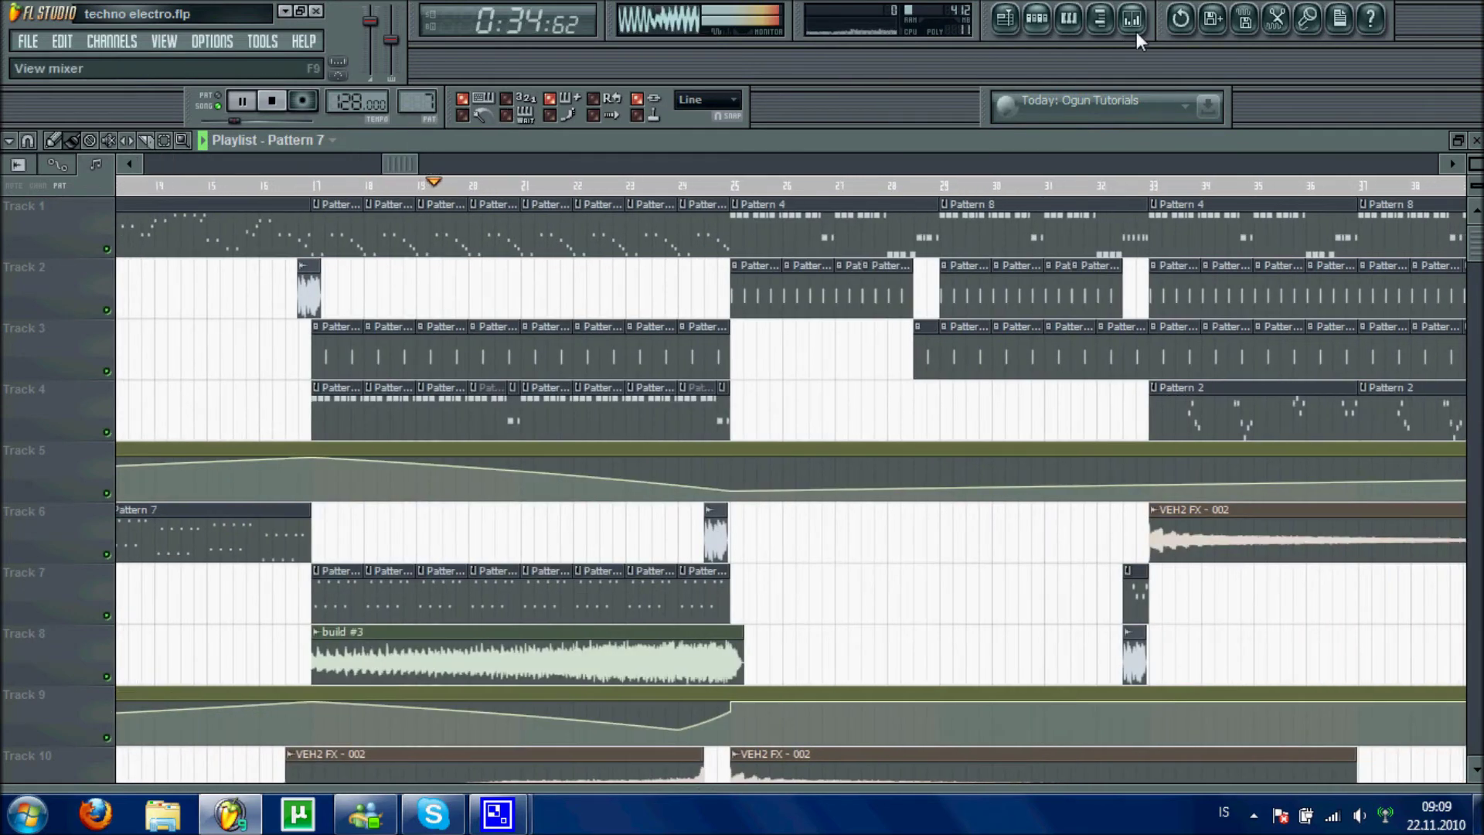
pyautogui.click(1134, 28)
pyautogui.click(1037, 18)
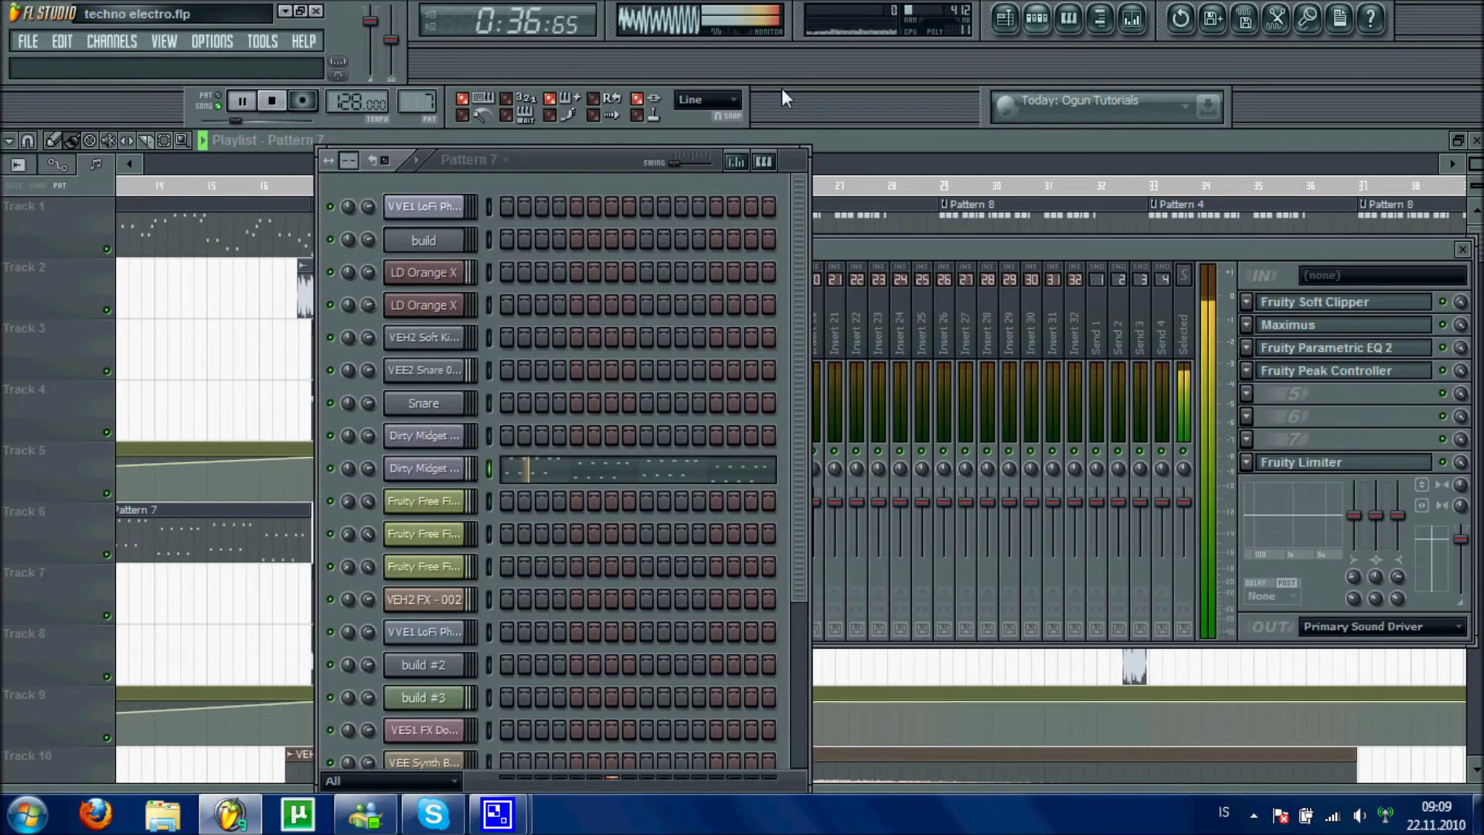
pyautogui.moveTo(423, 102); pyautogui.dragTo(424, 122)
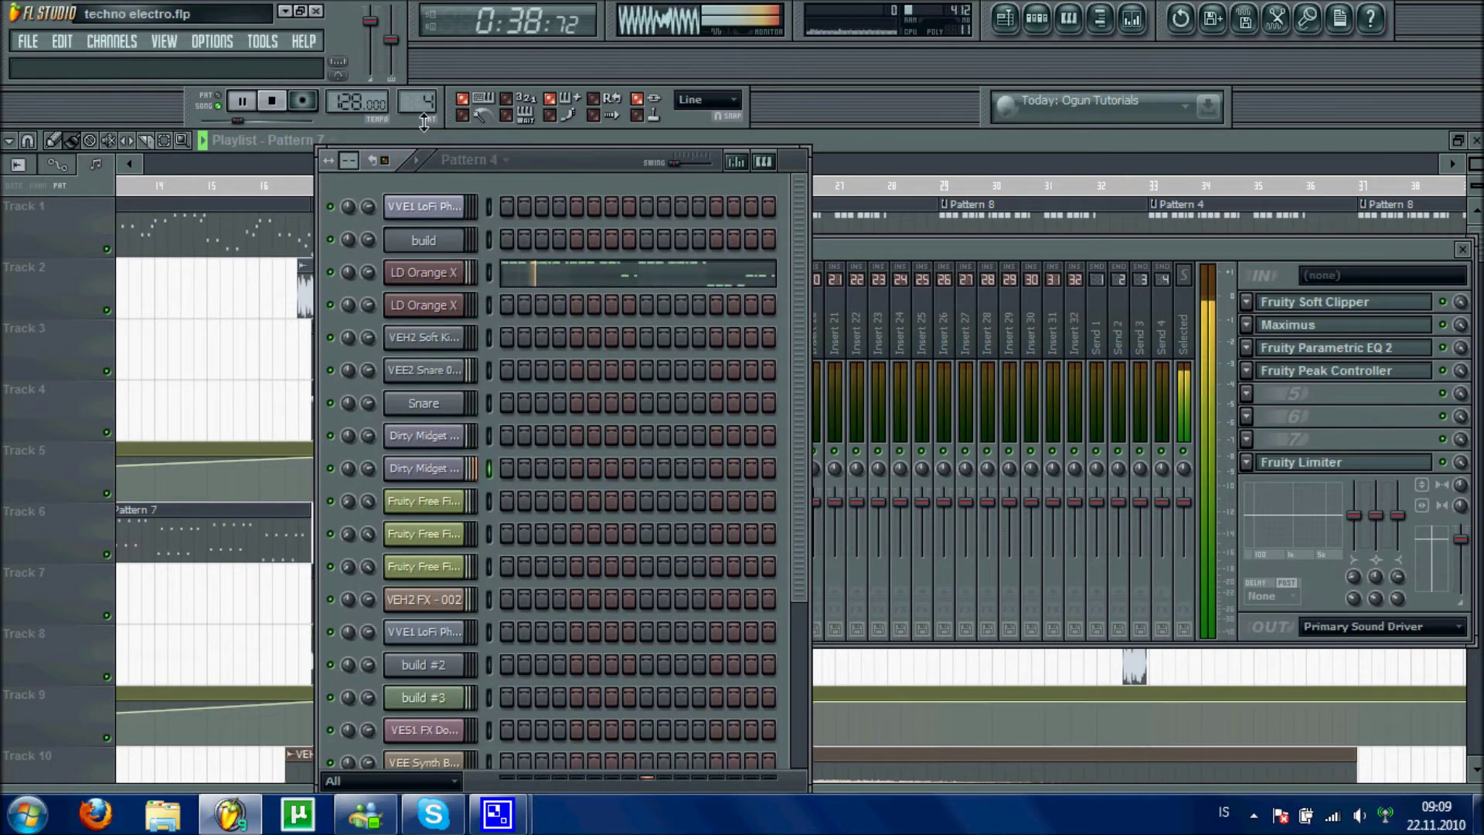
pyautogui.rightClick(457, 272)
pyautogui.click(481, 276)
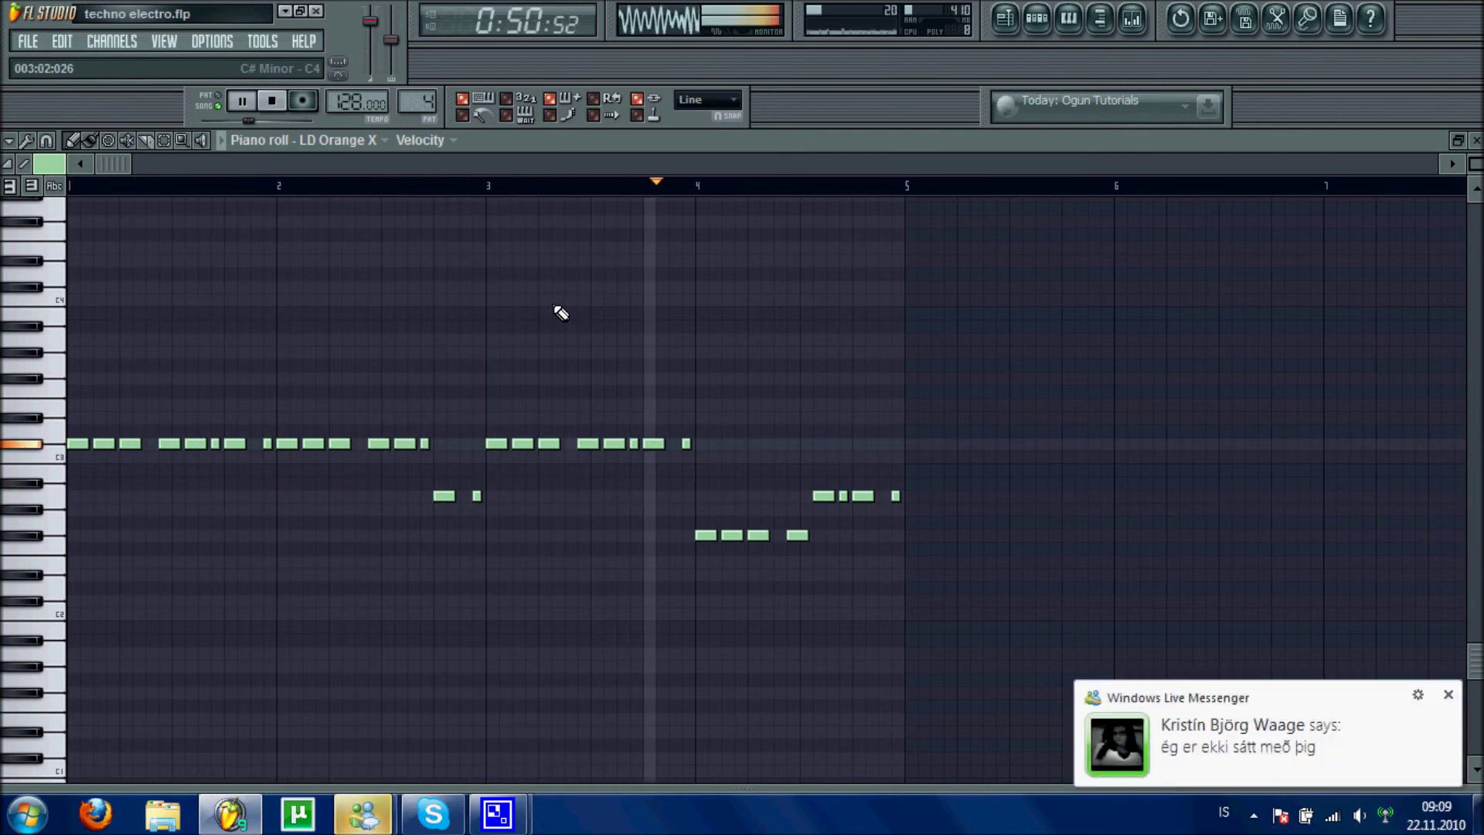
# Return to the playlist and examine the arrangement from bar 21 onward, including the automation clips on Tracks 9 to 13.
pyautogui.press('F5')
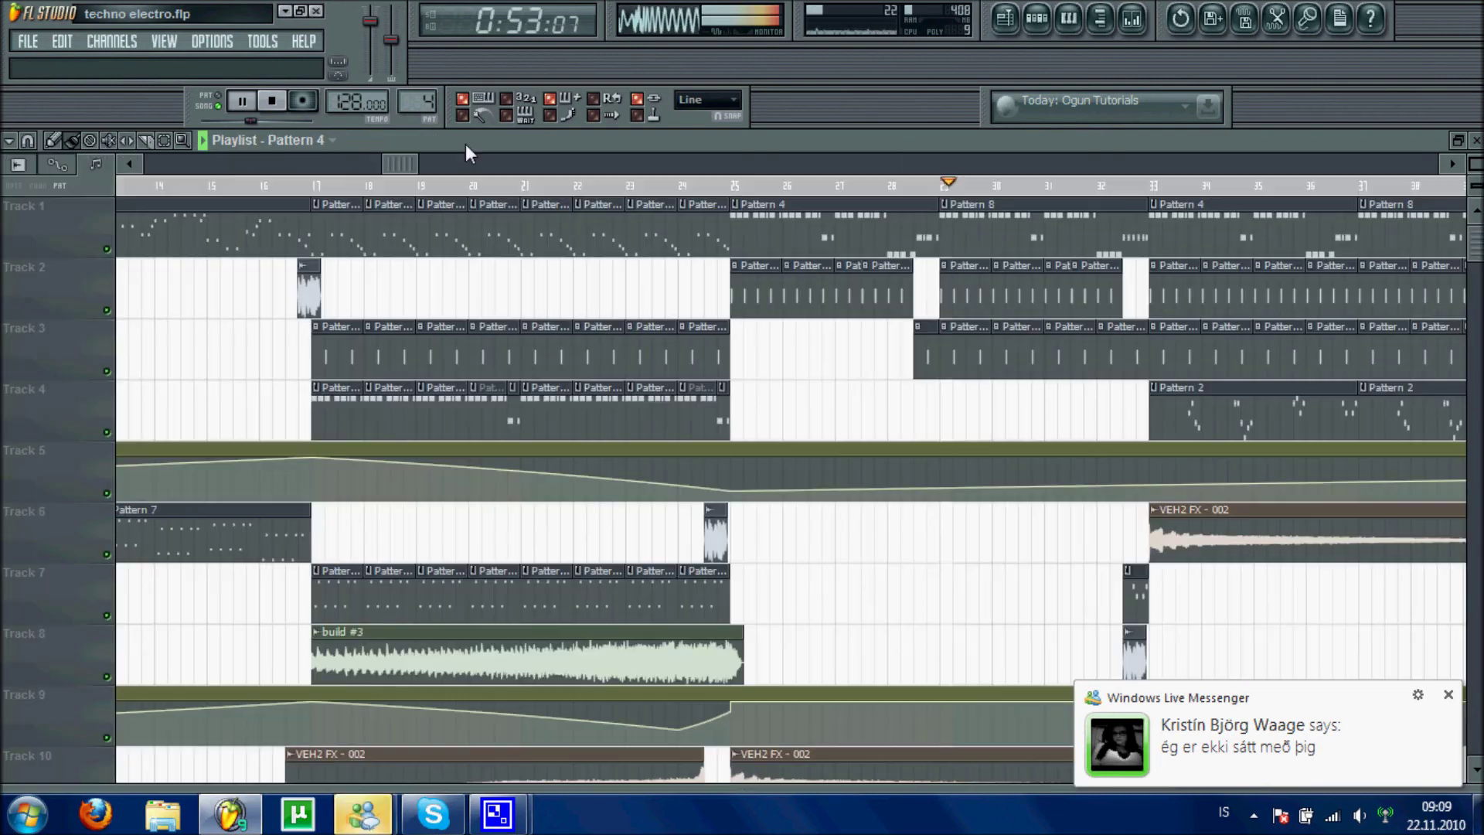
pyautogui.moveTo(401, 165); pyautogui.dragTo(558, 165)
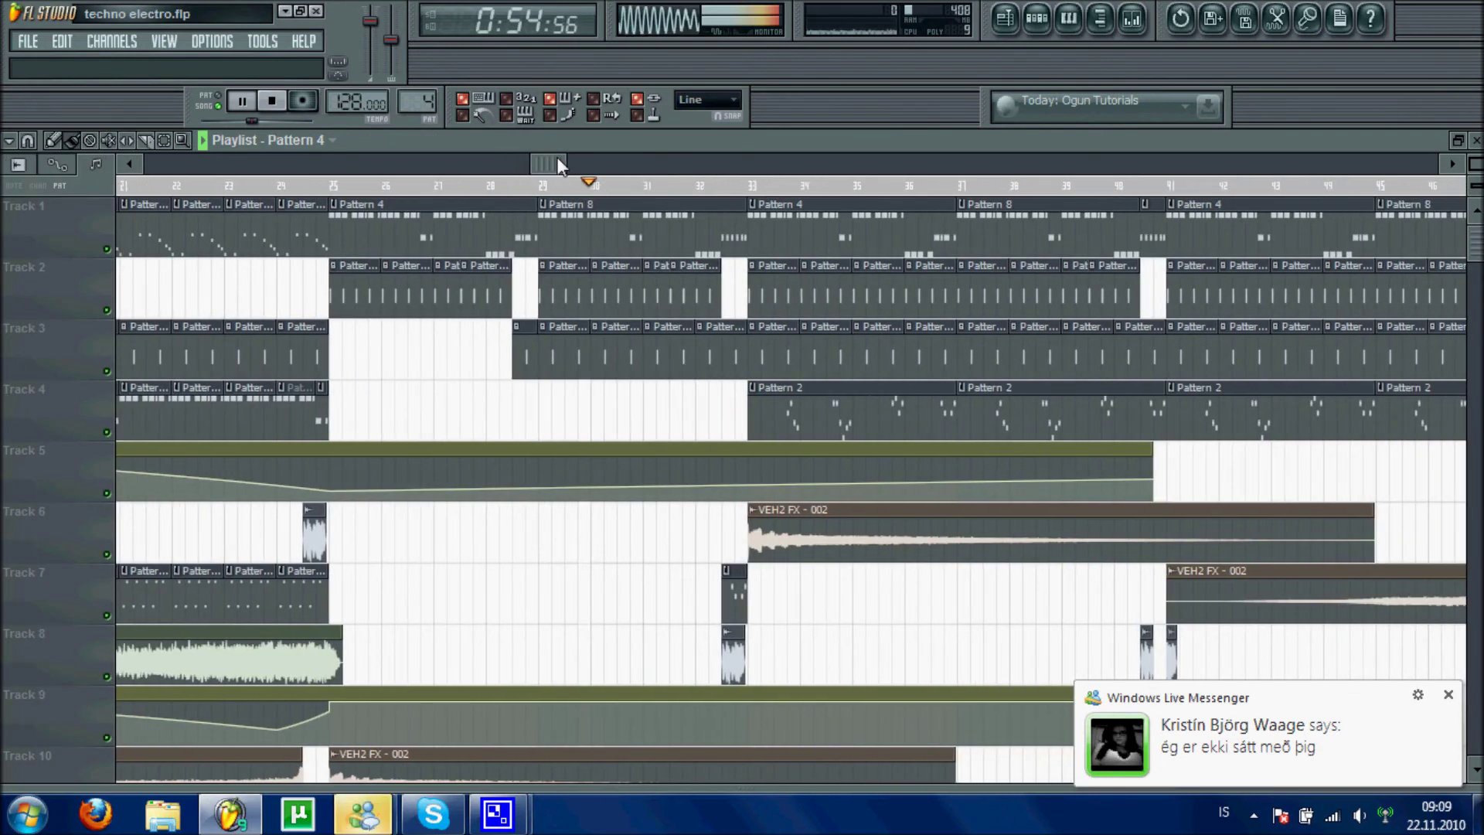
pyautogui.scroll(-6, 615, 255)
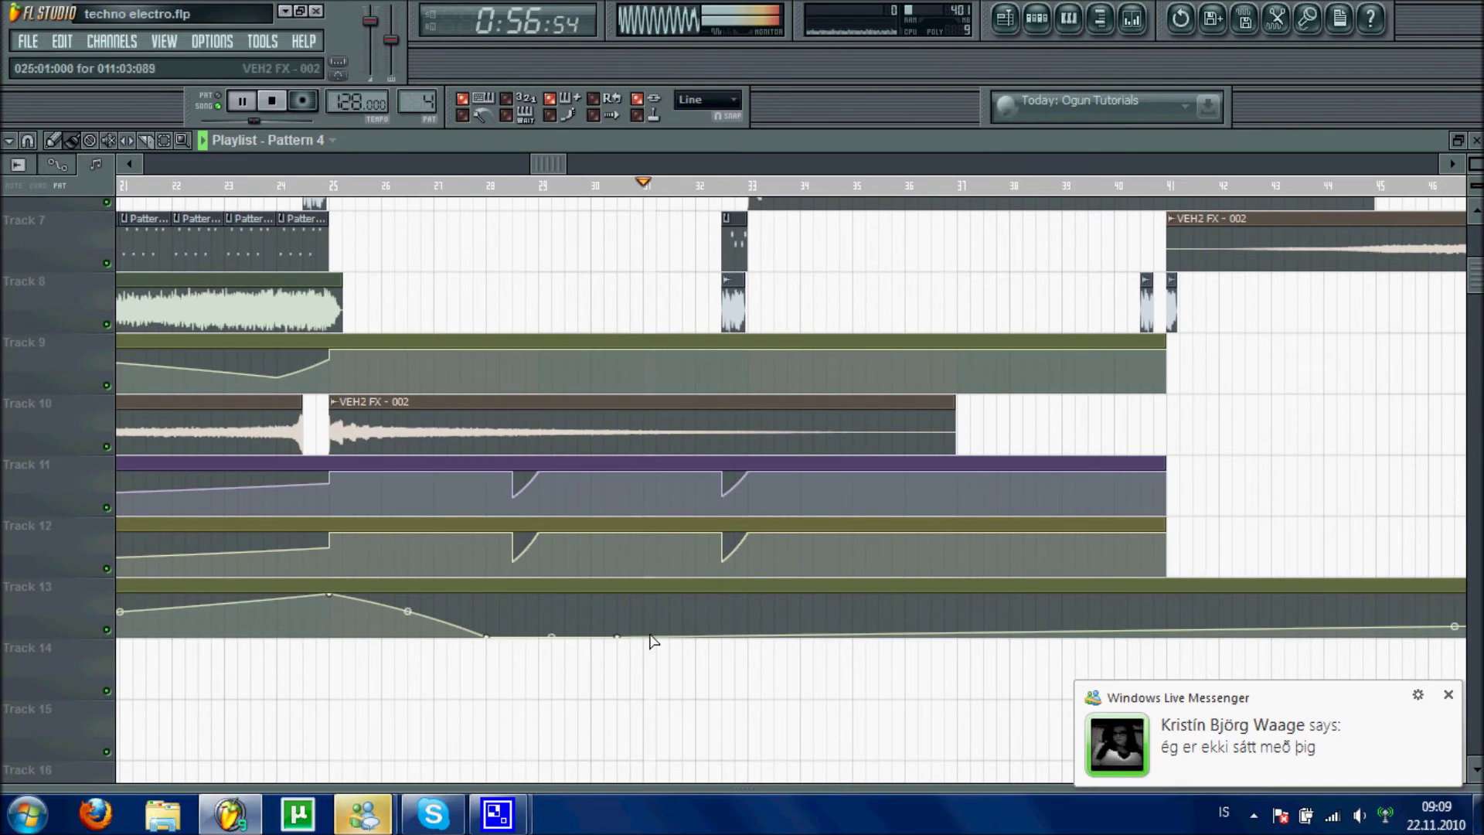
# Select Pattern 2 and view the second LD Orange X channel's melody in the piano roll.
pyautogui.scroll(6, 663, 603)
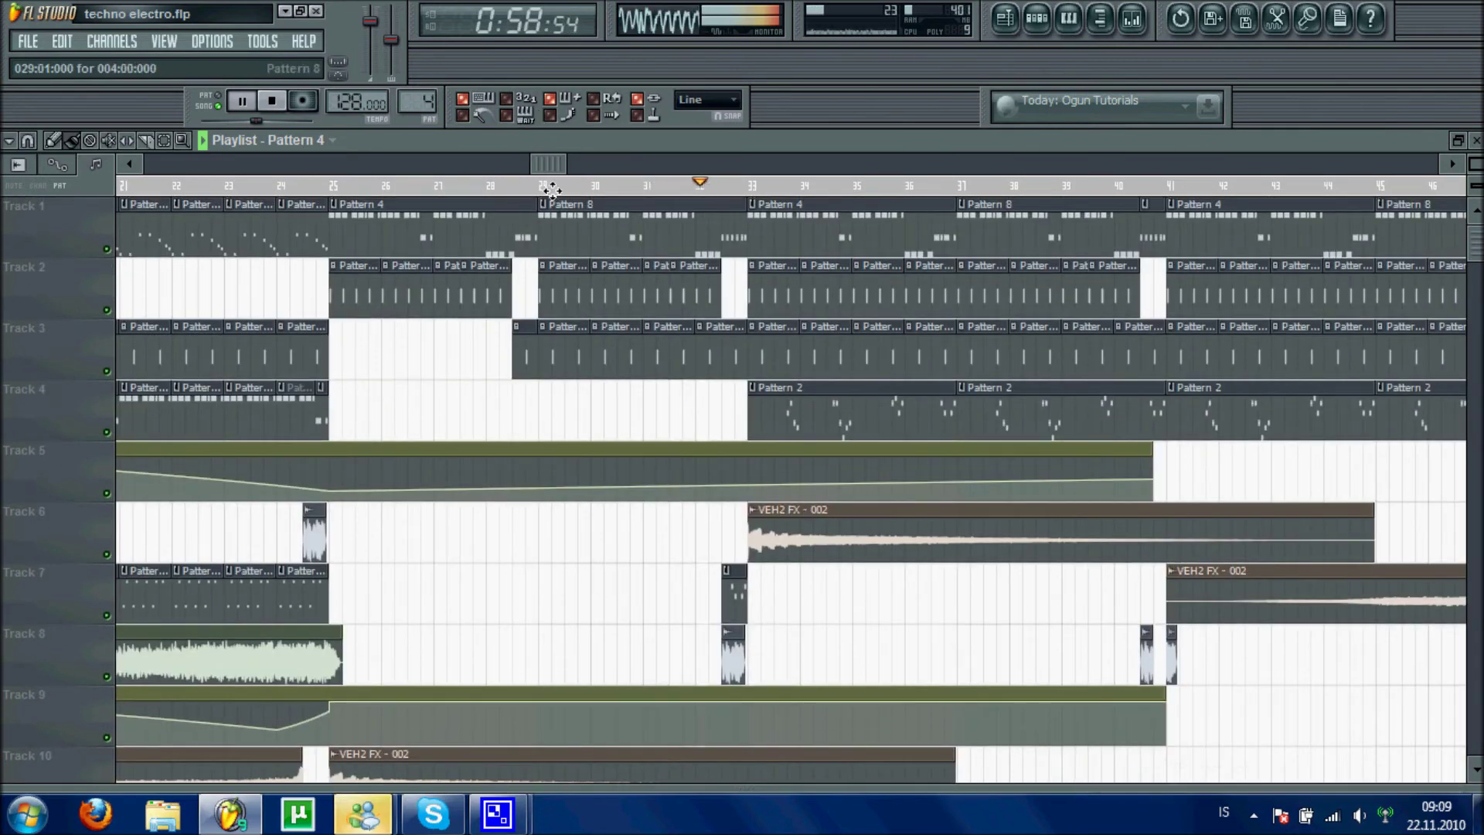
pyautogui.moveTo(553, 165); pyautogui.dragTo(656, 151)
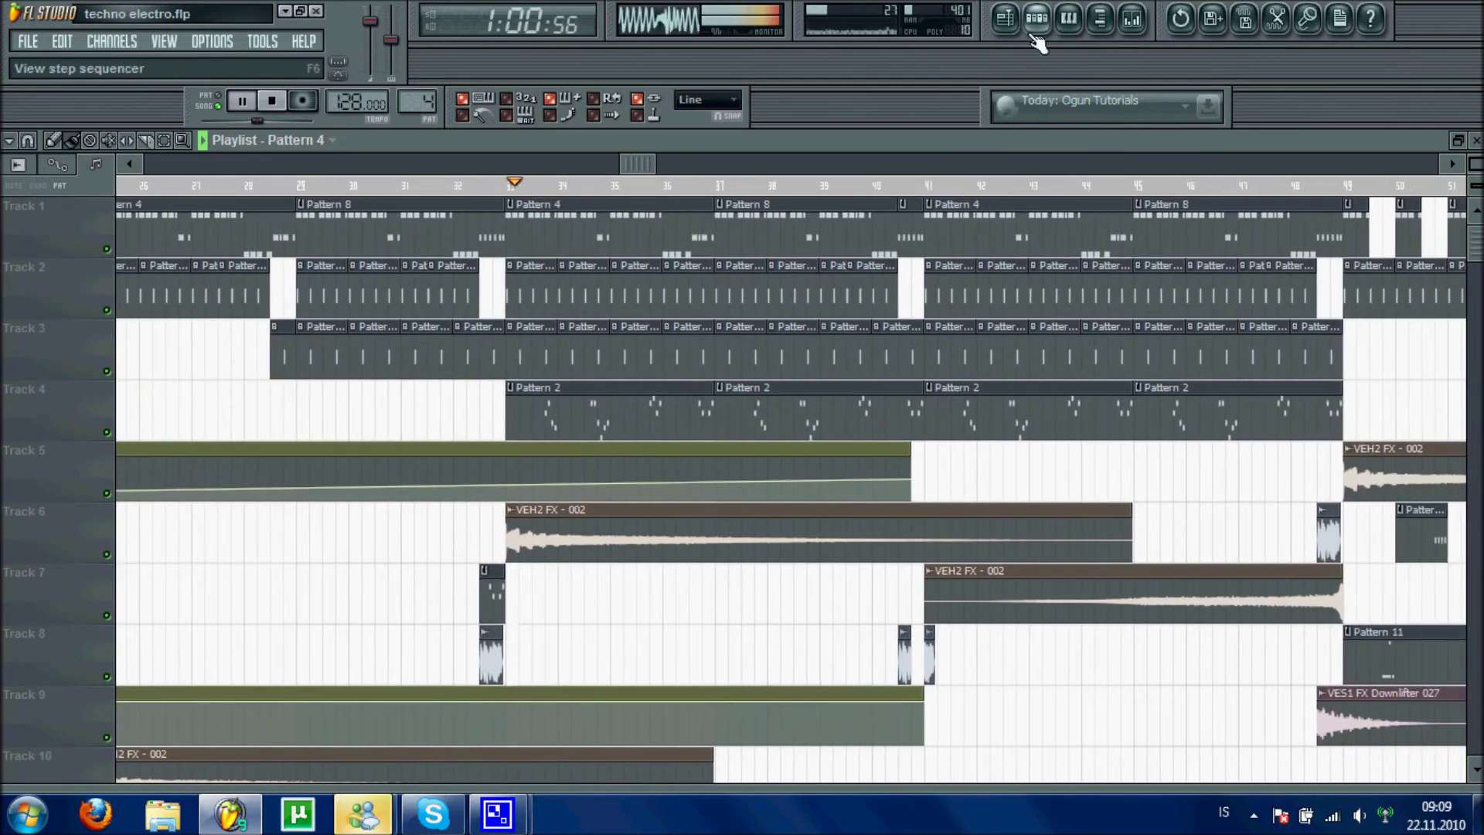
pyautogui.click(1040, 20)
pyautogui.moveTo(417, 101)
pyautogui.mouseDown()
pyautogui.moveTo(422, 27)
pyautogui.moveTo(426, 804)
pyautogui.moveTo(428, 15)
pyautogui.moveTo(431, 121)
pyautogui.mouseUp()
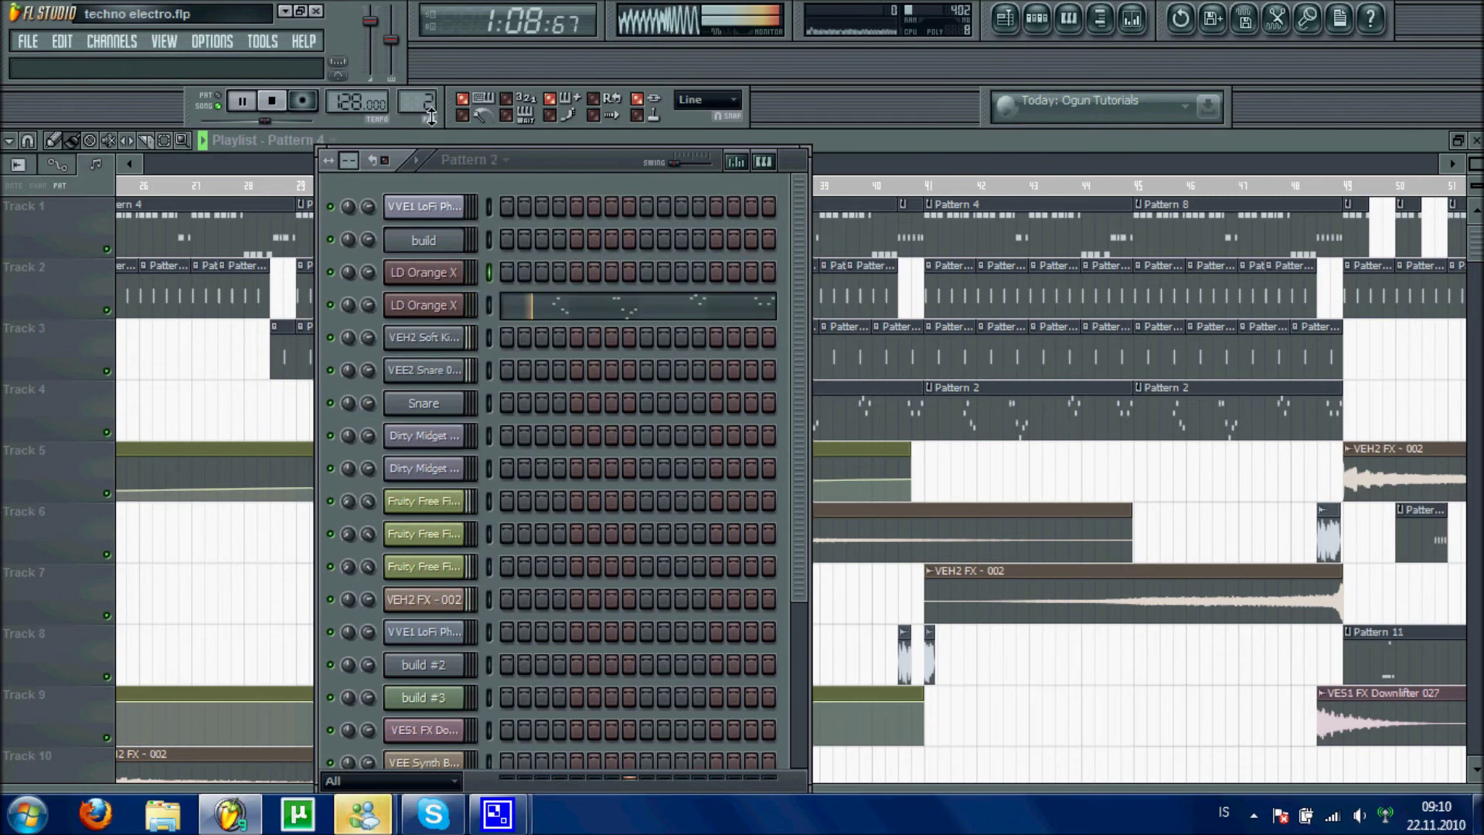
pyautogui.rightClick(434, 306)
pyautogui.click(471, 304)
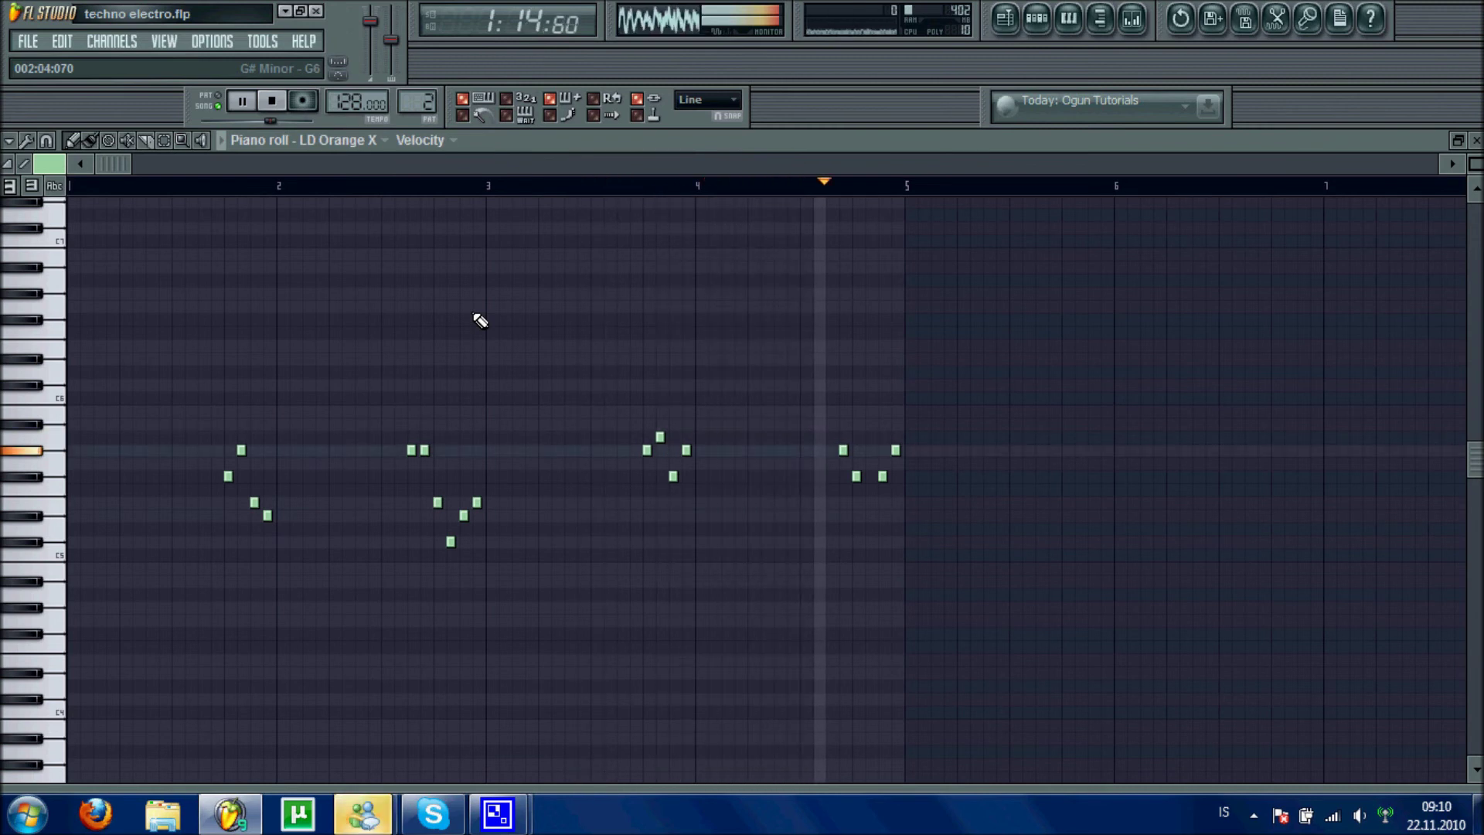
pyautogui.click(1477, 141)
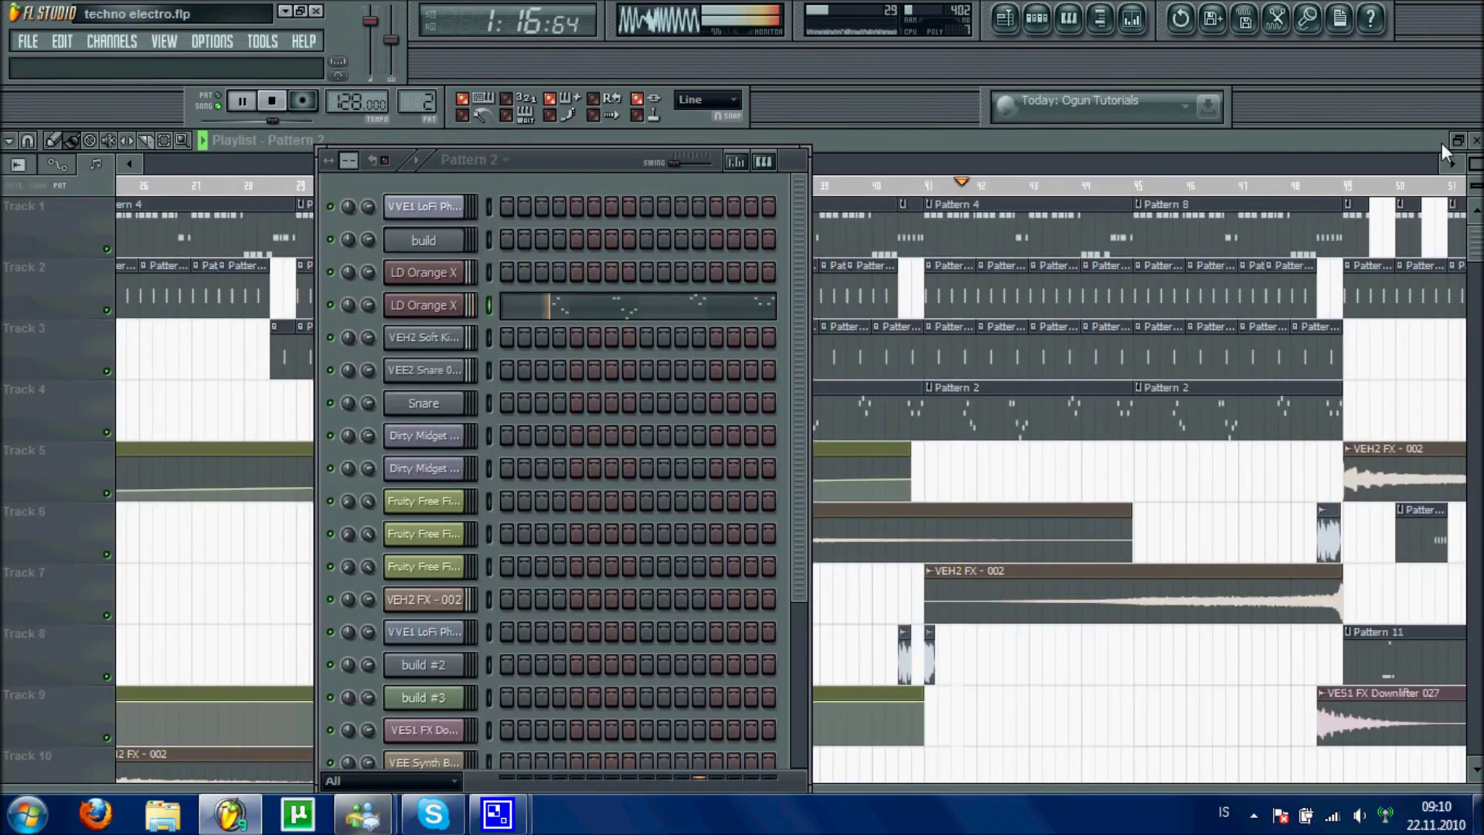
# Return to the playlist and examine the arrangement on all tracks from bar 36 to bar 60.
pyautogui.click(1440, 145)
pyautogui.moveTo(650, 150); pyautogui.dragTo(824, 154)
pyautogui.scroll(-5, 828, 306)
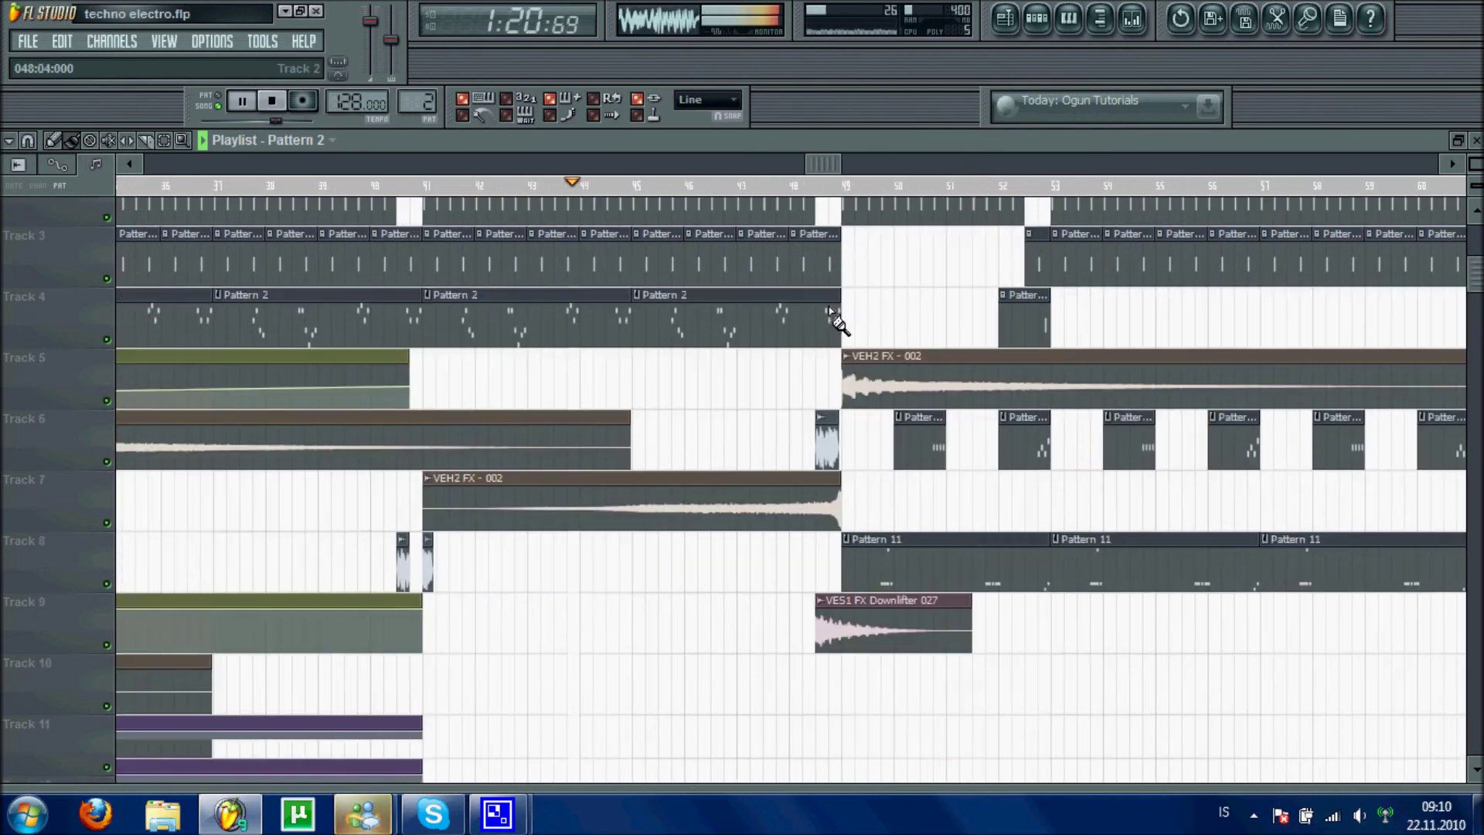
pyautogui.scroll(5, 828, 306)
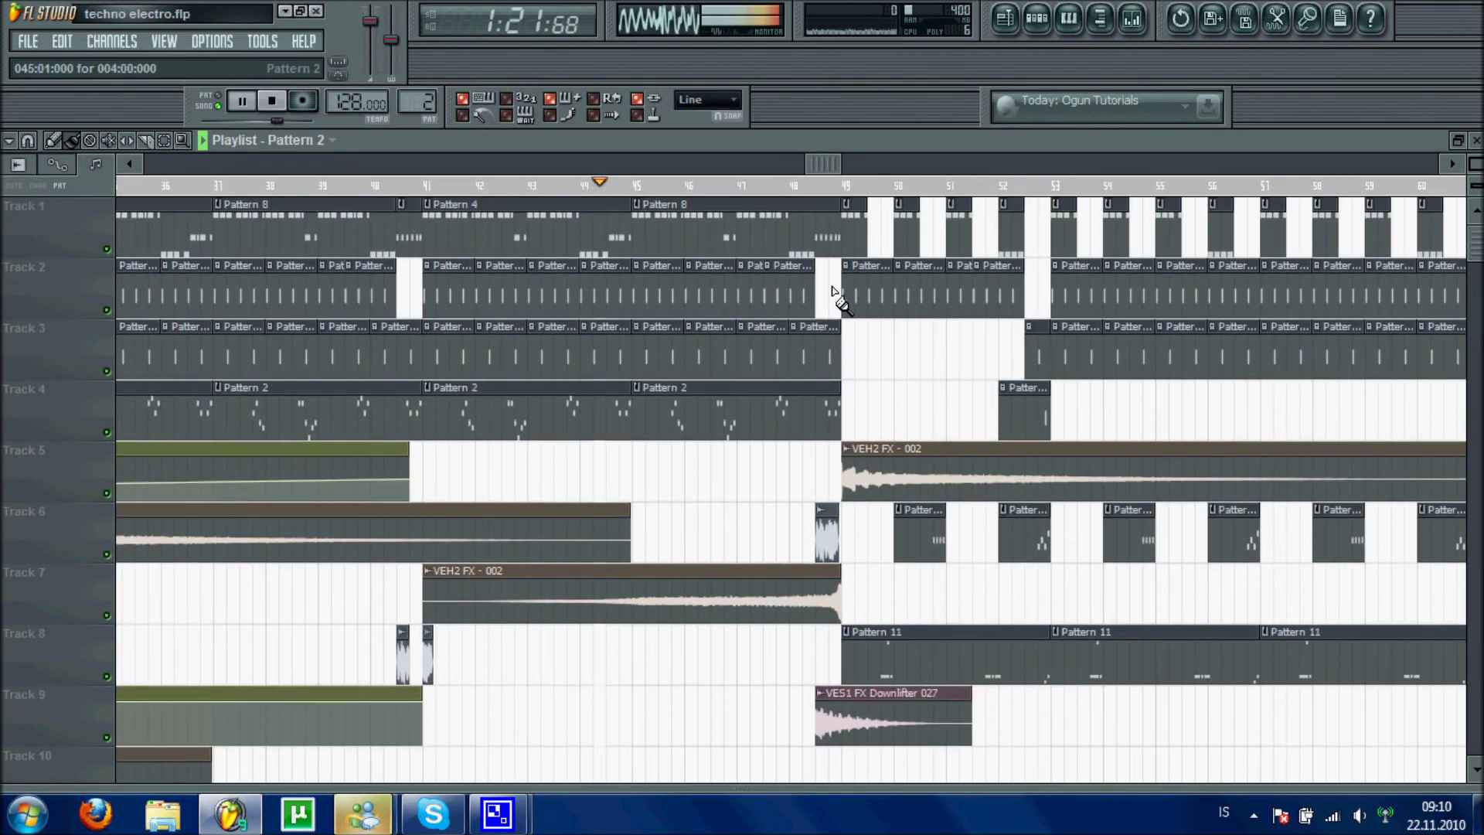
# View the second LD Orange X channel's Sylenth1 settings and return to the step sequencer.
pyautogui.click(1045, 27)
pyautogui.click(443, 319)
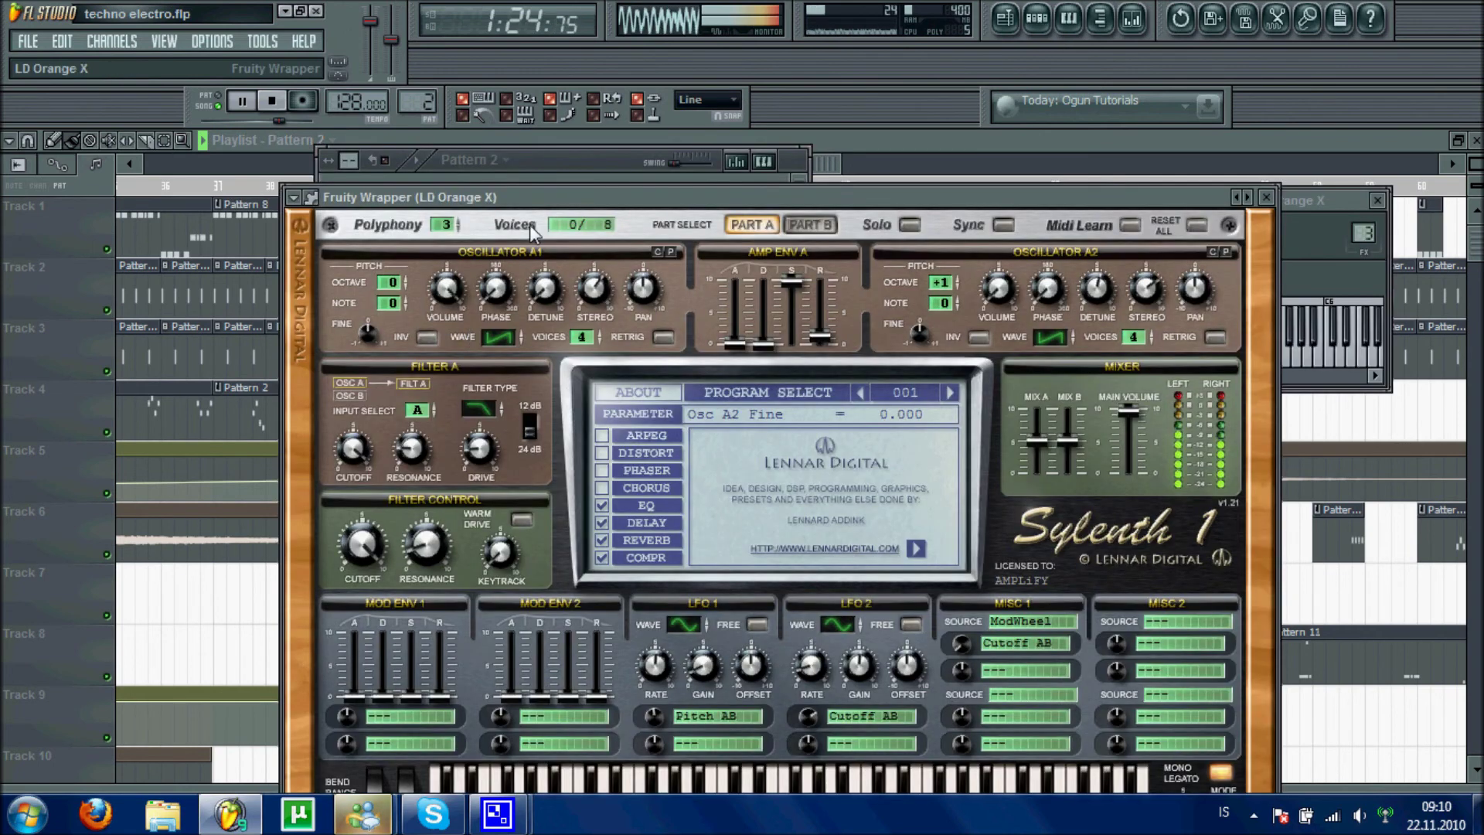
pyautogui.click(559, 160)
# View the channel settings of the VVE1 LoFi Phrases 036, build #2 and VEH2 FX - 002 samples.
pyautogui.scroll(-6, 507, 391)
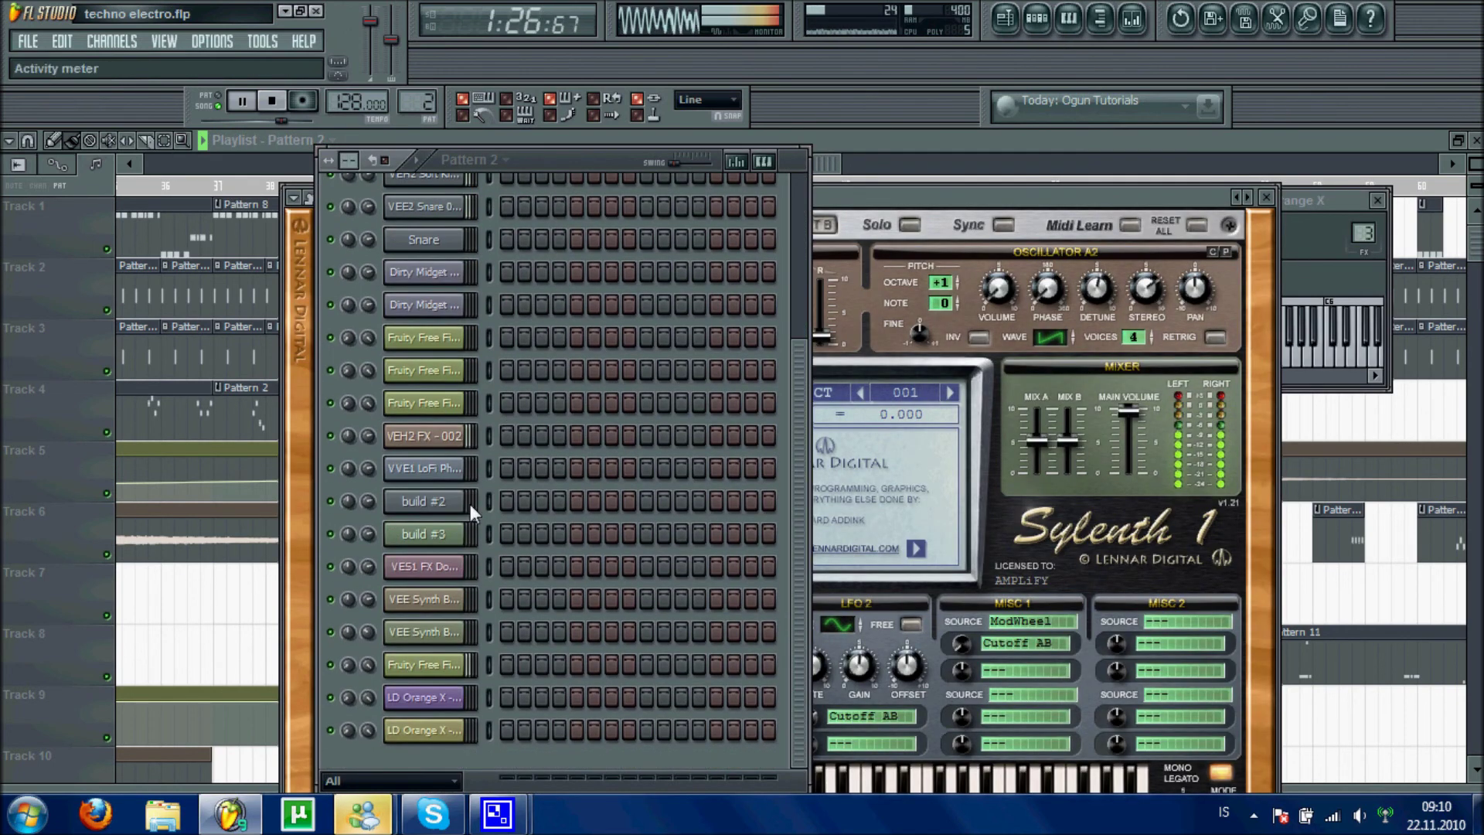
pyautogui.click(447, 471)
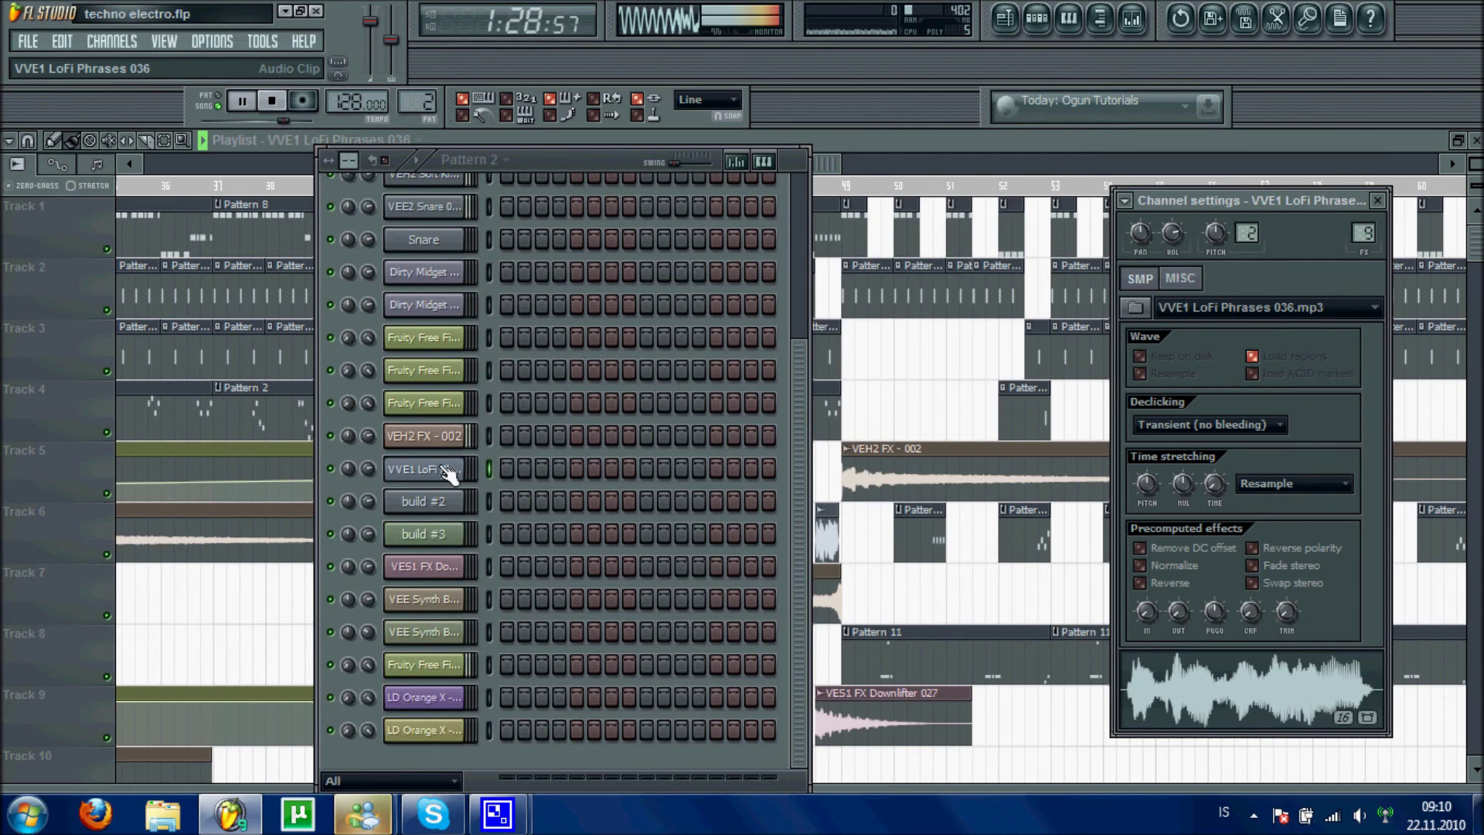
pyautogui.click(447, 501)
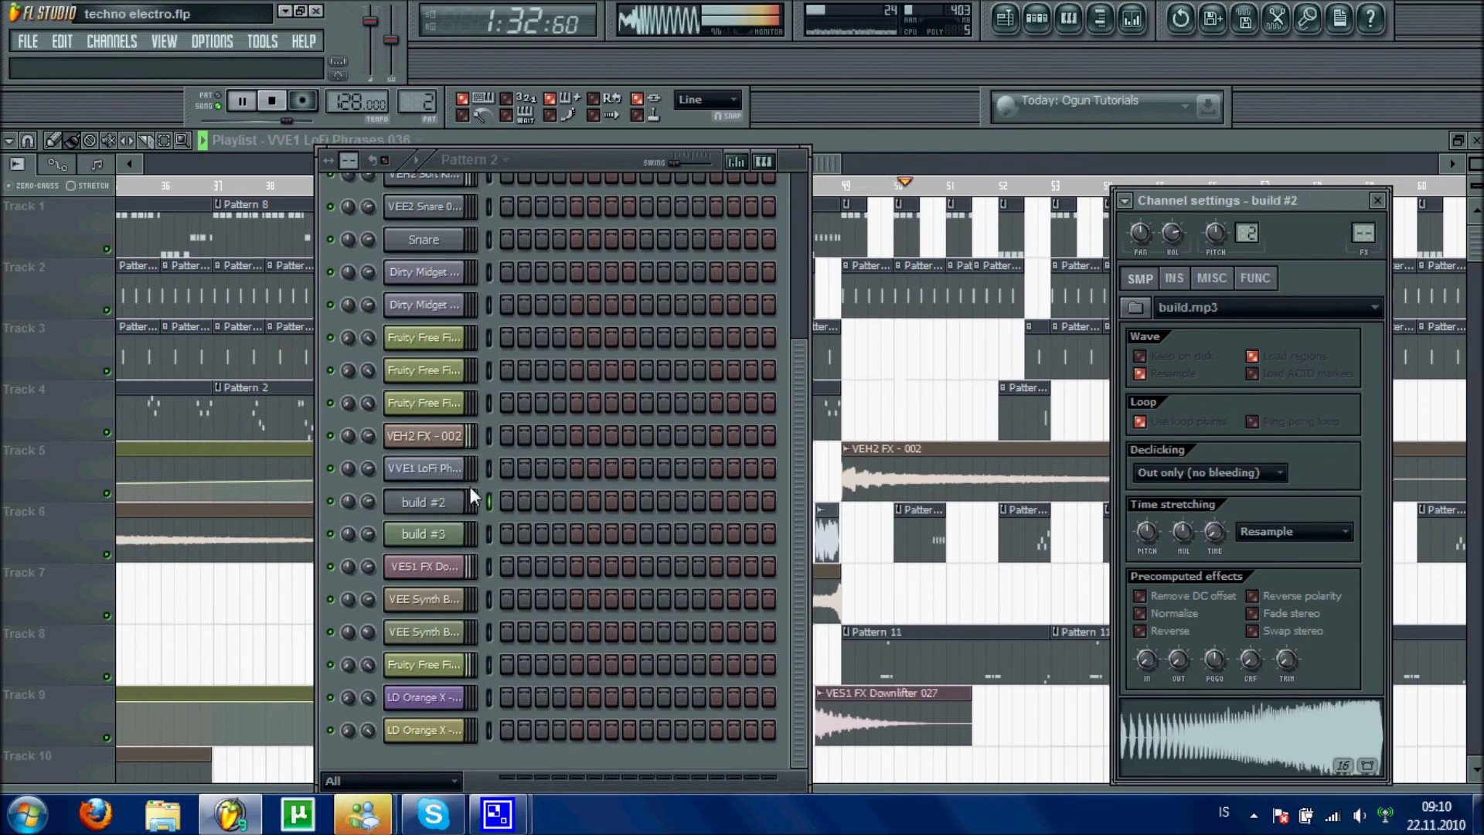
pyautogui.scroll(5, 471, 495)
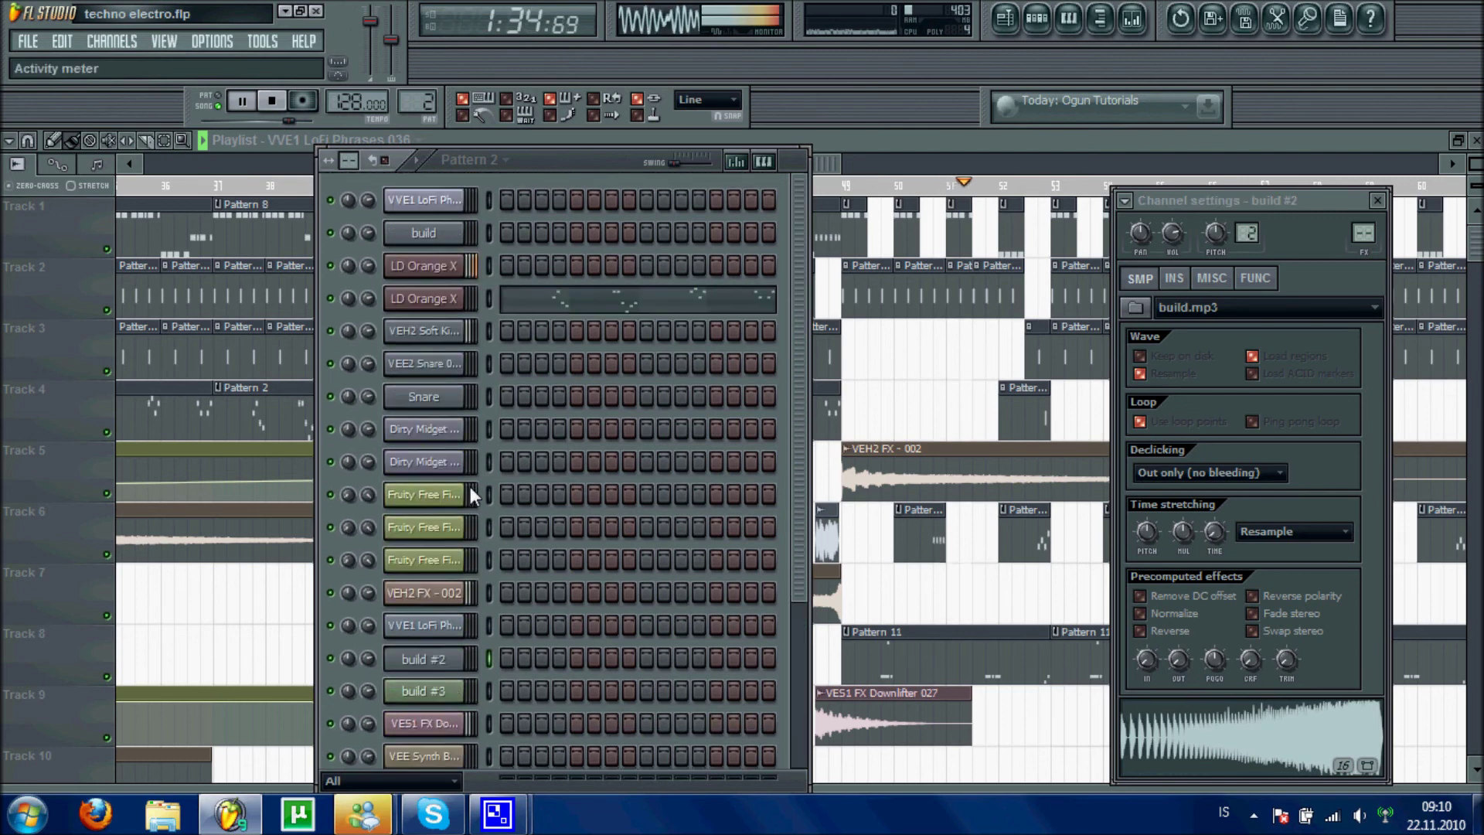
pyautogui.scroll(-5, 470, 485)
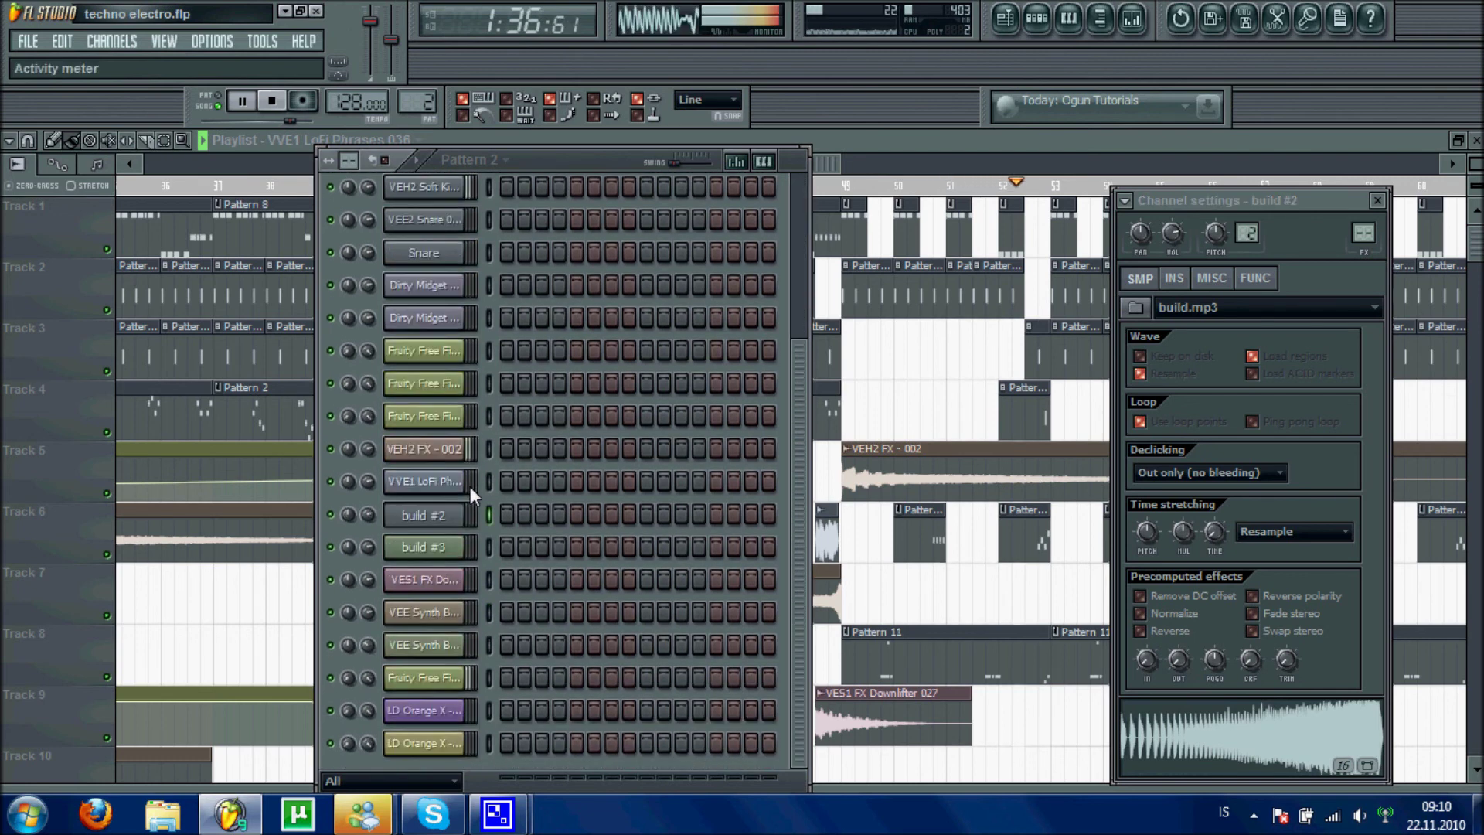
pyautogui.click(450, 469)
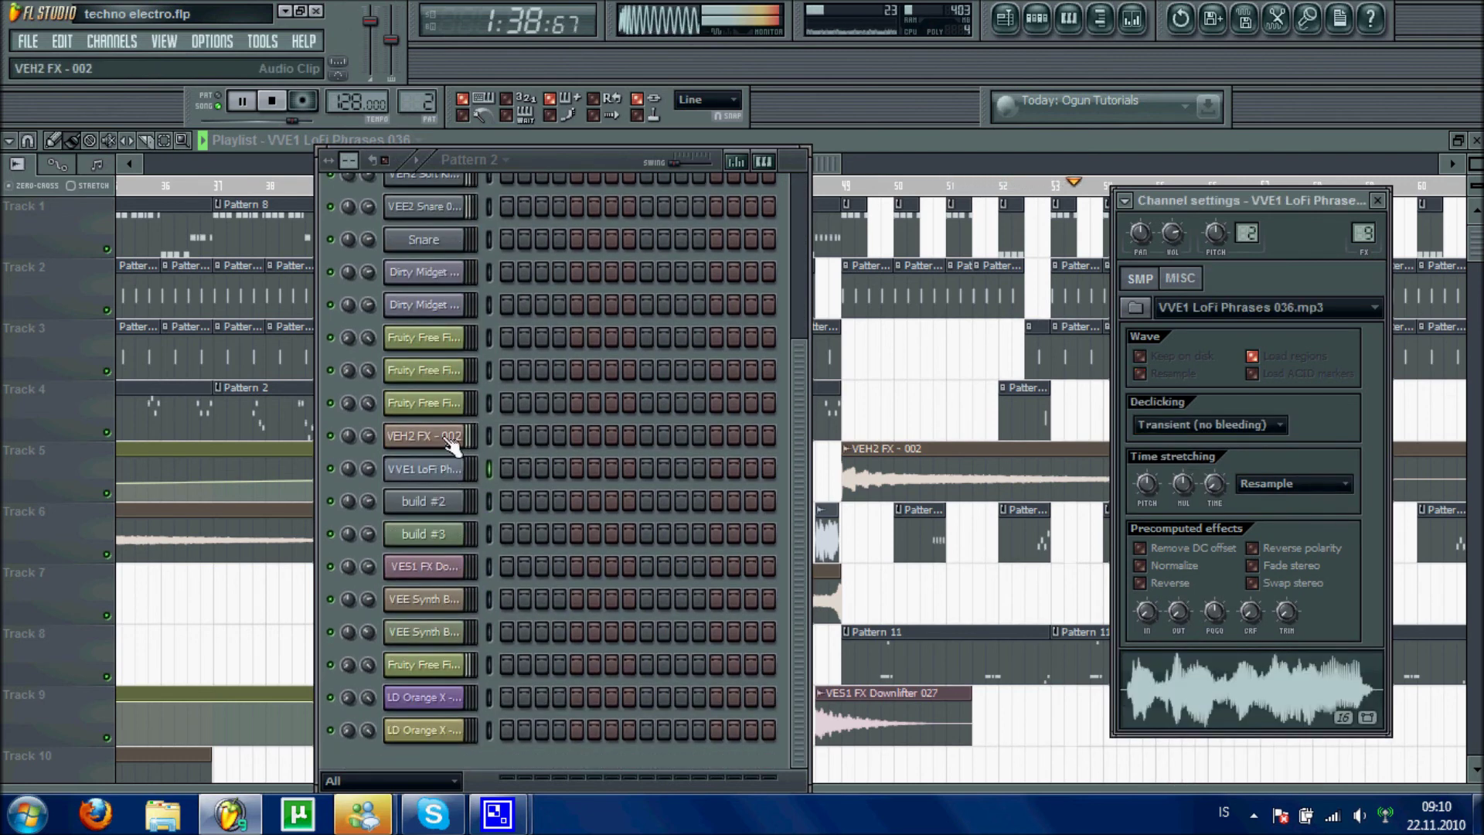
pyautogui.click(452, 441)
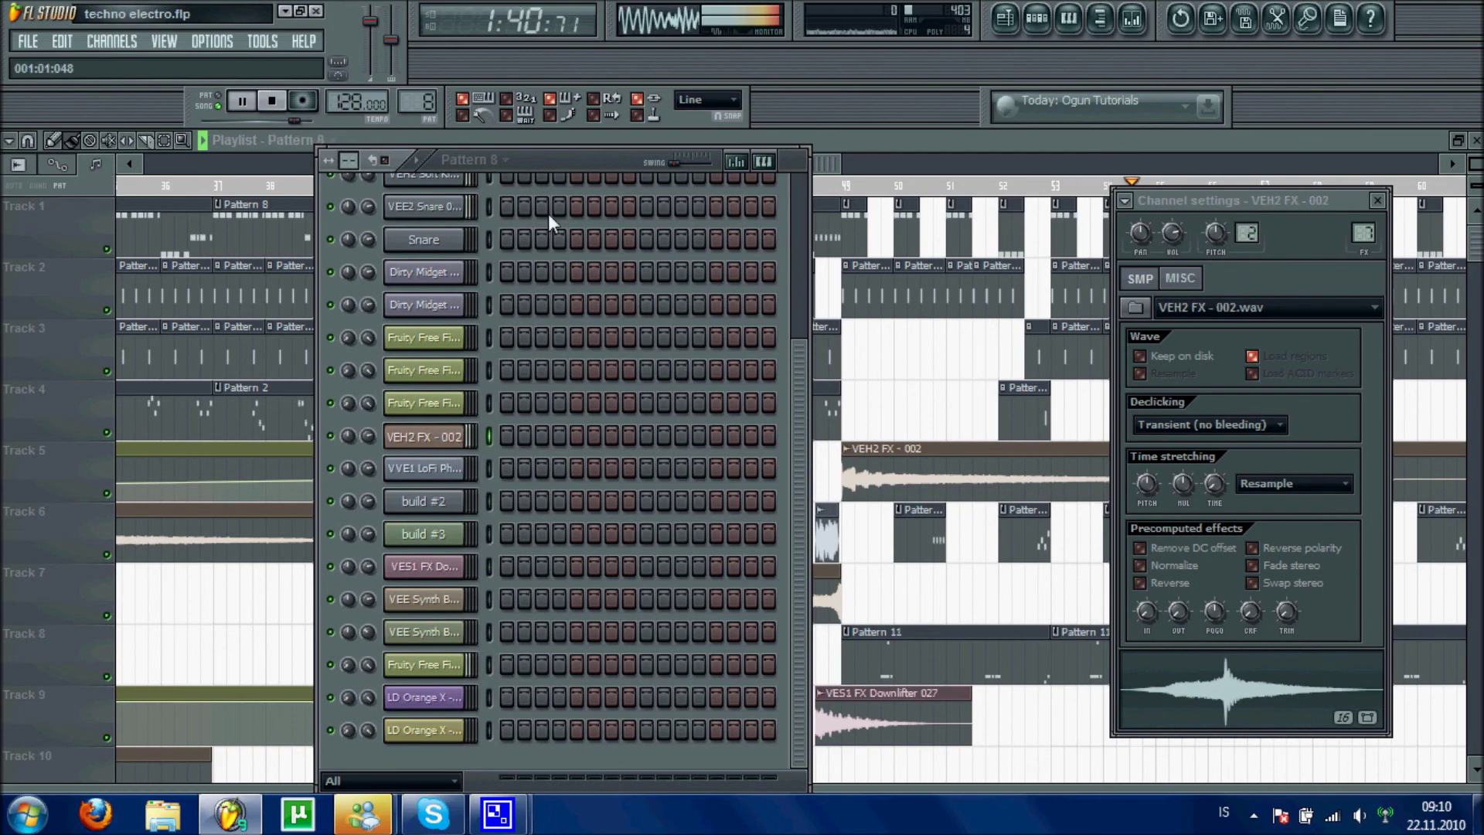
# With Pattern 8 selected, return to the playlist and examine the arrangement's final section from bar 44 onward.
pyautogui.scroll(5, 569, 286)
pyautogui.click(460, 220)
pyautogui.moveTo(573, 325); pyautogui.dragTo(671, 619)
pyautogui.click(547, 599)
pyautogui.click(853, 139)
pyautogui.moveTo(832, 158); pyautogui.dragTo(985, 155)
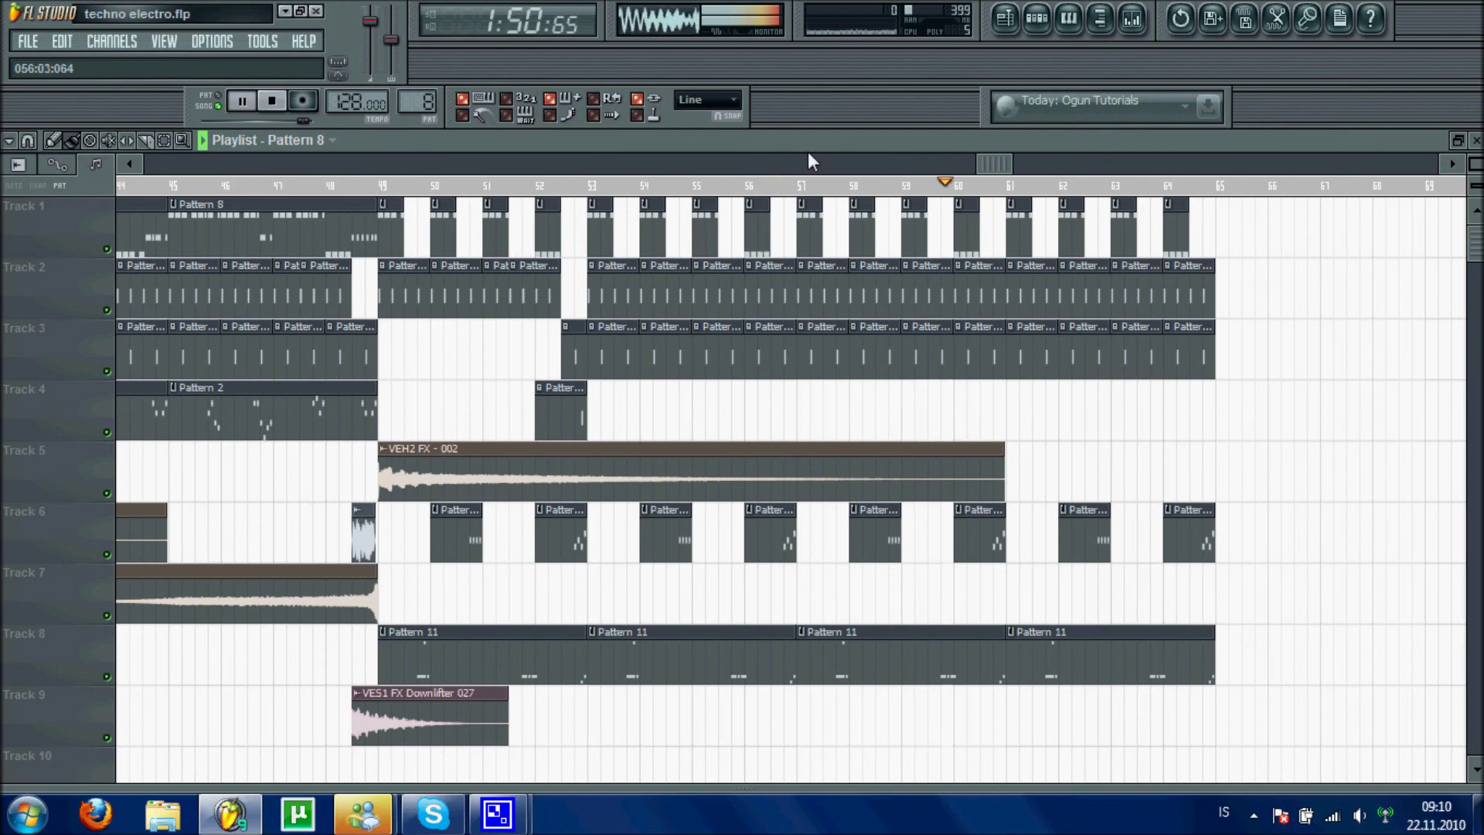